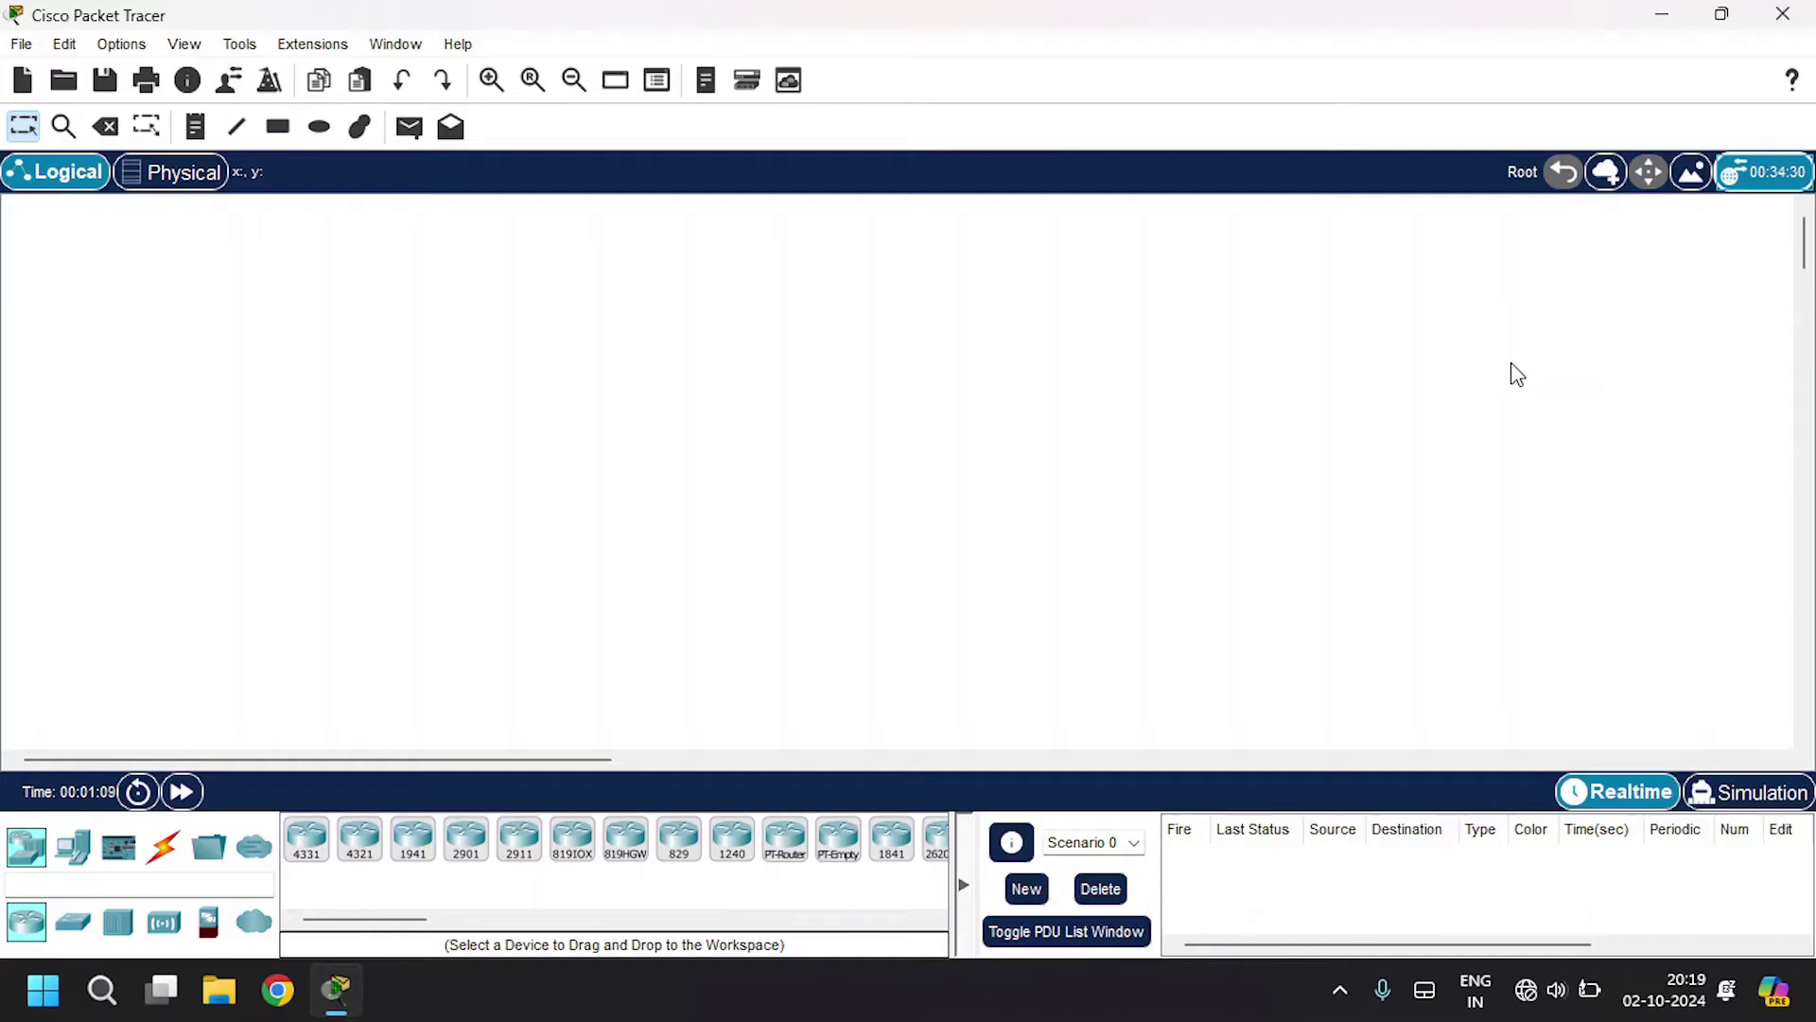
Place a generic router near the top centre and a switch below-left of it
{"action": "left_click_drag", "start_coordinate": [785, 836], "coordinate": [856, 343]}
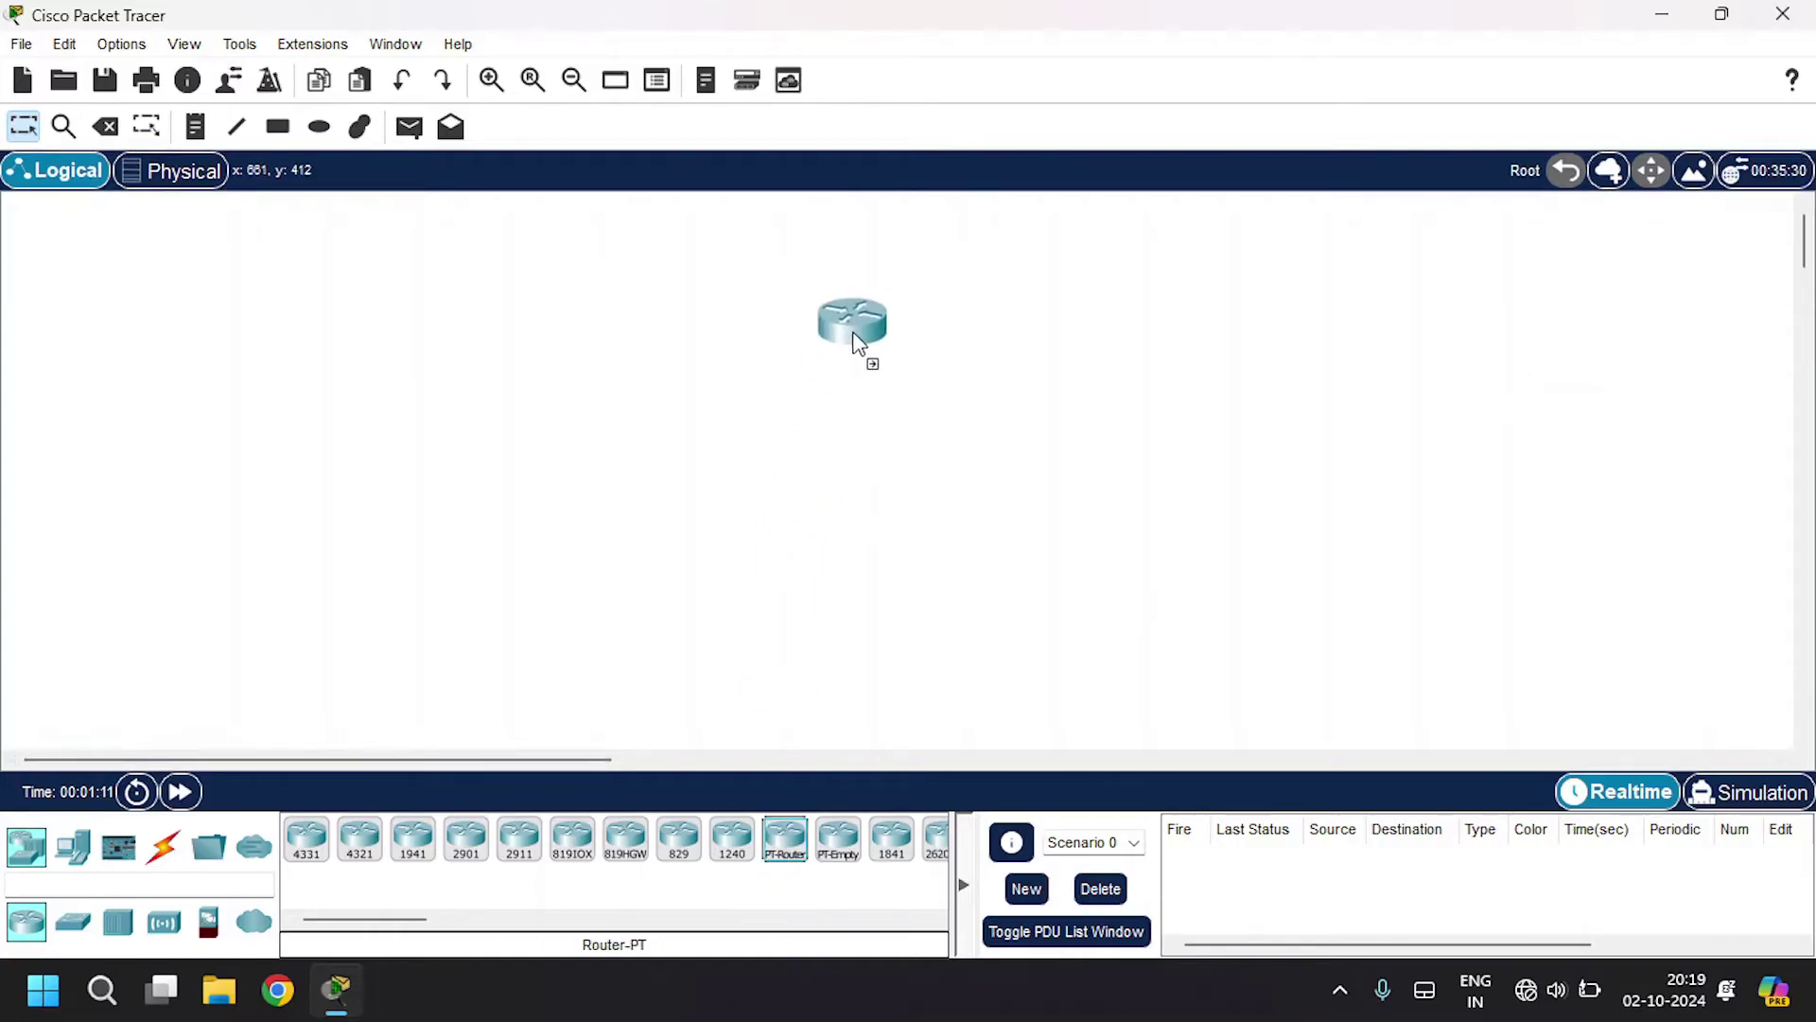
{"action": "left_click", "coordinate": [875, 287]}
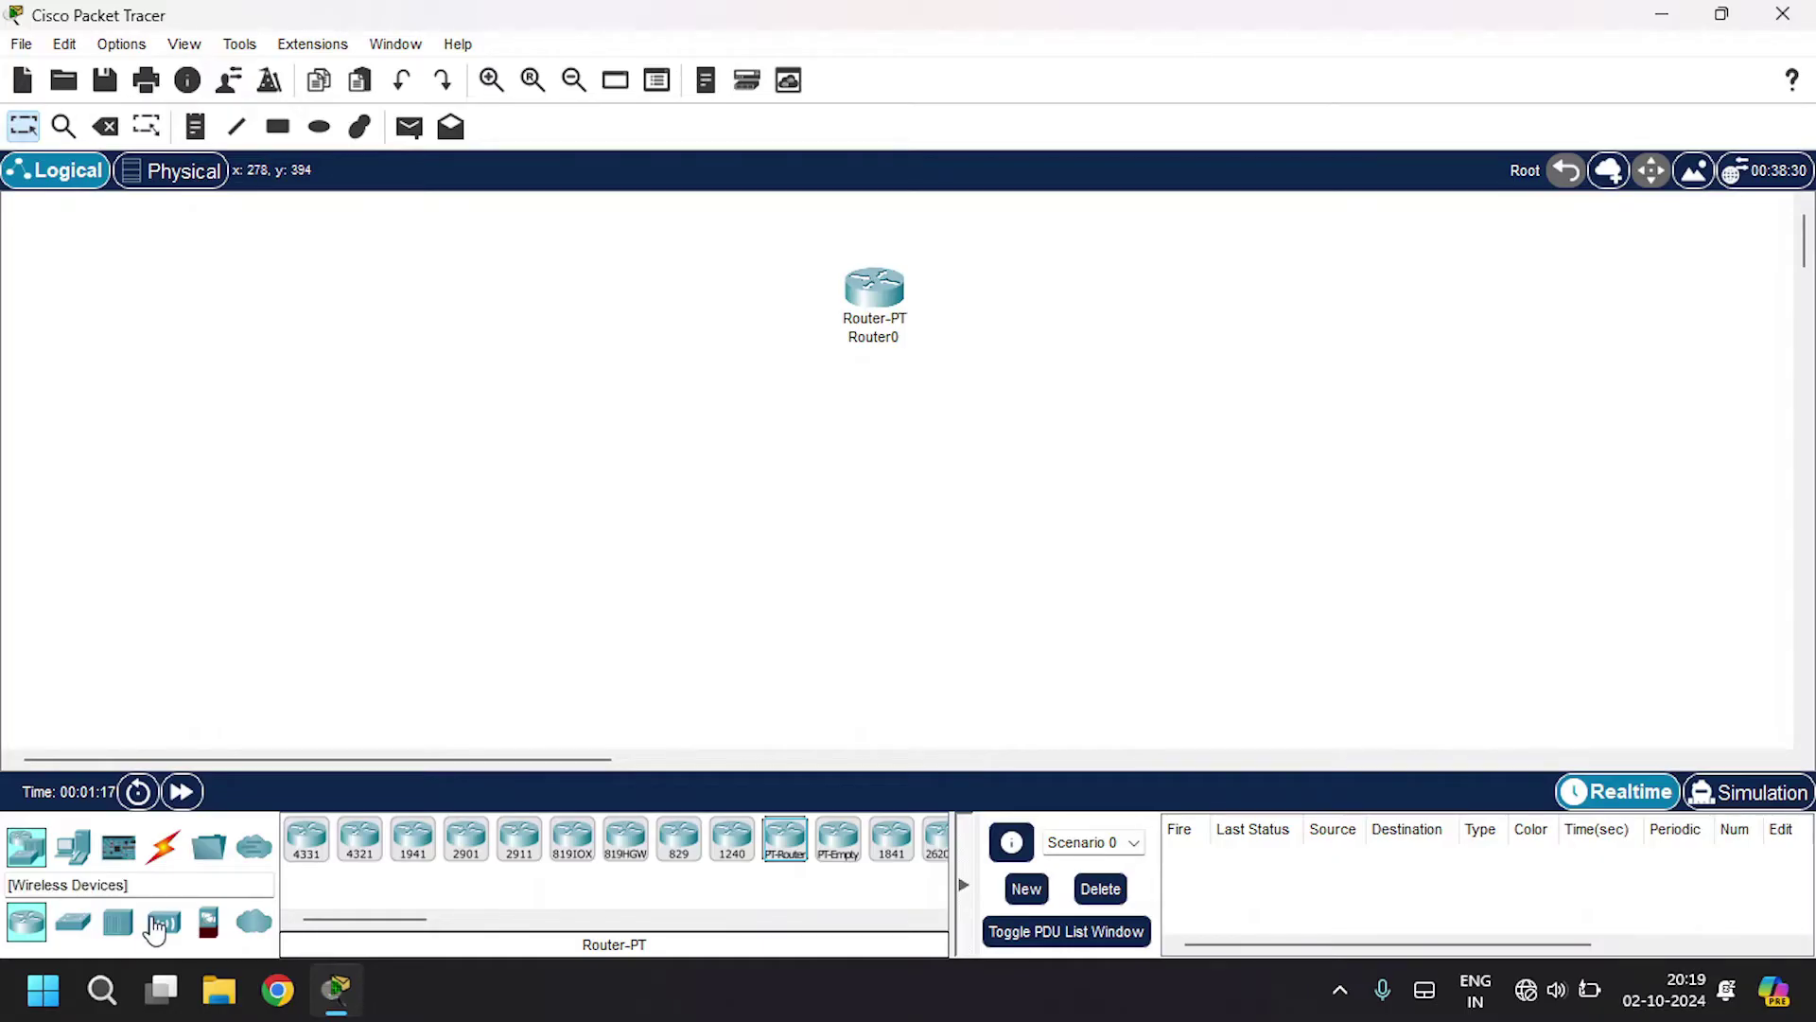
{"action": "left_click", "coordinate": [73, 921]}
{"action": "left_click", "coordinate": [363, 856]}
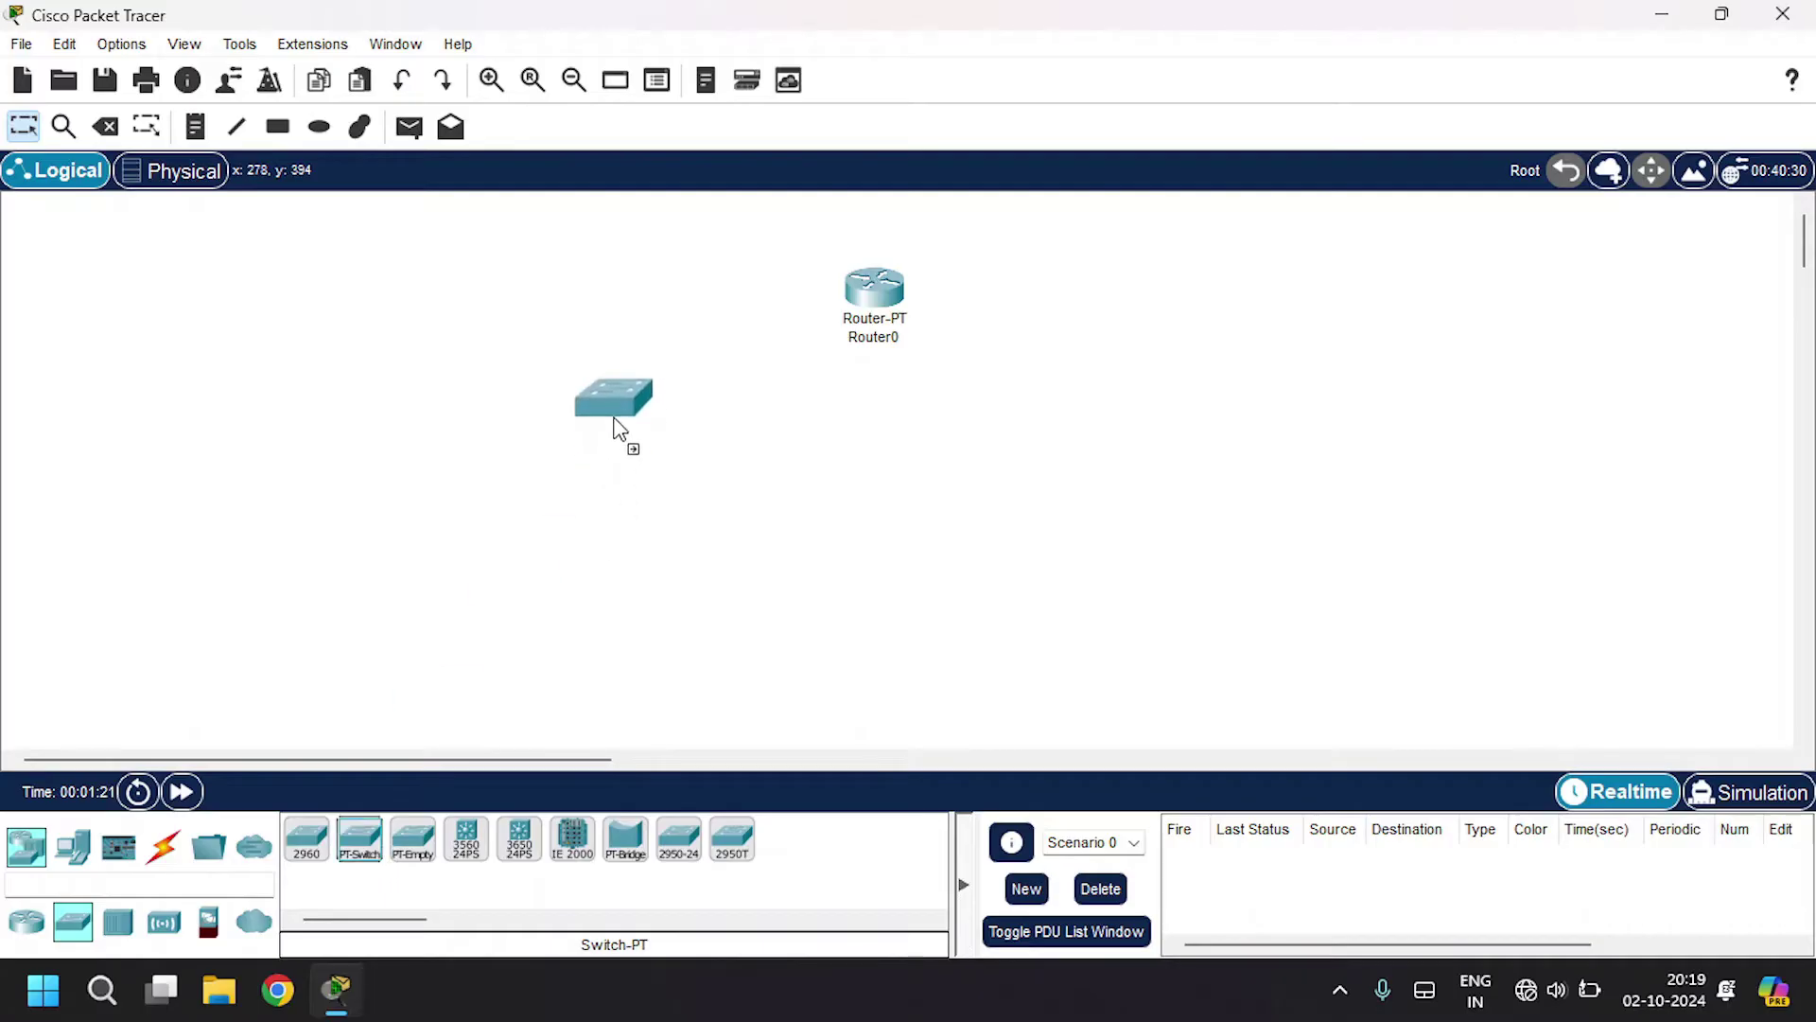
Add a PC, a laptop and a server from End Devices to the workspace
{"action": "left_click", "coordinate": [611, 409]}
{"action": "left_click", "coordinate": [73, 847]}
{"action": "left_click", "coordinate": [306, 838]}
{"action": "left_click", "coordinate": [416, 579]}
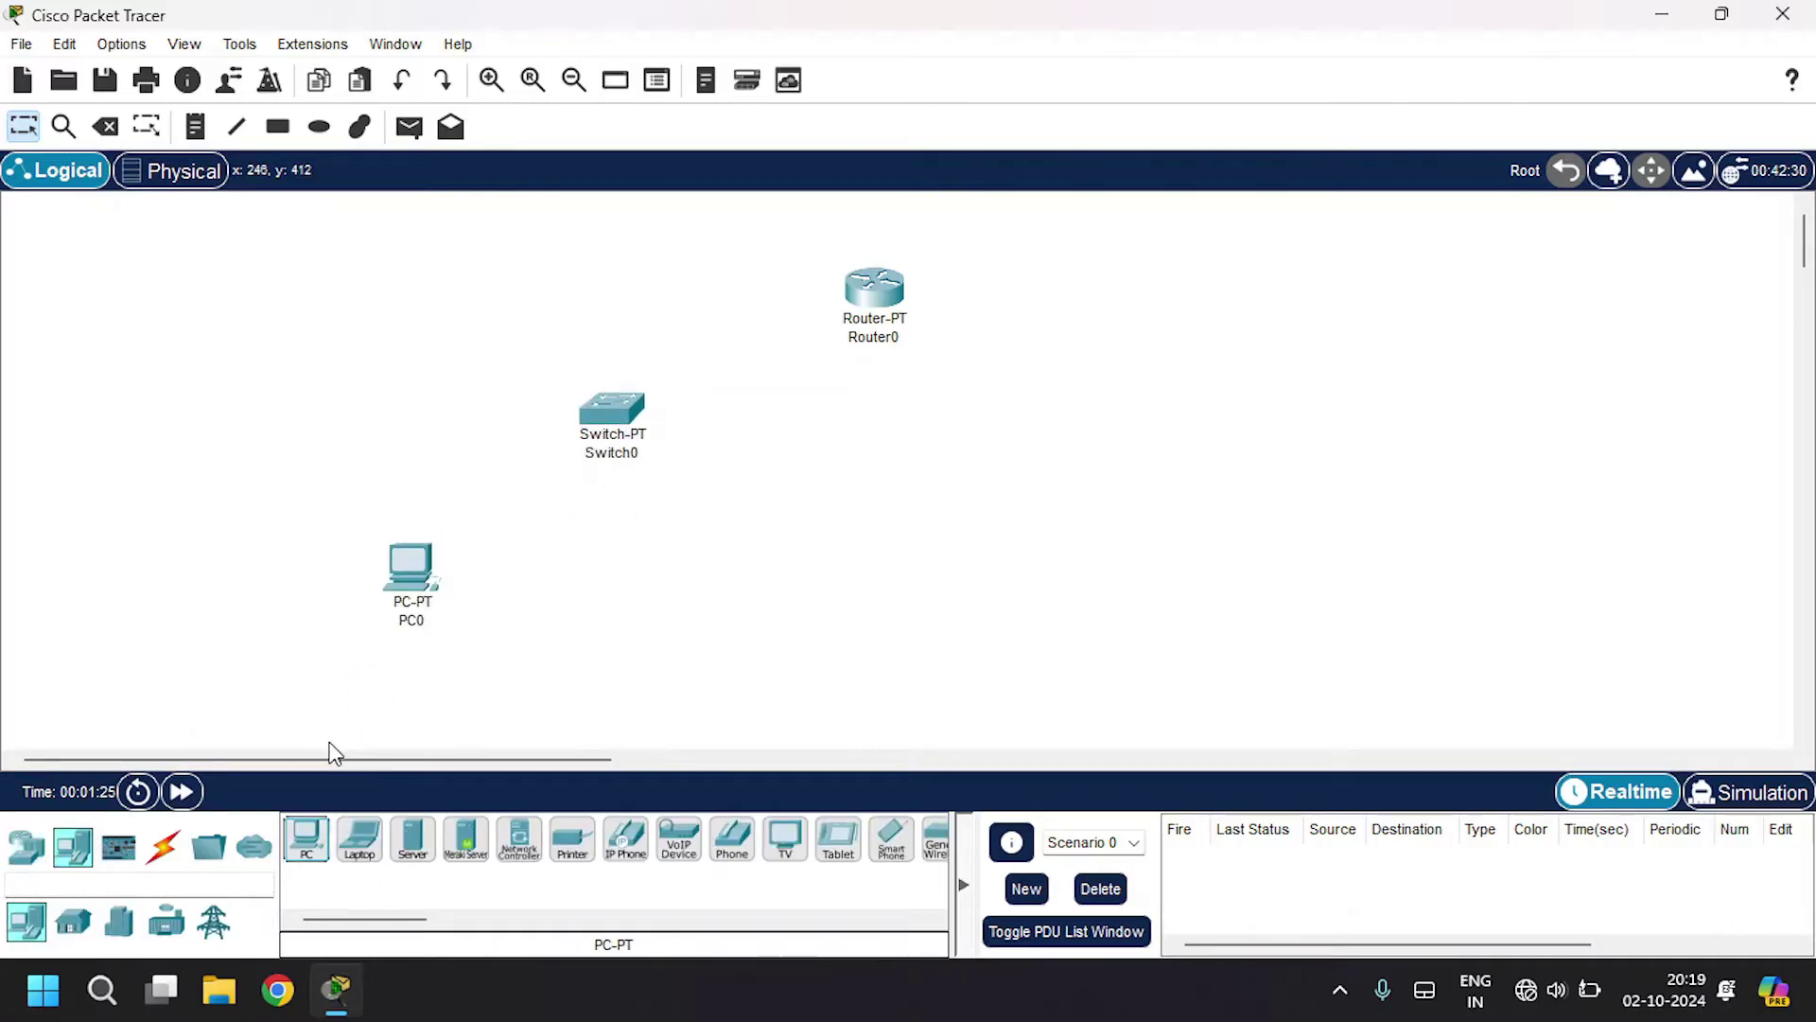
{"action": "left_click", "coordinate": [359, 838]}
{"action": "left_click", "coordinate": [711, 577]}
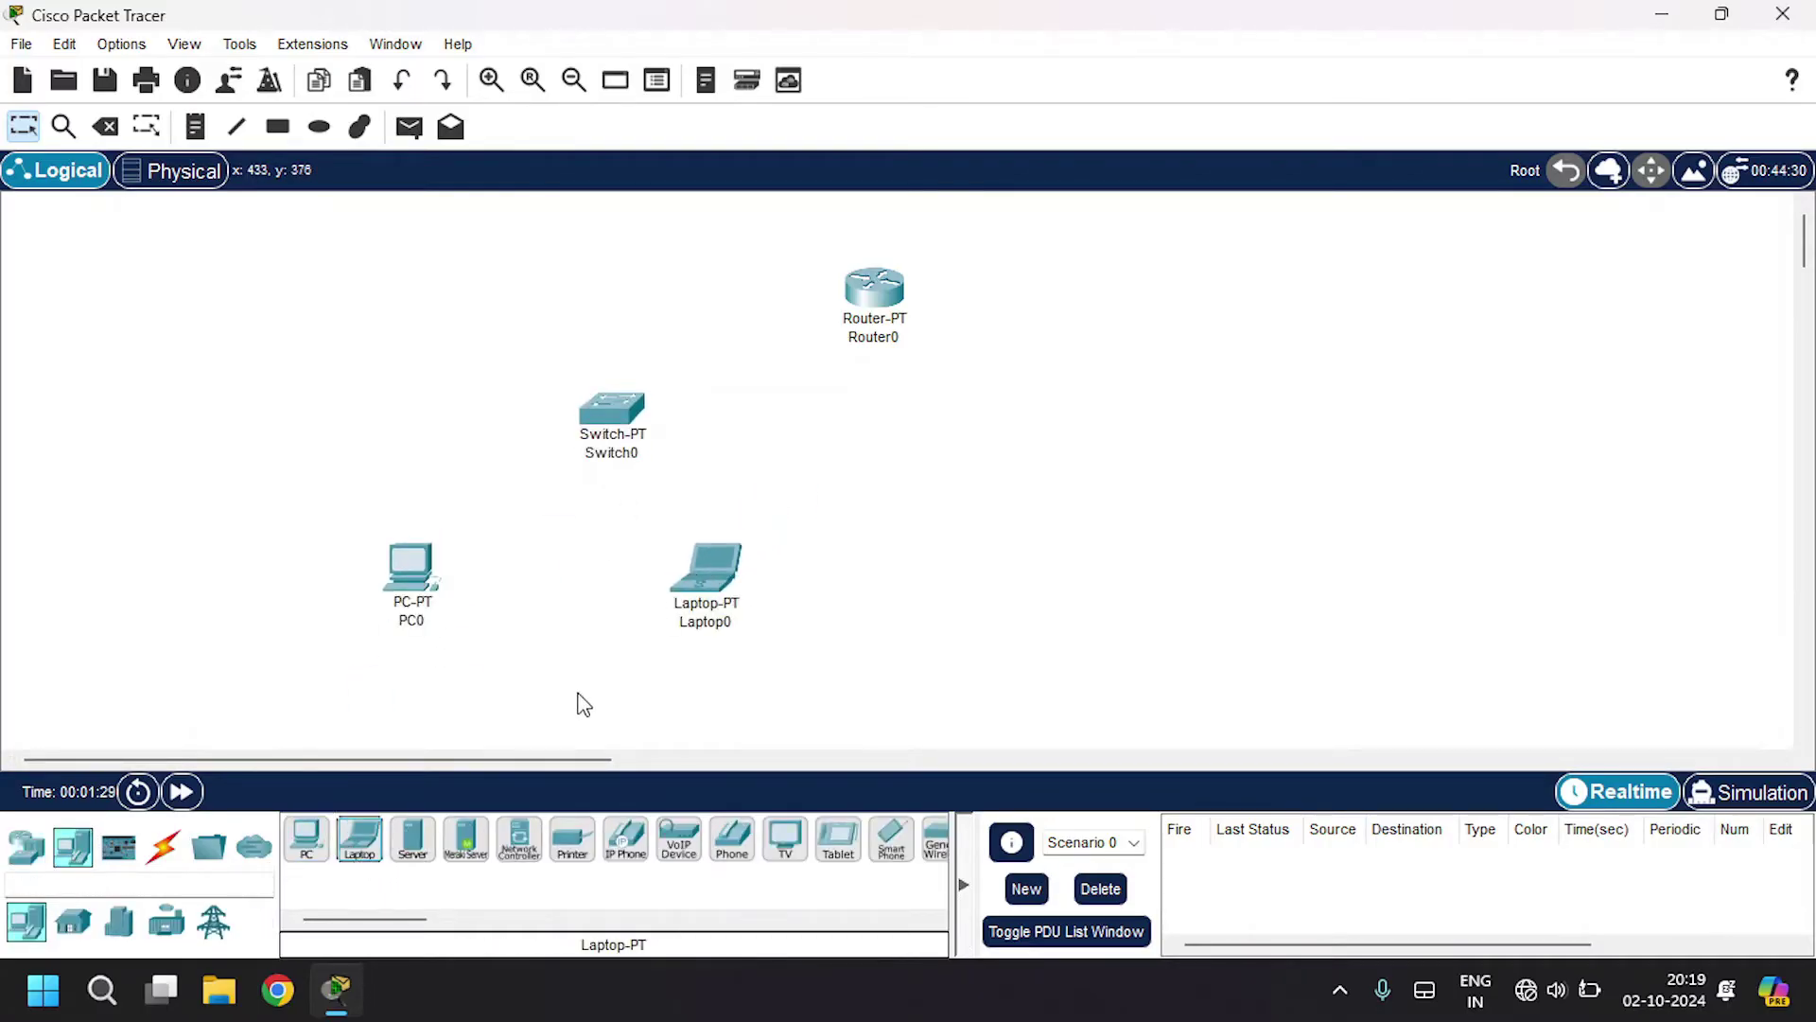
{"action": "left_click", "coordinate": [413, 838]}
{"action": "left_click", "coordinate": [1169, 430]}
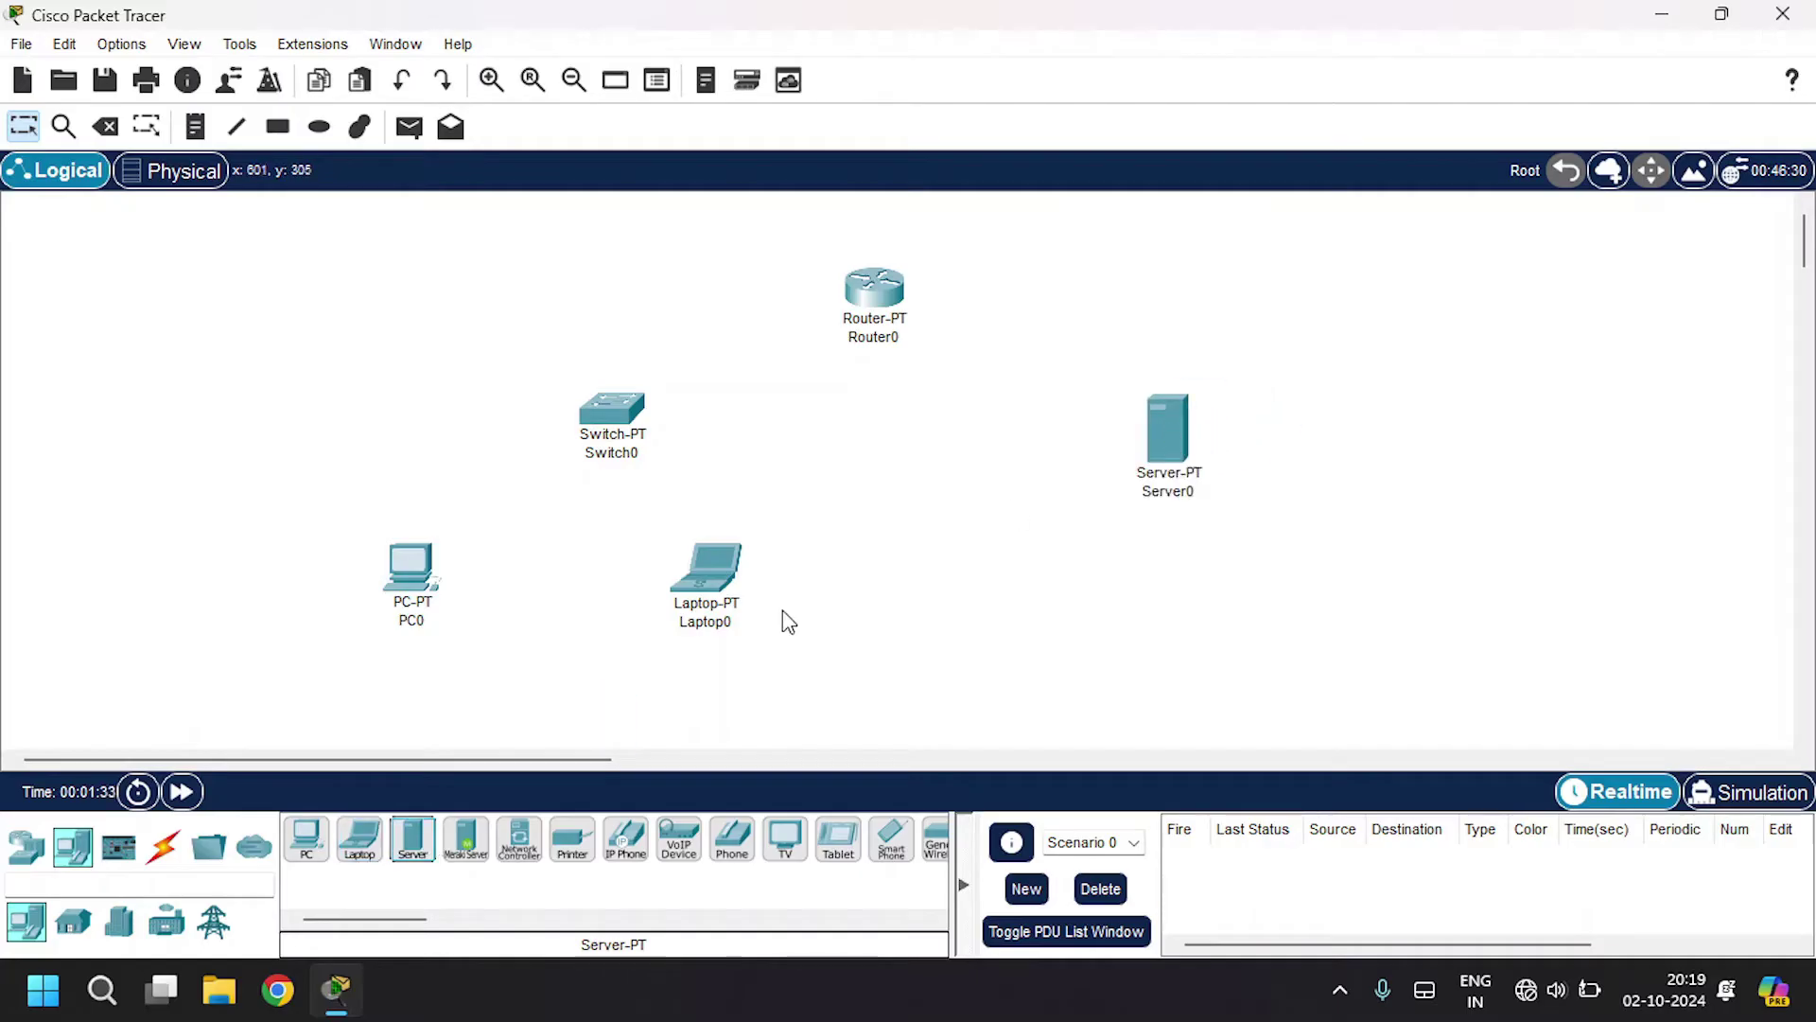
Cable PC0 and Laptop0 to Switch0 with automatic connection type
{"action": "left_click", "coordinate": [175, 856]}
{"action": "left_click", "coordinate": [306, 838]}
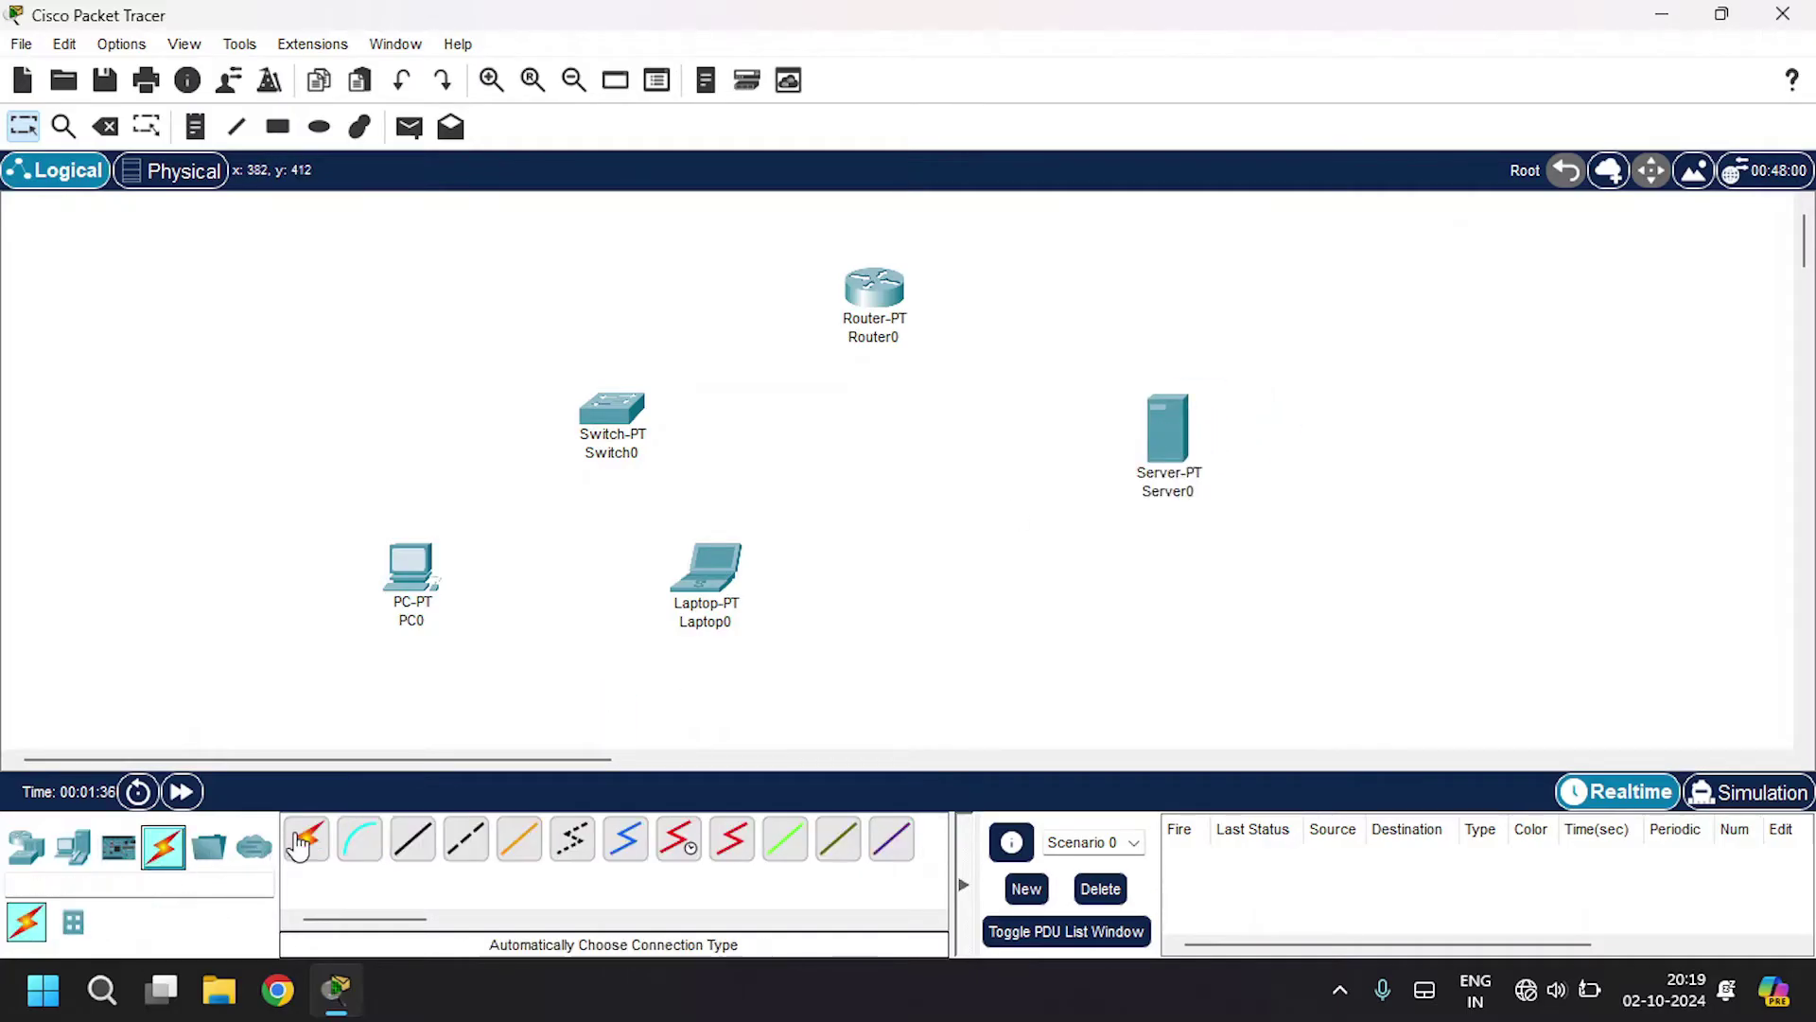
{"action": "left_click", "coordinate": [412, 560]}
{"action": "left_click", "coordinate": [611, 416]}
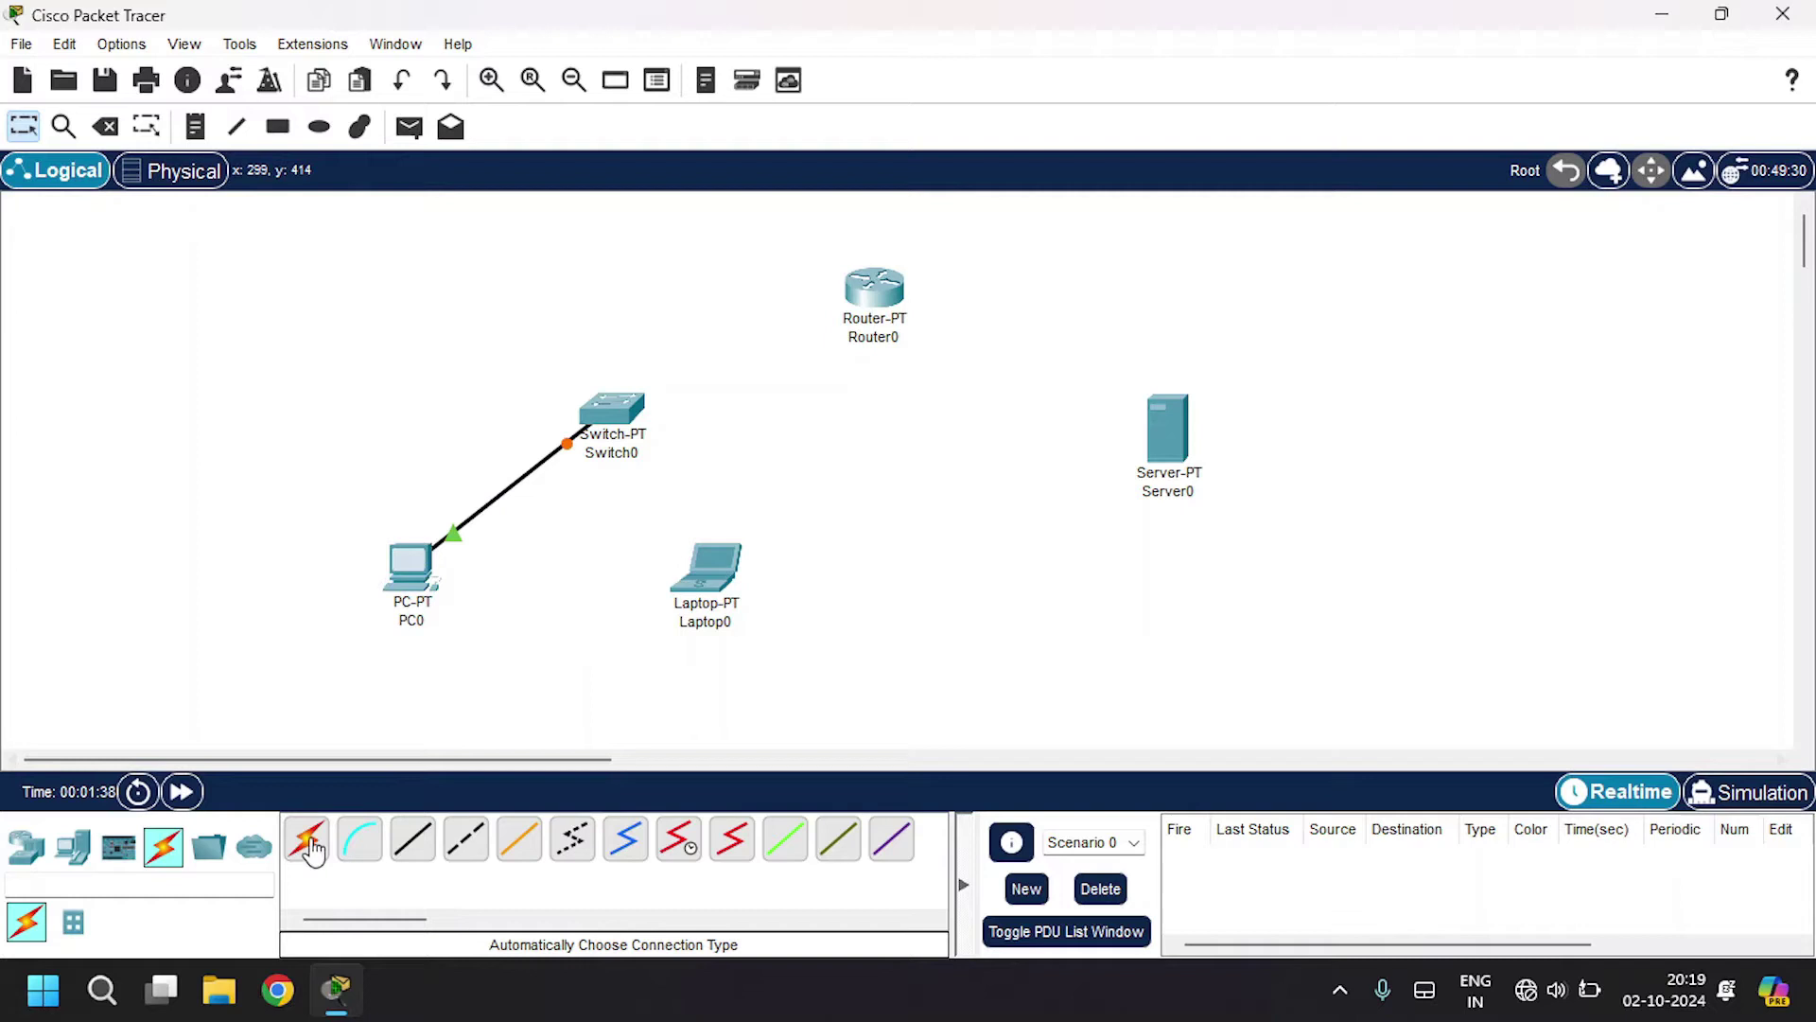
{"action": "left_click", "coordinate": [305, 838]}
{"action": "left_click", "coordinate": [709, 567]}
{"action": "left_click", "coordinate": [656, 454]}
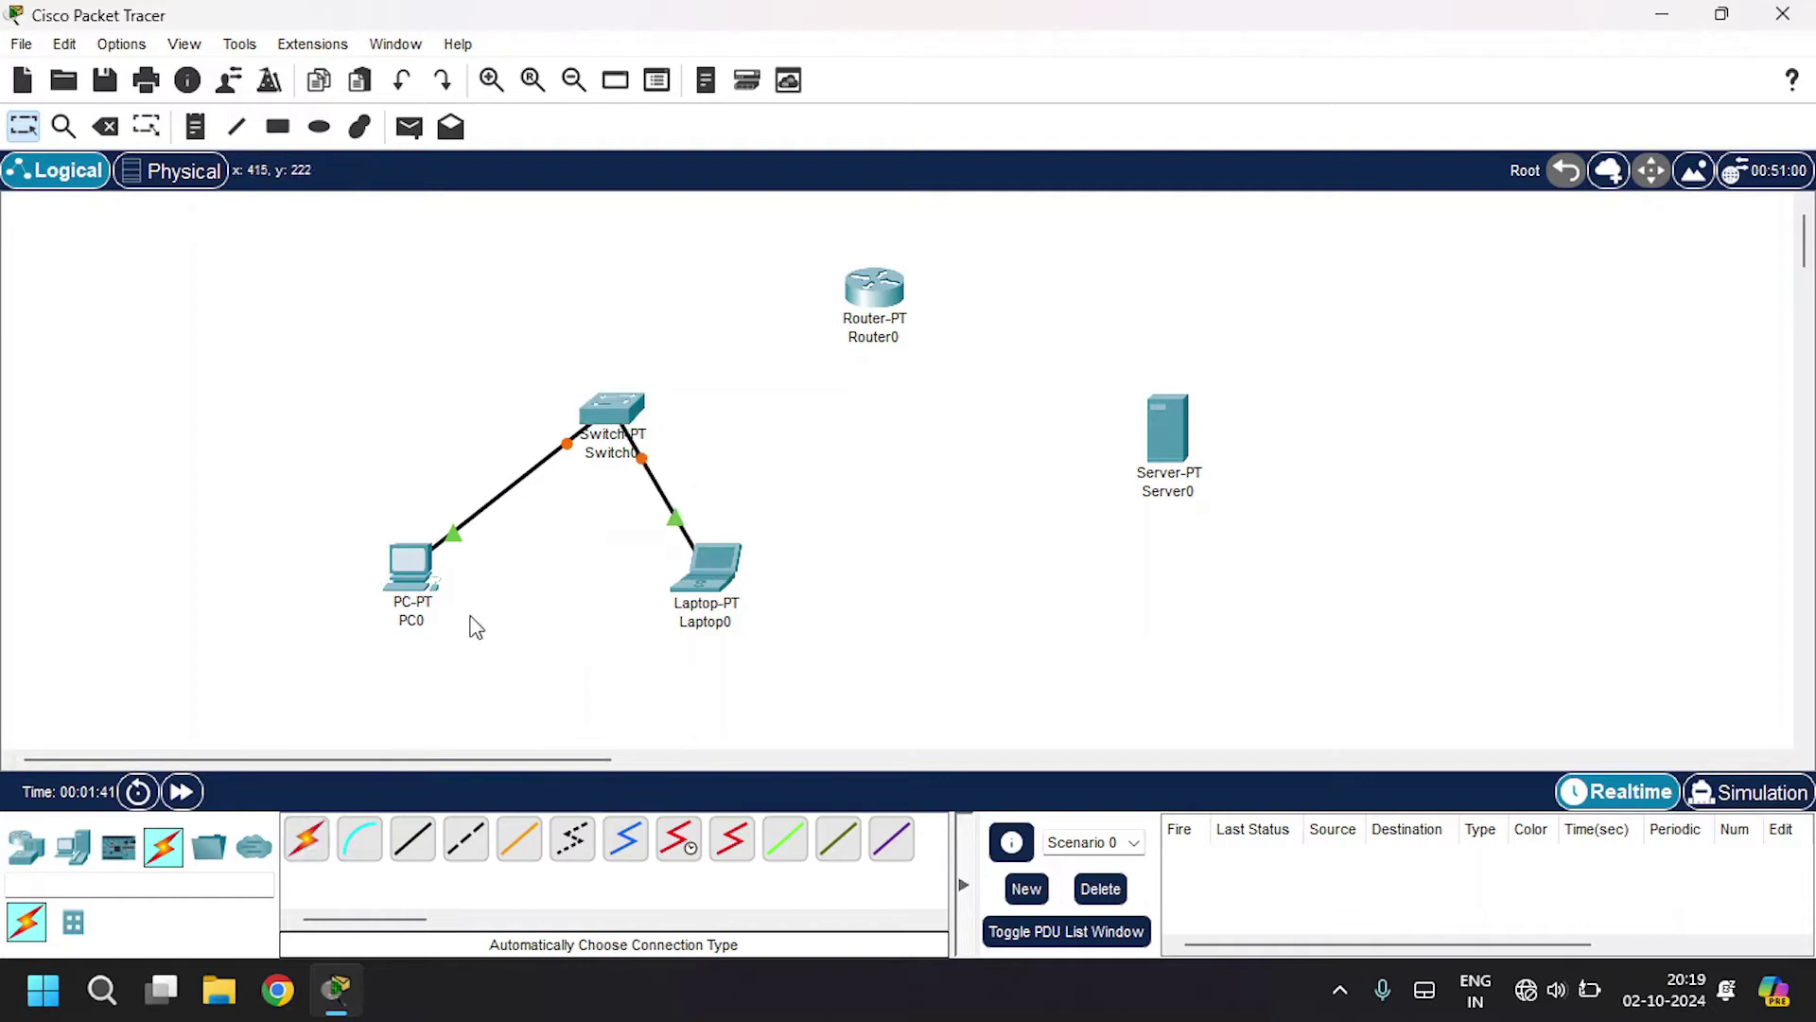
Cable Switch0 and Server0 each to Router0 with automatic connection type
{"action": "left_click", "coordinate": [306, 838]}
{"action": "left_click", "coordinate": [605, 416]}
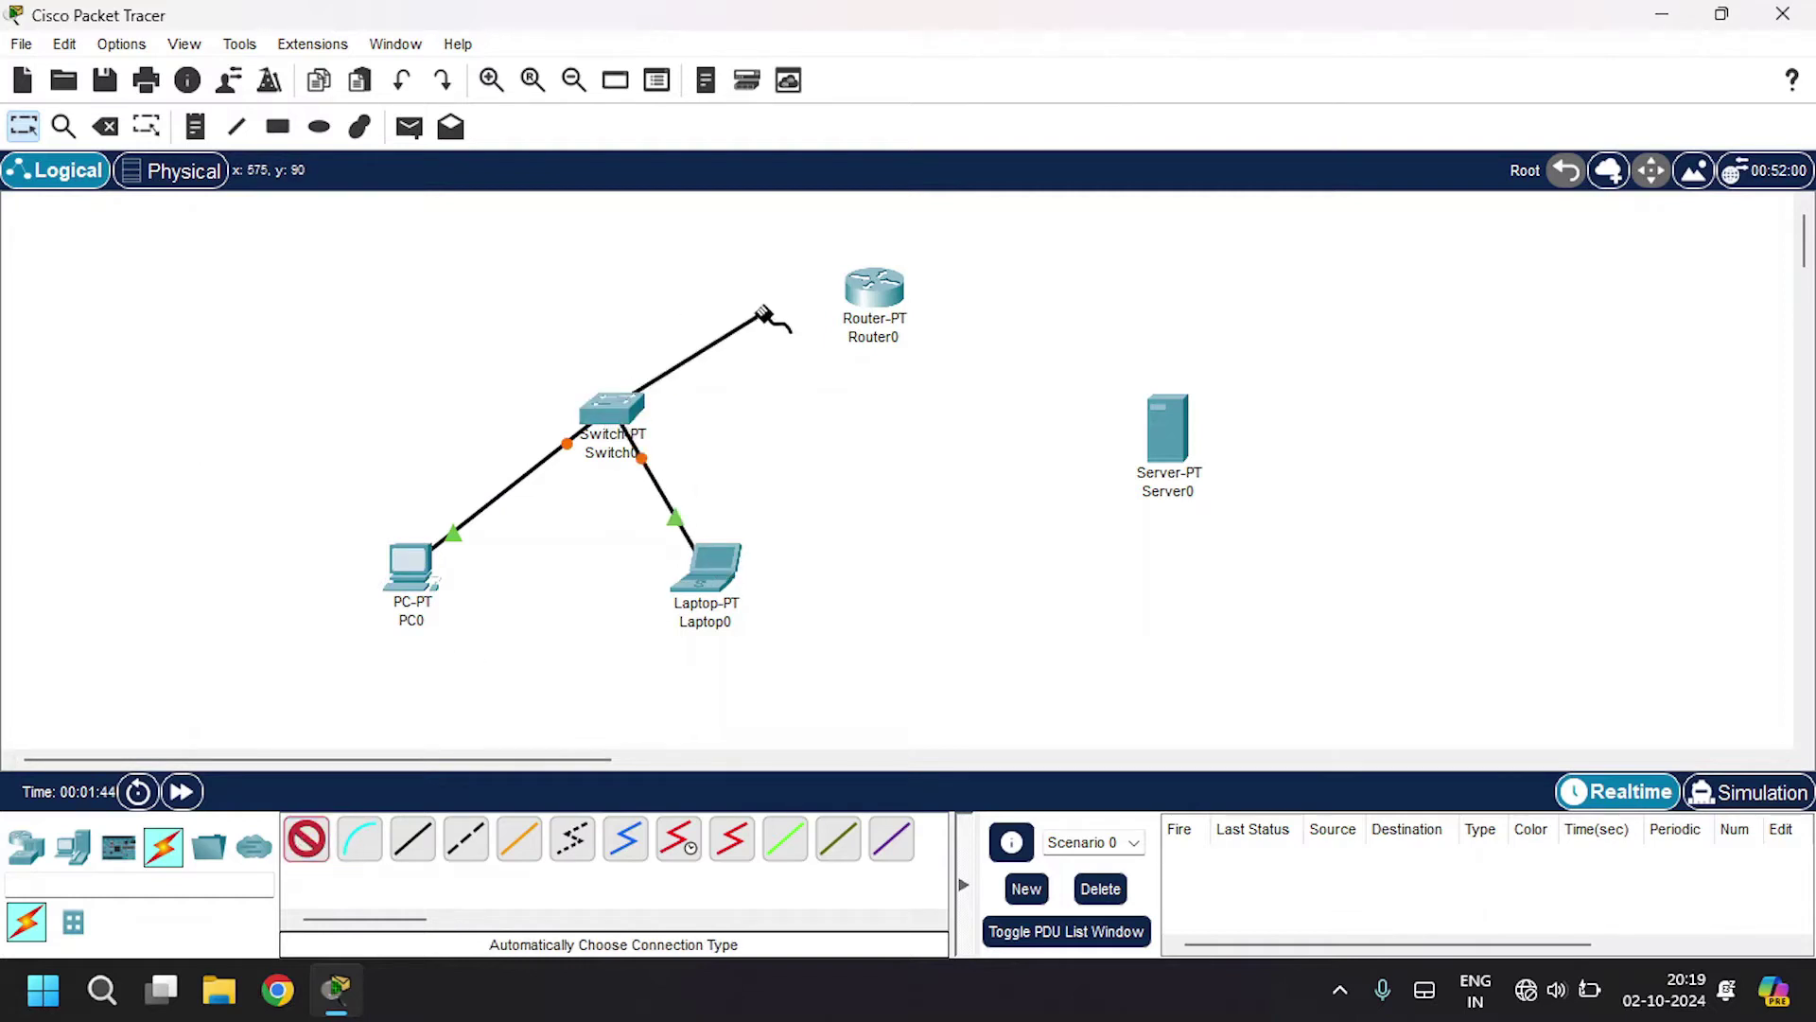
{"action": "left_click", "coordinate": [872, 290]}
{"action": "left_click", "coordinate": [306, 838]}
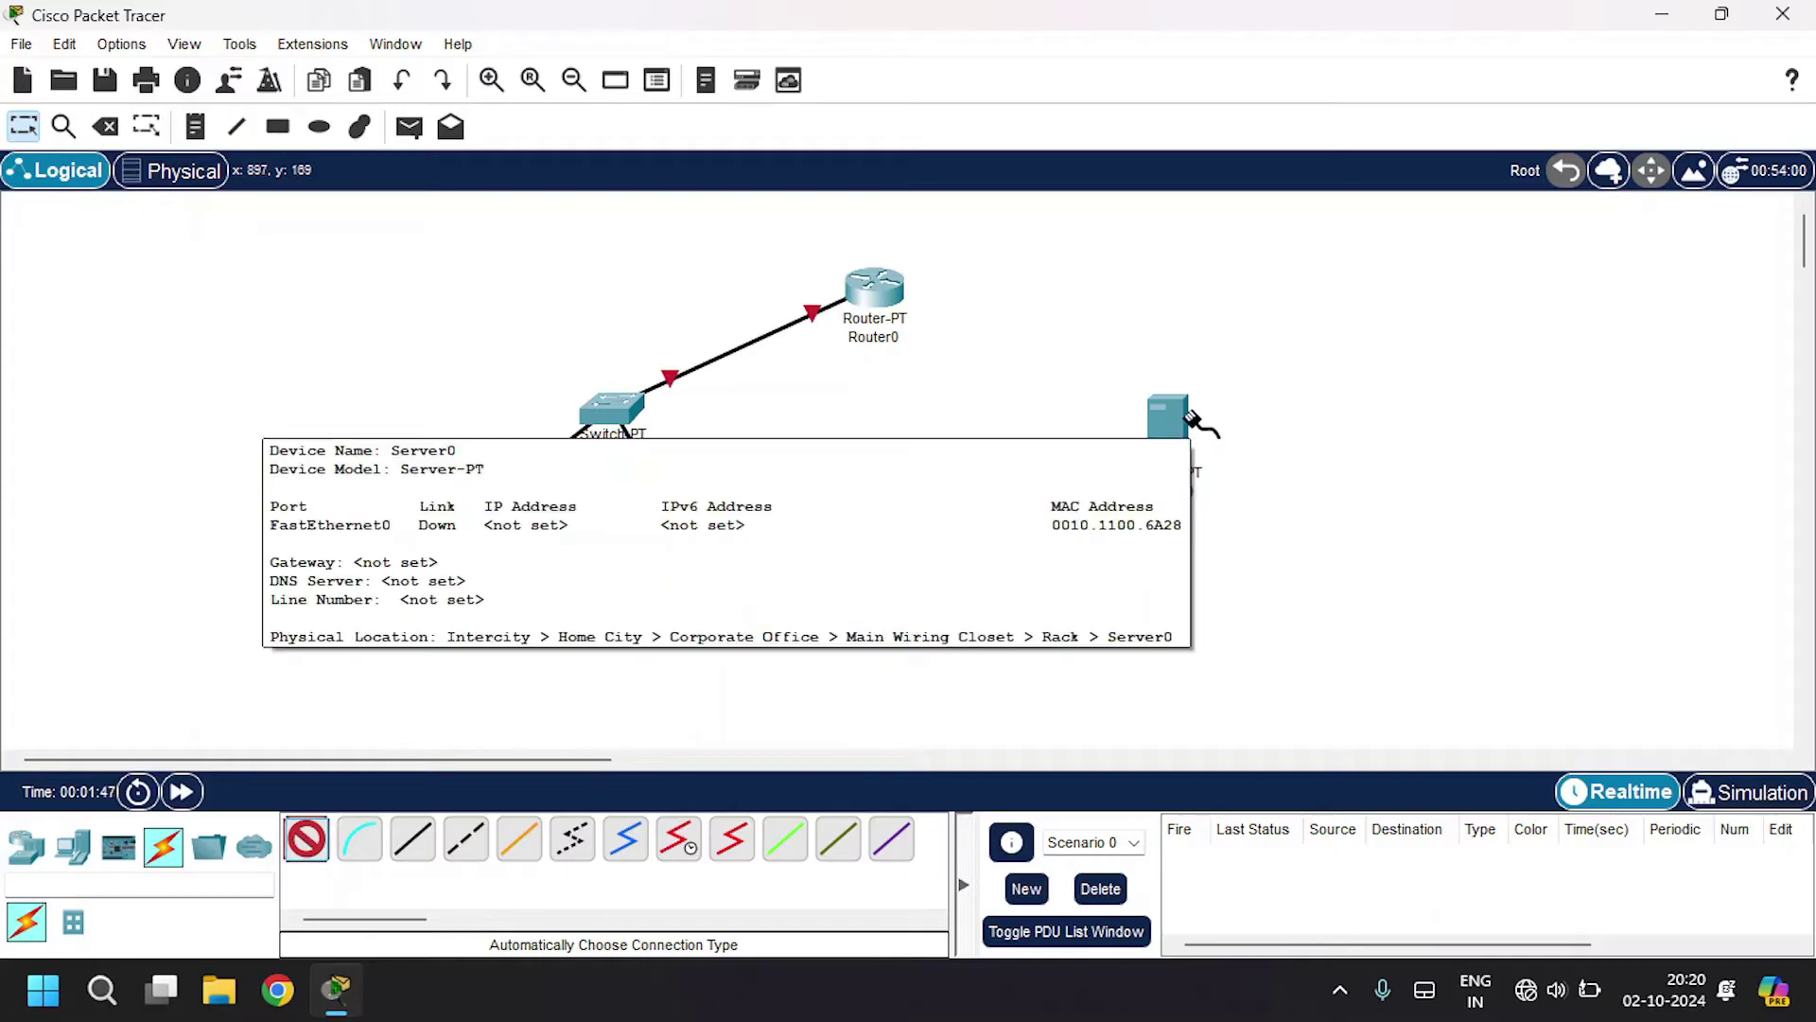
{"action": "left_click", "coordinate": [1173, 421]}
{"action": "left_click", "coordinate": [890, 299]}
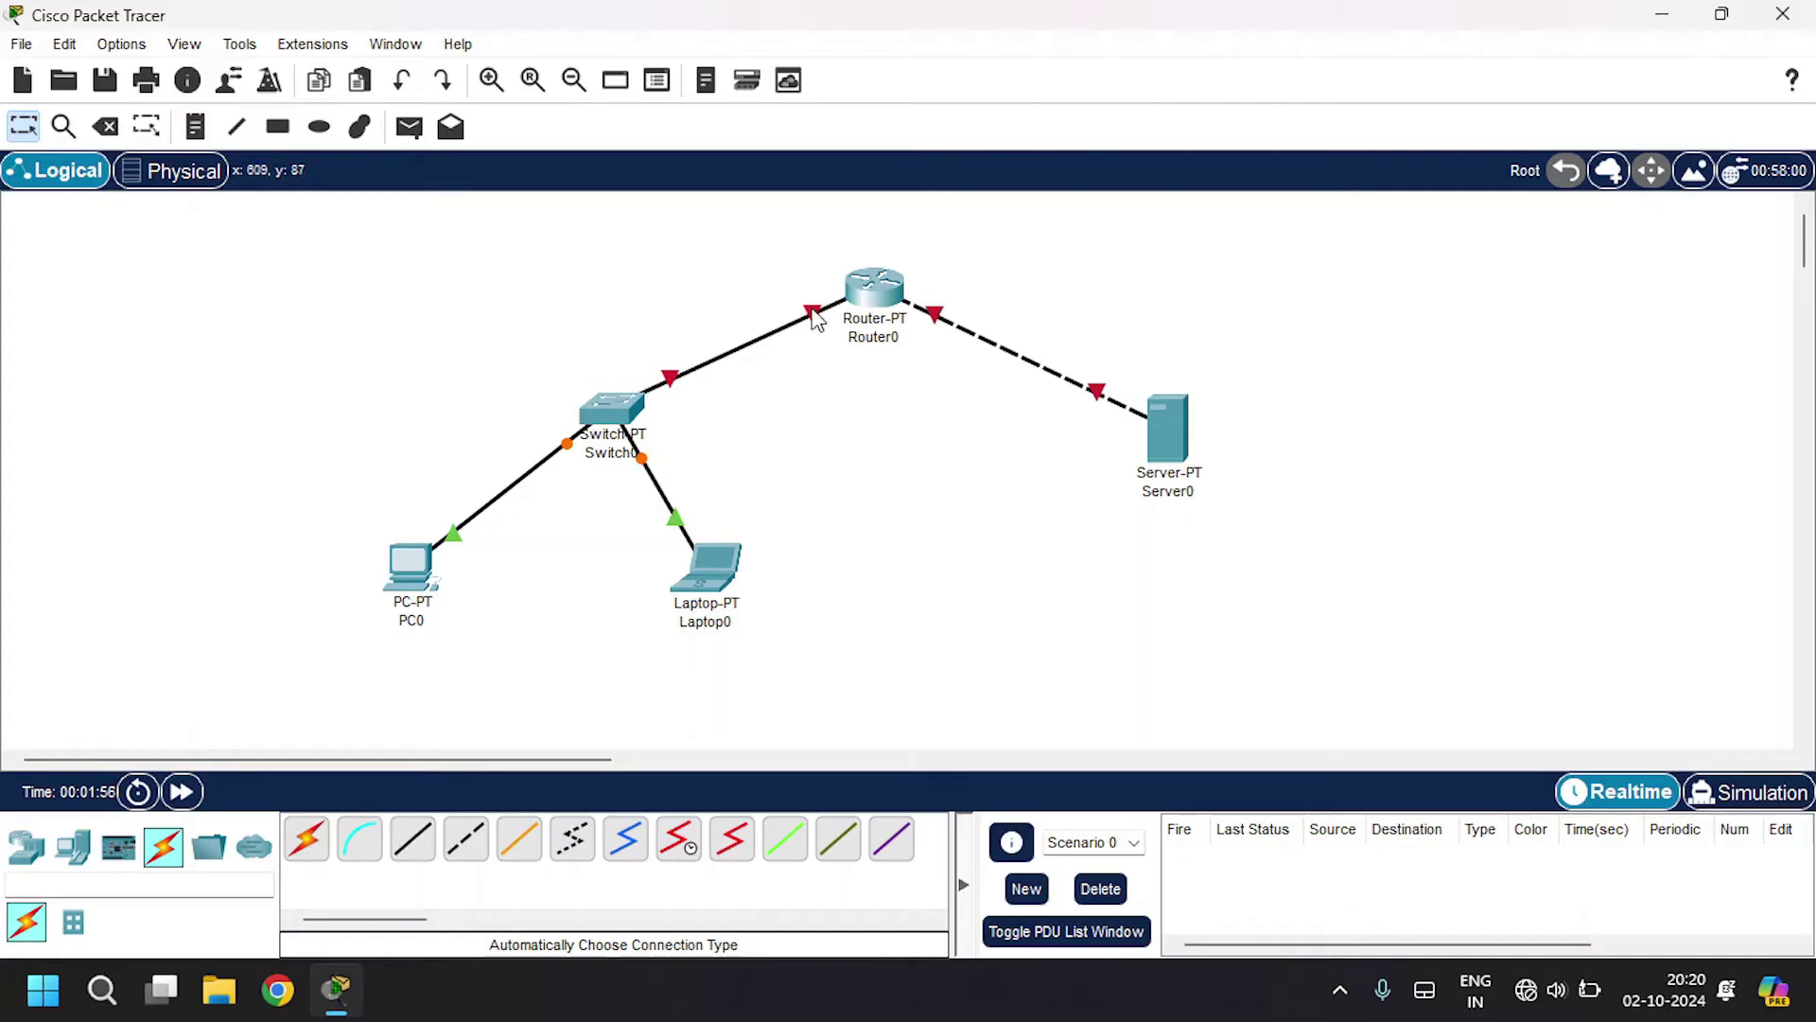
{"action": "mouse_move", "coordinate": [766, 337]}
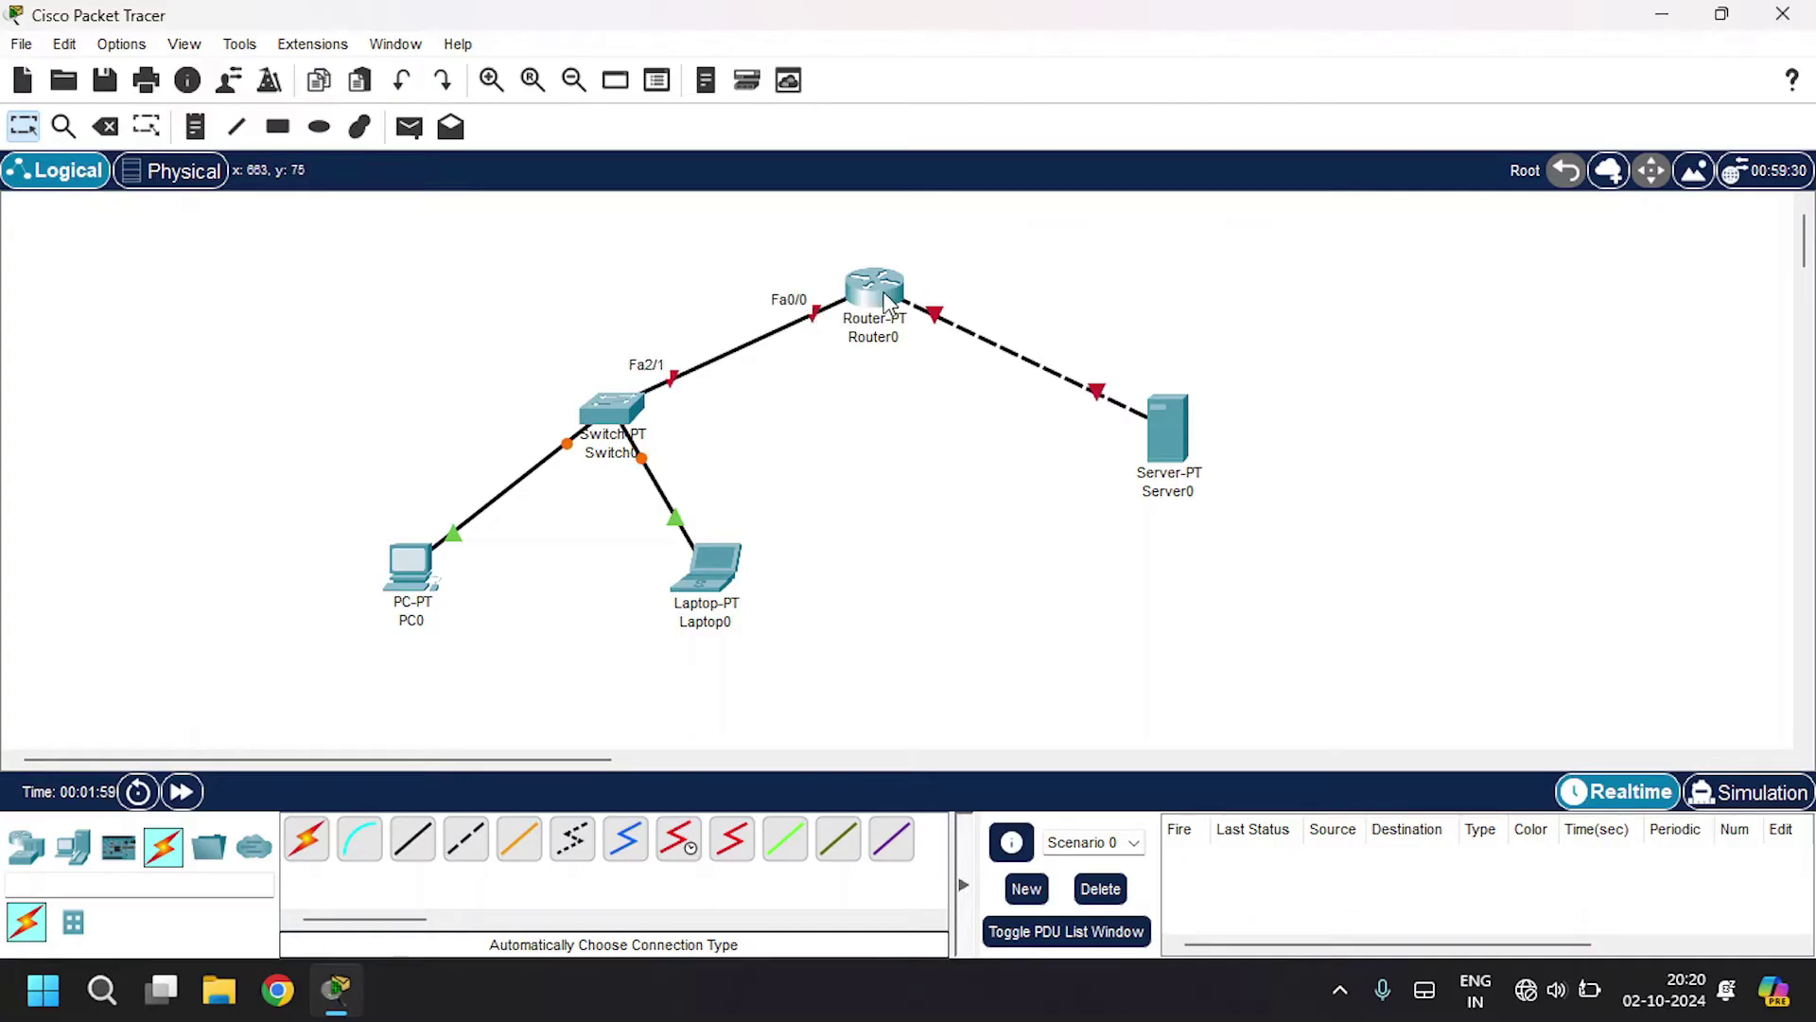
Turn on Router0's FastEthernet0/0 with IP 10.10.10.0 and mask 255.0.0.0
{"action": "mouse_move", "coordinate": [874, 290]}
{"action": "left_click", "coordinate": [887, 301]}
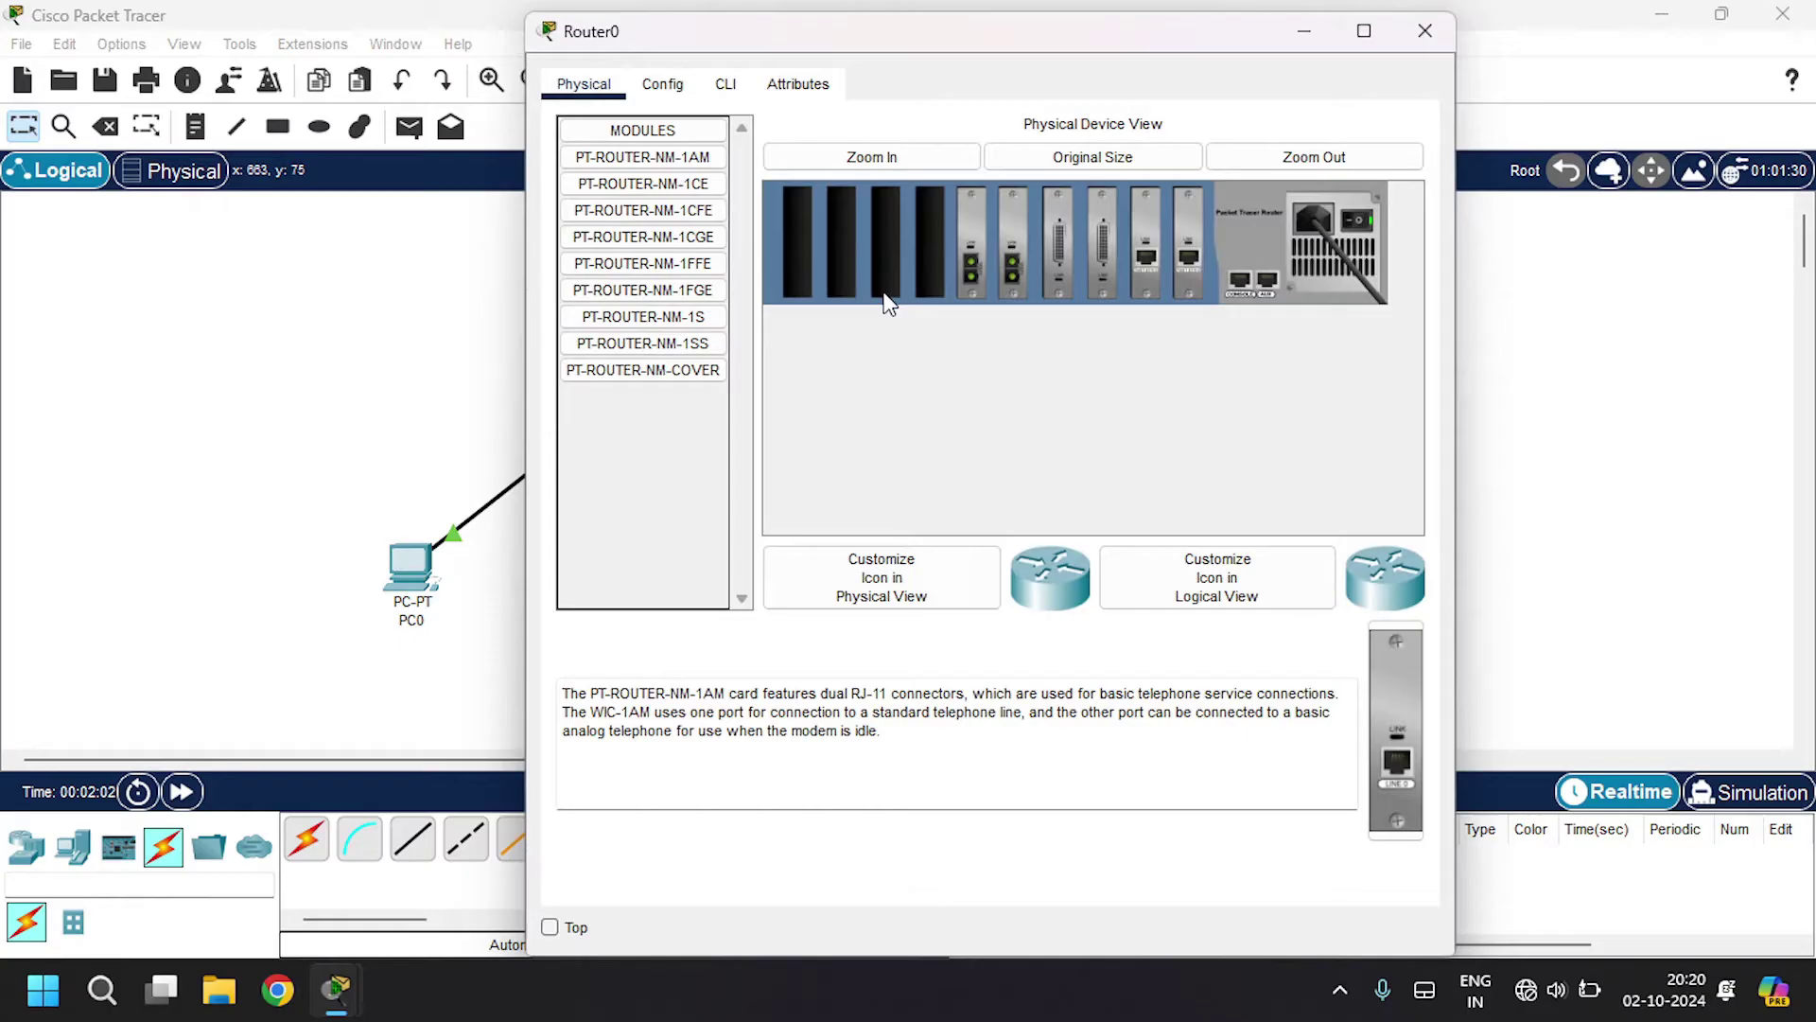
{"action": "left_click", "coordinate": [662, 84]}
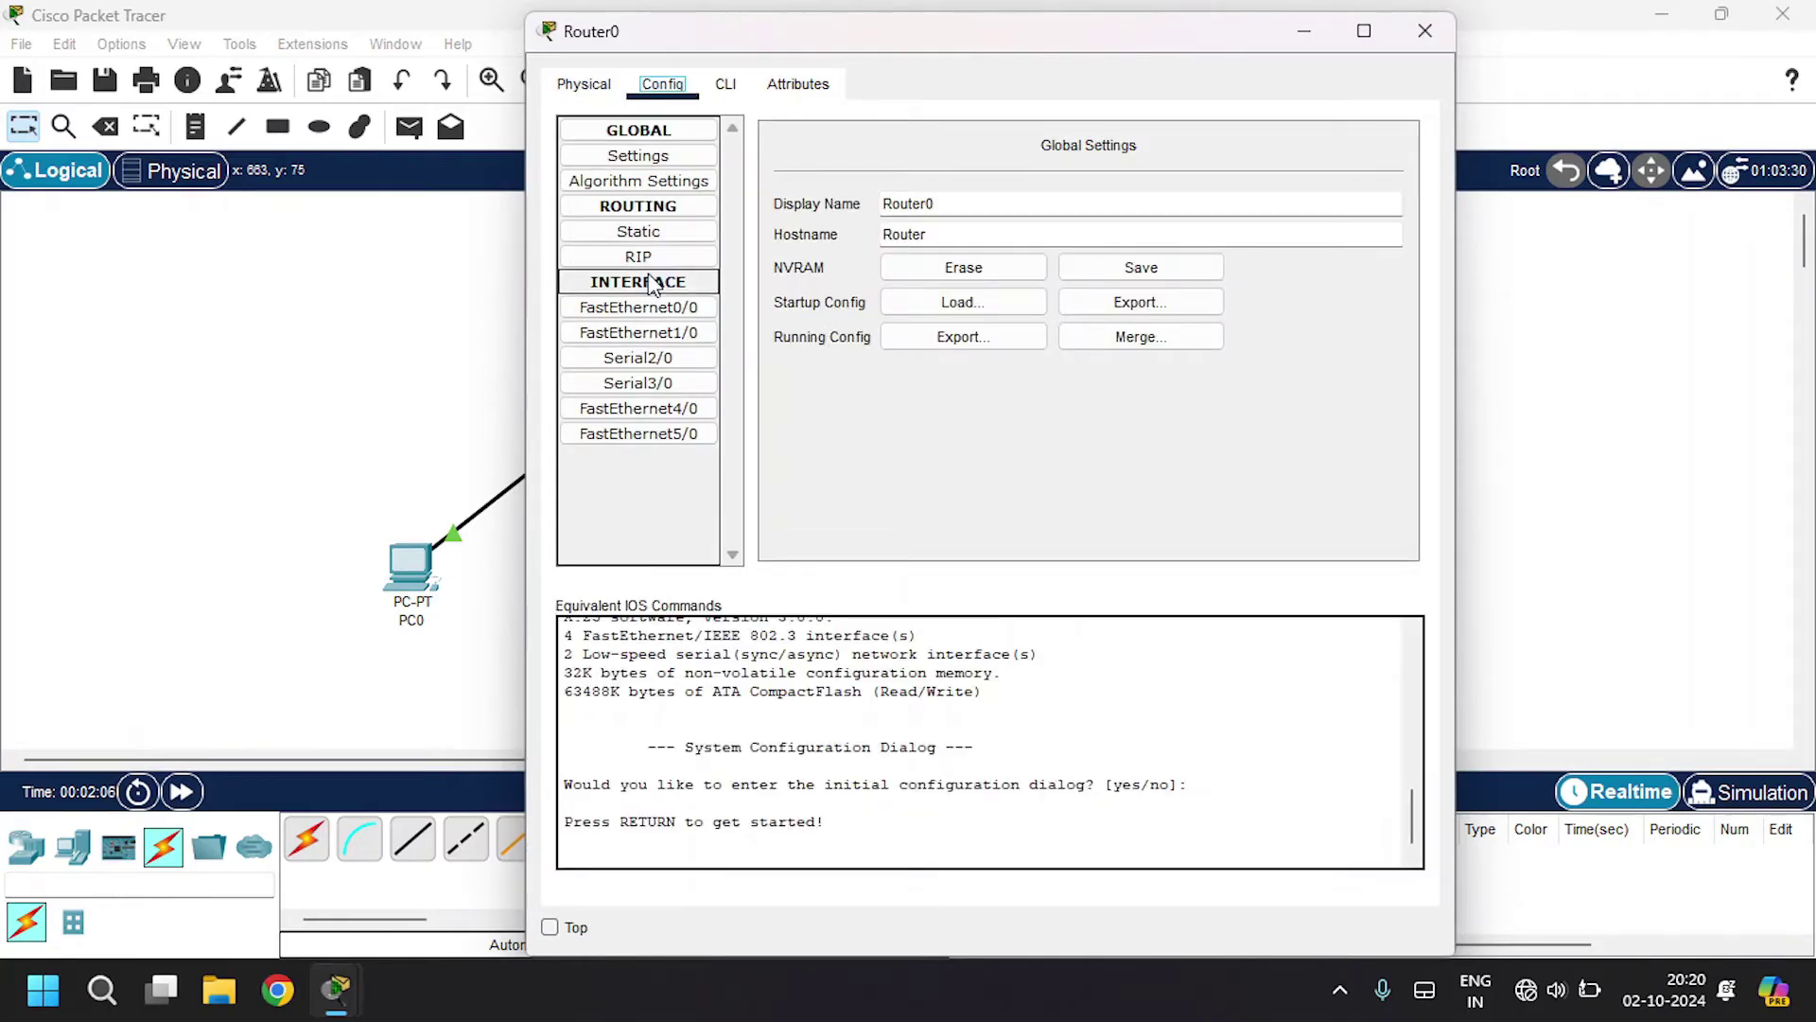
{"action": "left_click", "coordinate": [637, 310]}
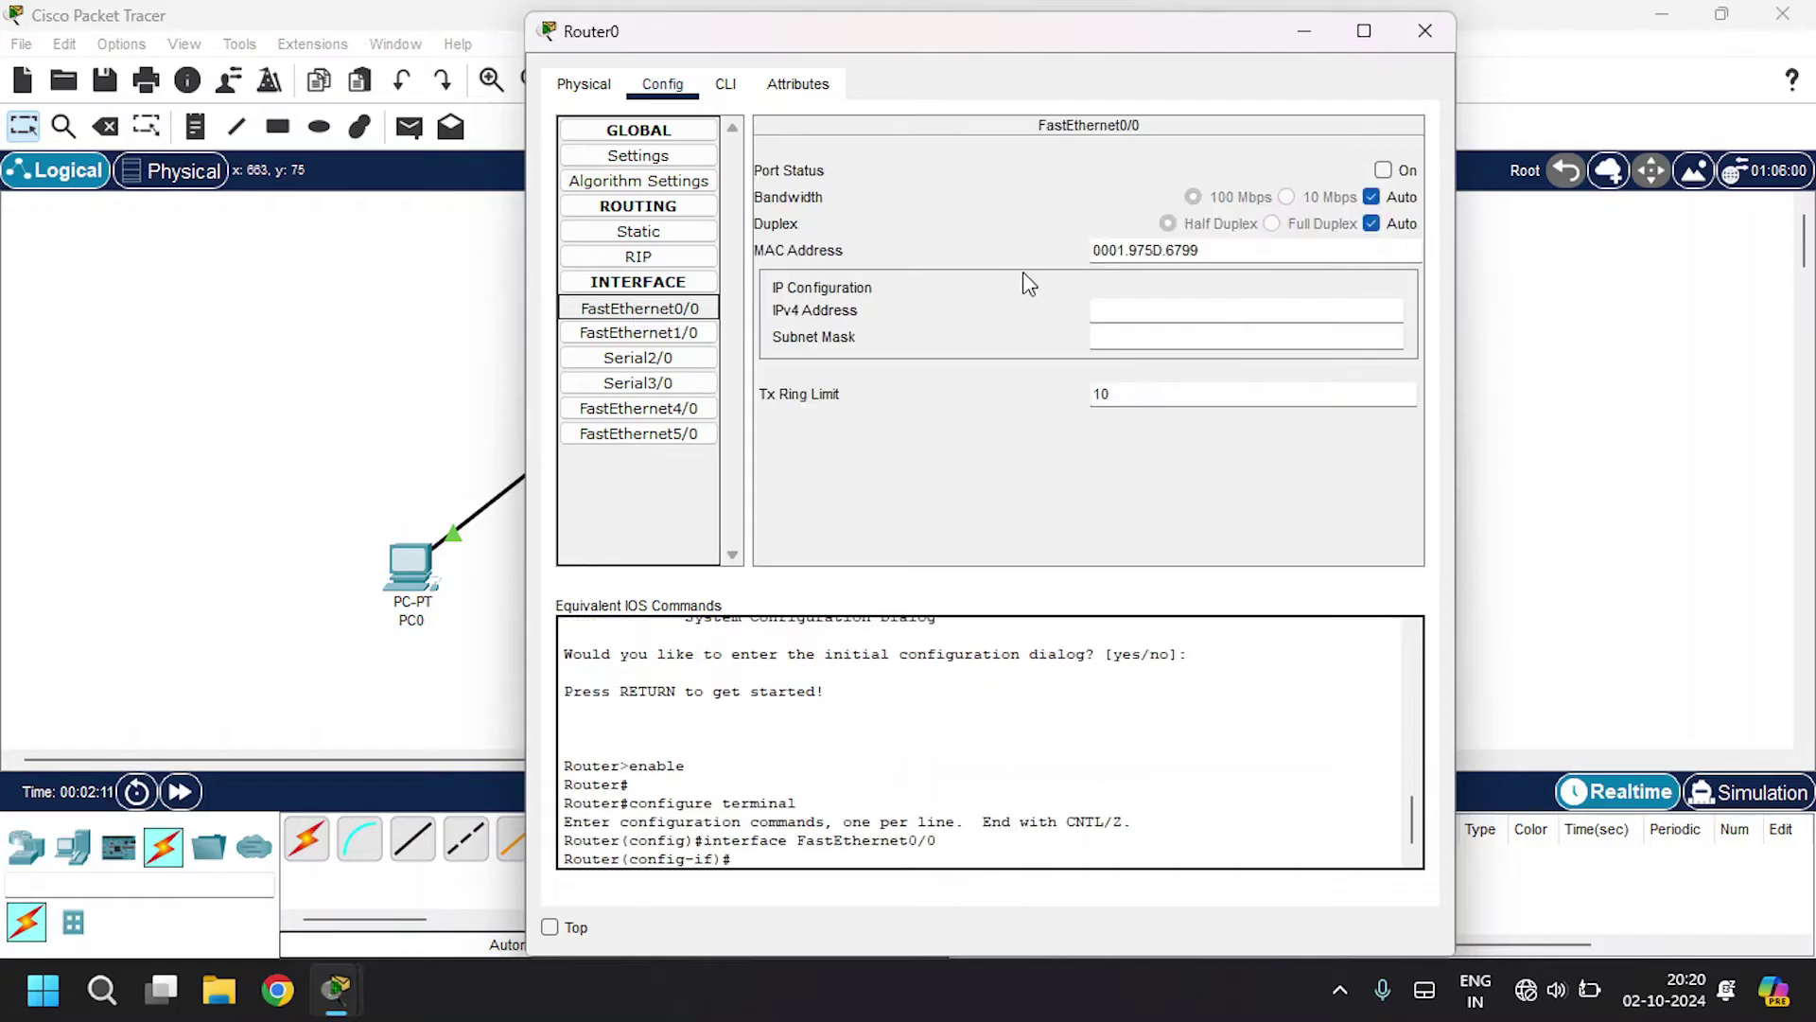
{"action": "left_click", "coordinate": [1383, 170]}
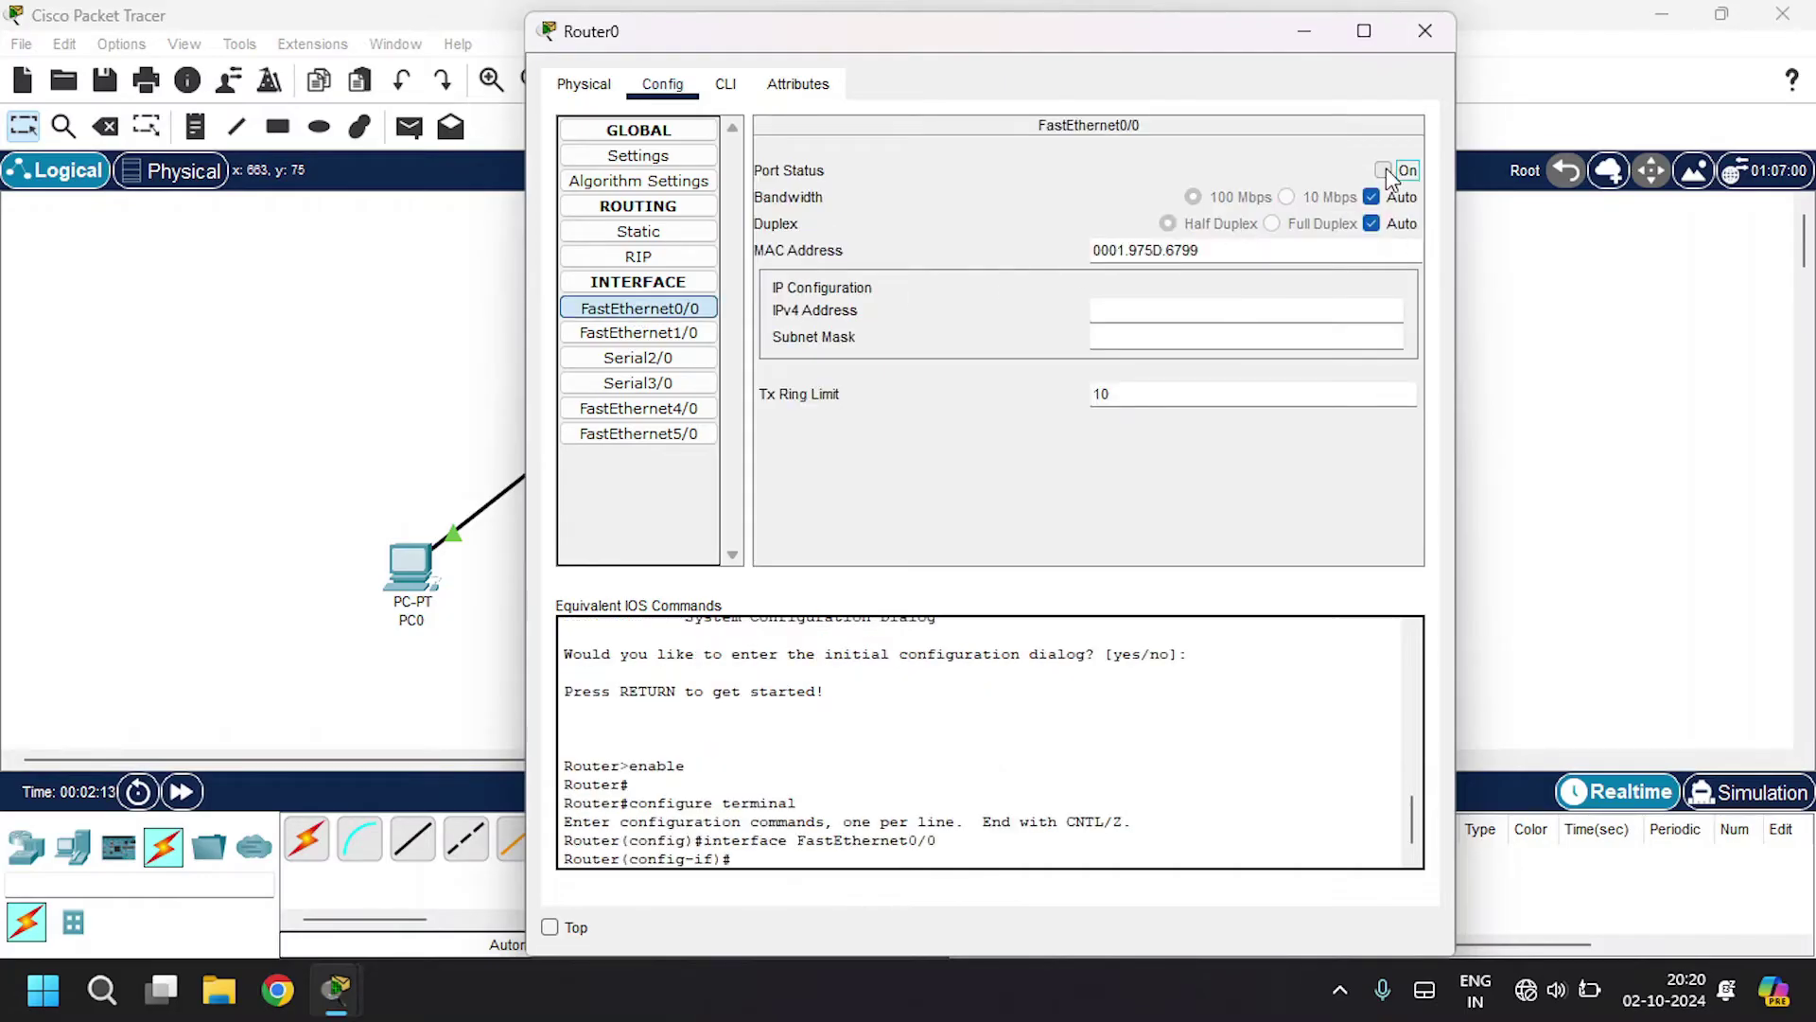
{"action": "left_click", "coordinate": [1153, 307]}
{"action": "type", "text": "10."}
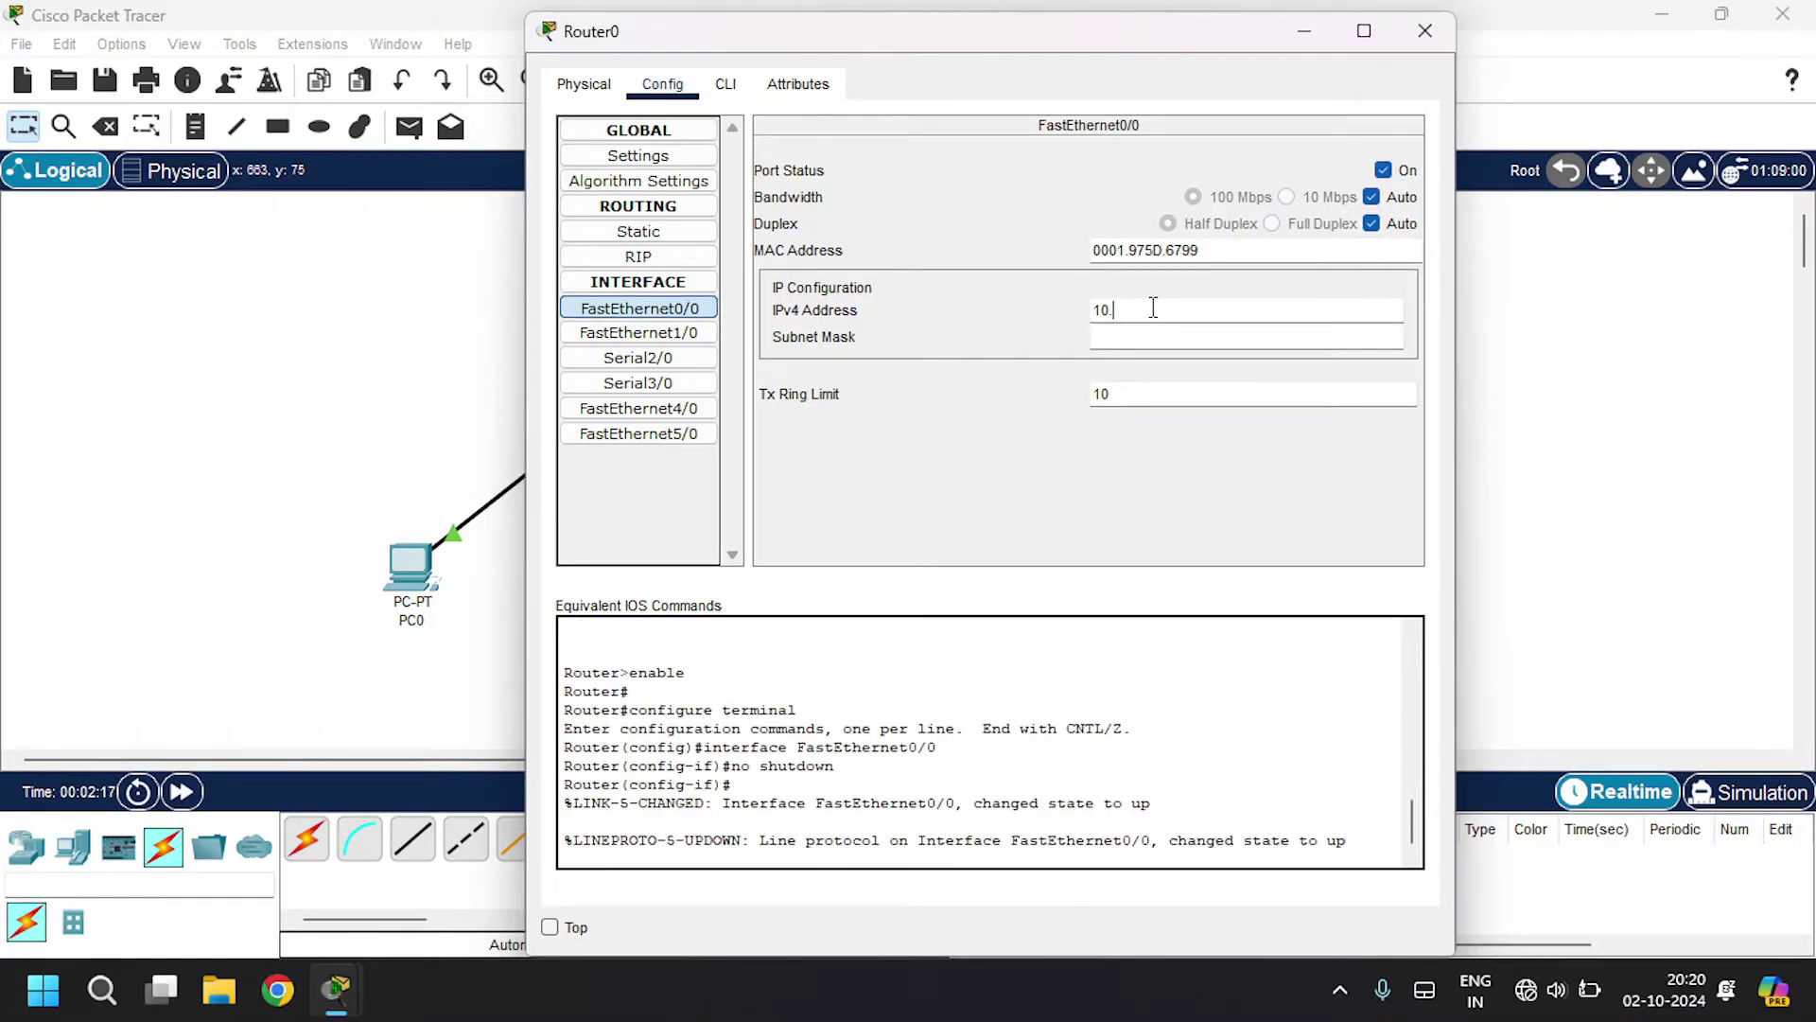
{"action": "type", "text": "10.10"}
{"action": "type", "text": ".0"}
{"action": "key", "text": "Tab"}
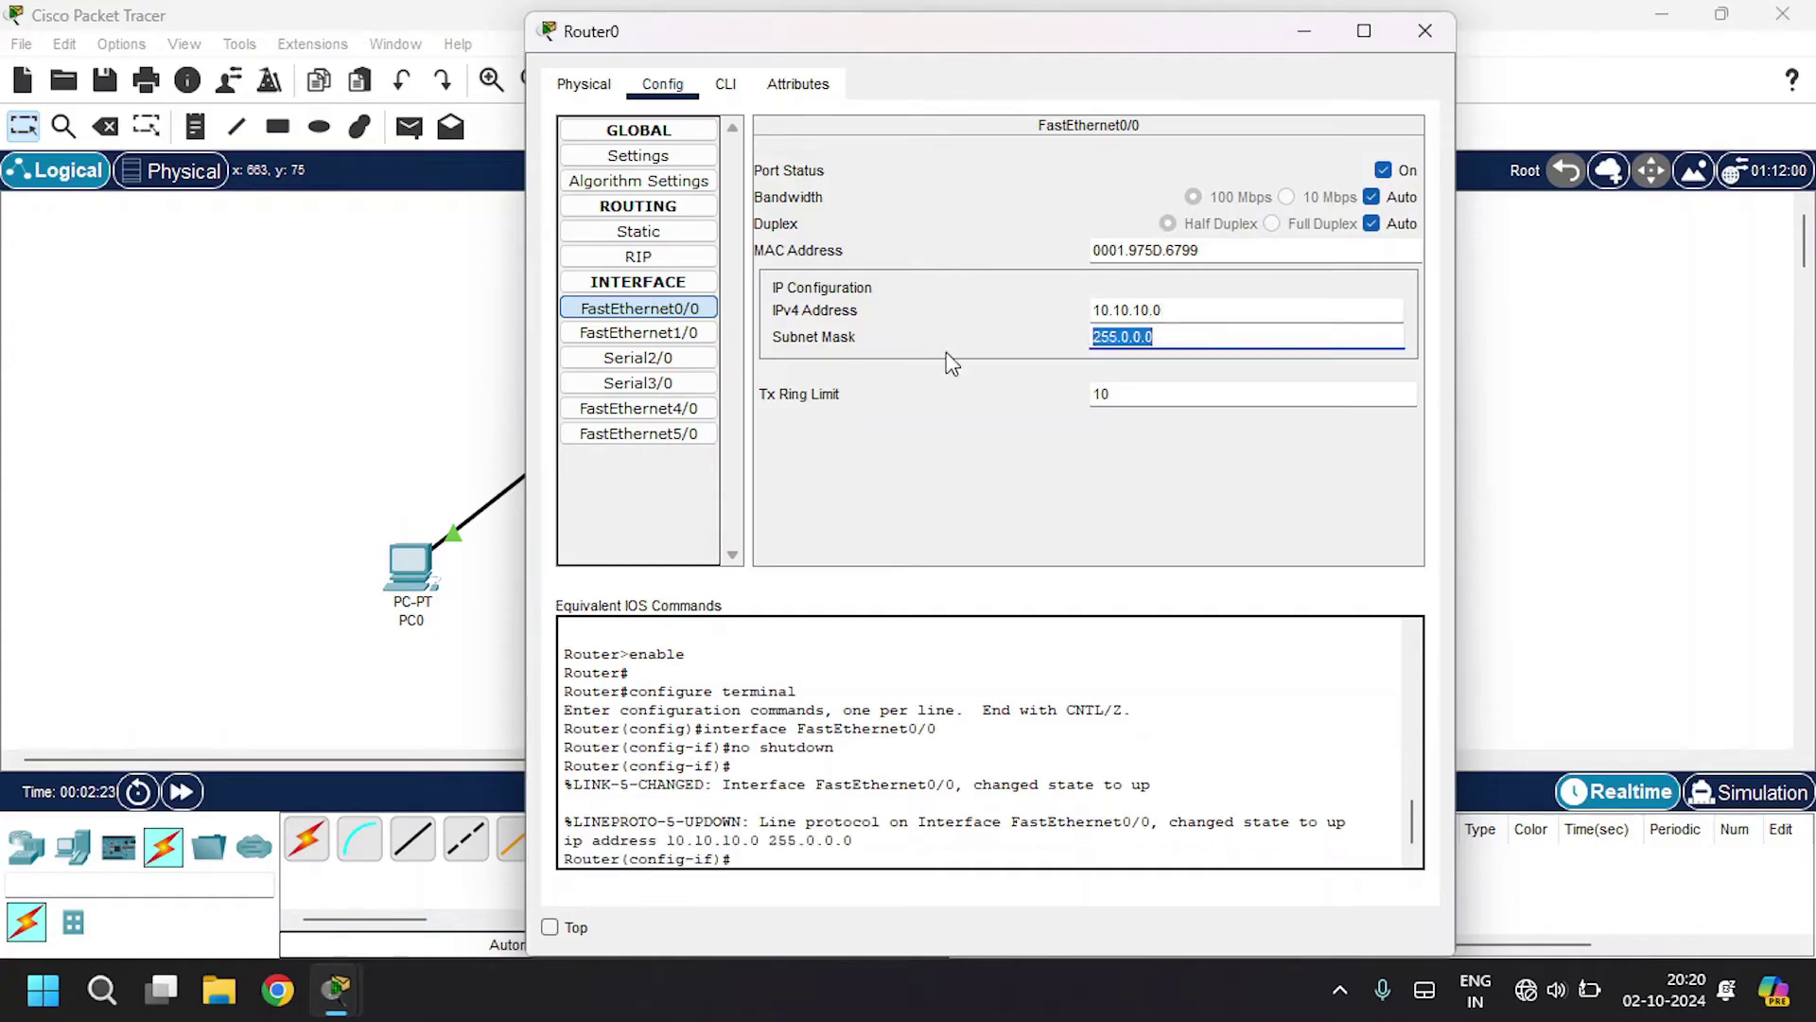
{"action": "left_click", "coordinate": [662, 85]}
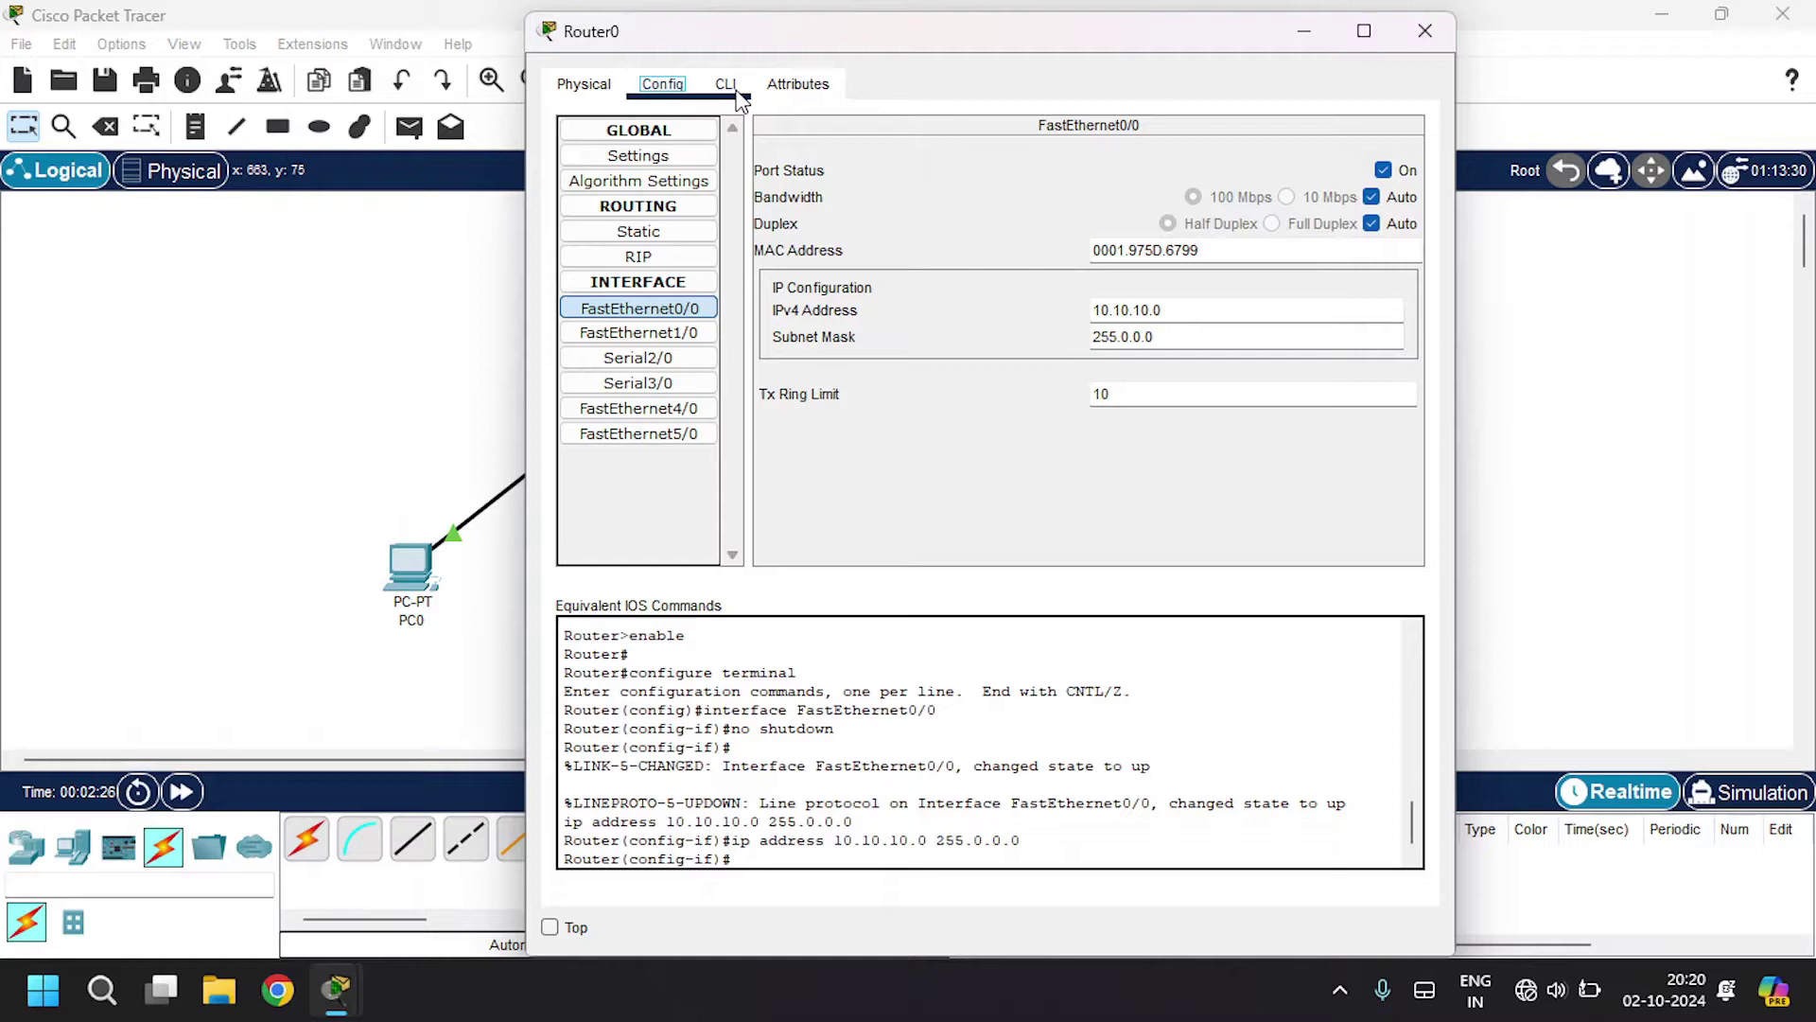
In Router0's CLI, create DHCP pool lan1 for network 10.0.0.0 255.0.0.0
{"action": "left_click", "coordinate": [737, 93]}
{"action": "type", "text": "exit"}
{"action": "key", "text": "Return"}
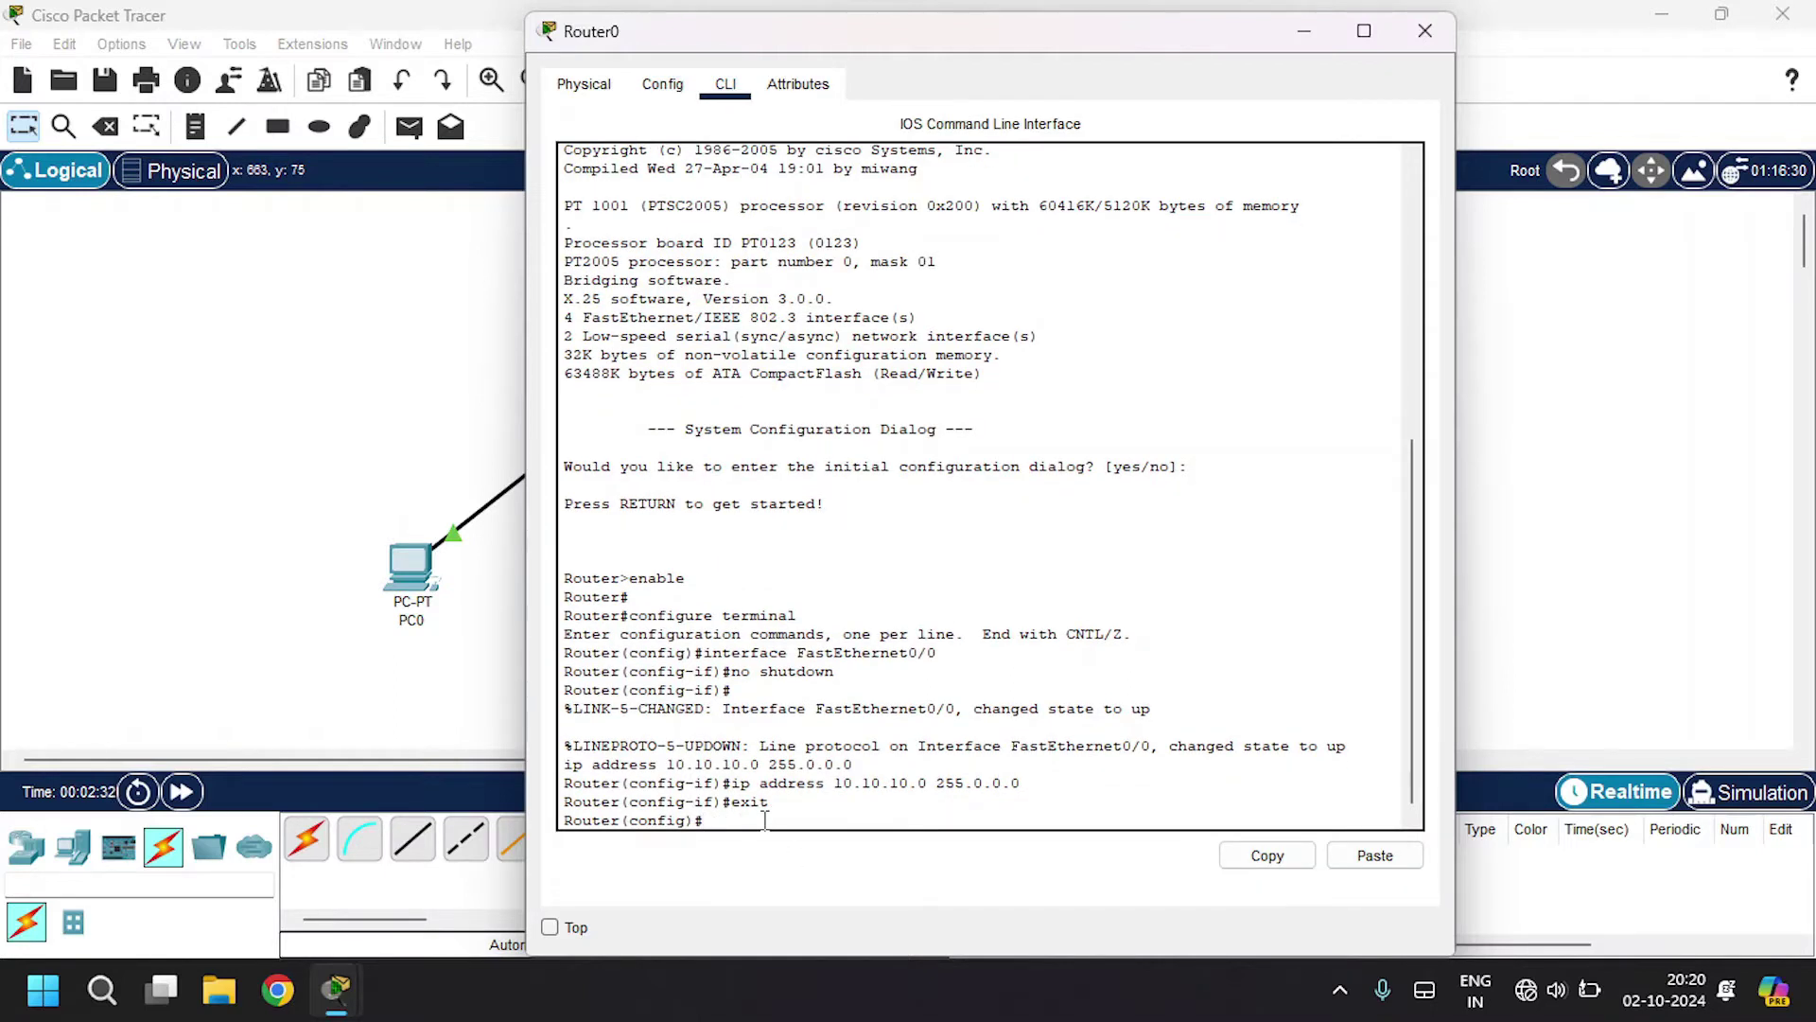
{"action": "type", "text": "ip dhcp "}
{"action": "type", "text": "pool "}
{"action": "type", "text": "lan1"}
{"action": "key", "text": "Return"}
{"action": "type", "text": "net"}
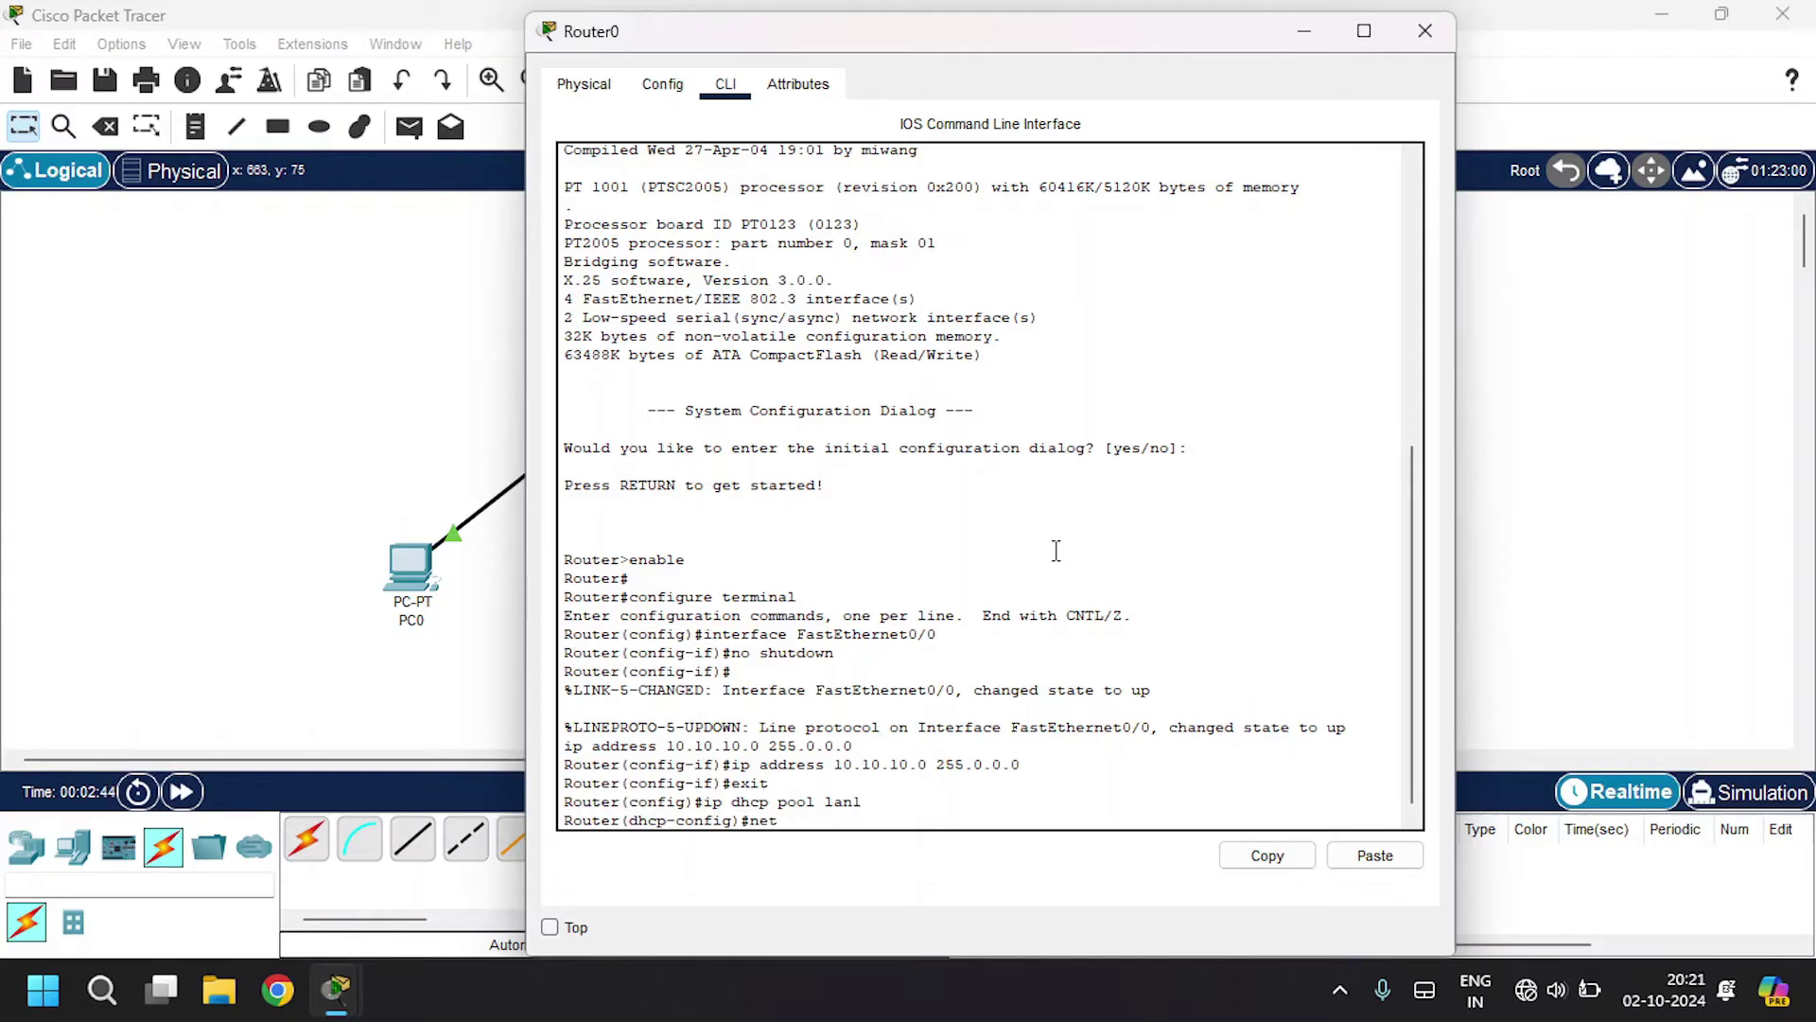
{"action": "type", "text": "work 1"}
{"action": "type", "text": "0."}
{"action": "type", "text": "0.0.0 255.0"}
{"action": "type", "text": ".0.0"}
{"action": "key", "text": "Return"}
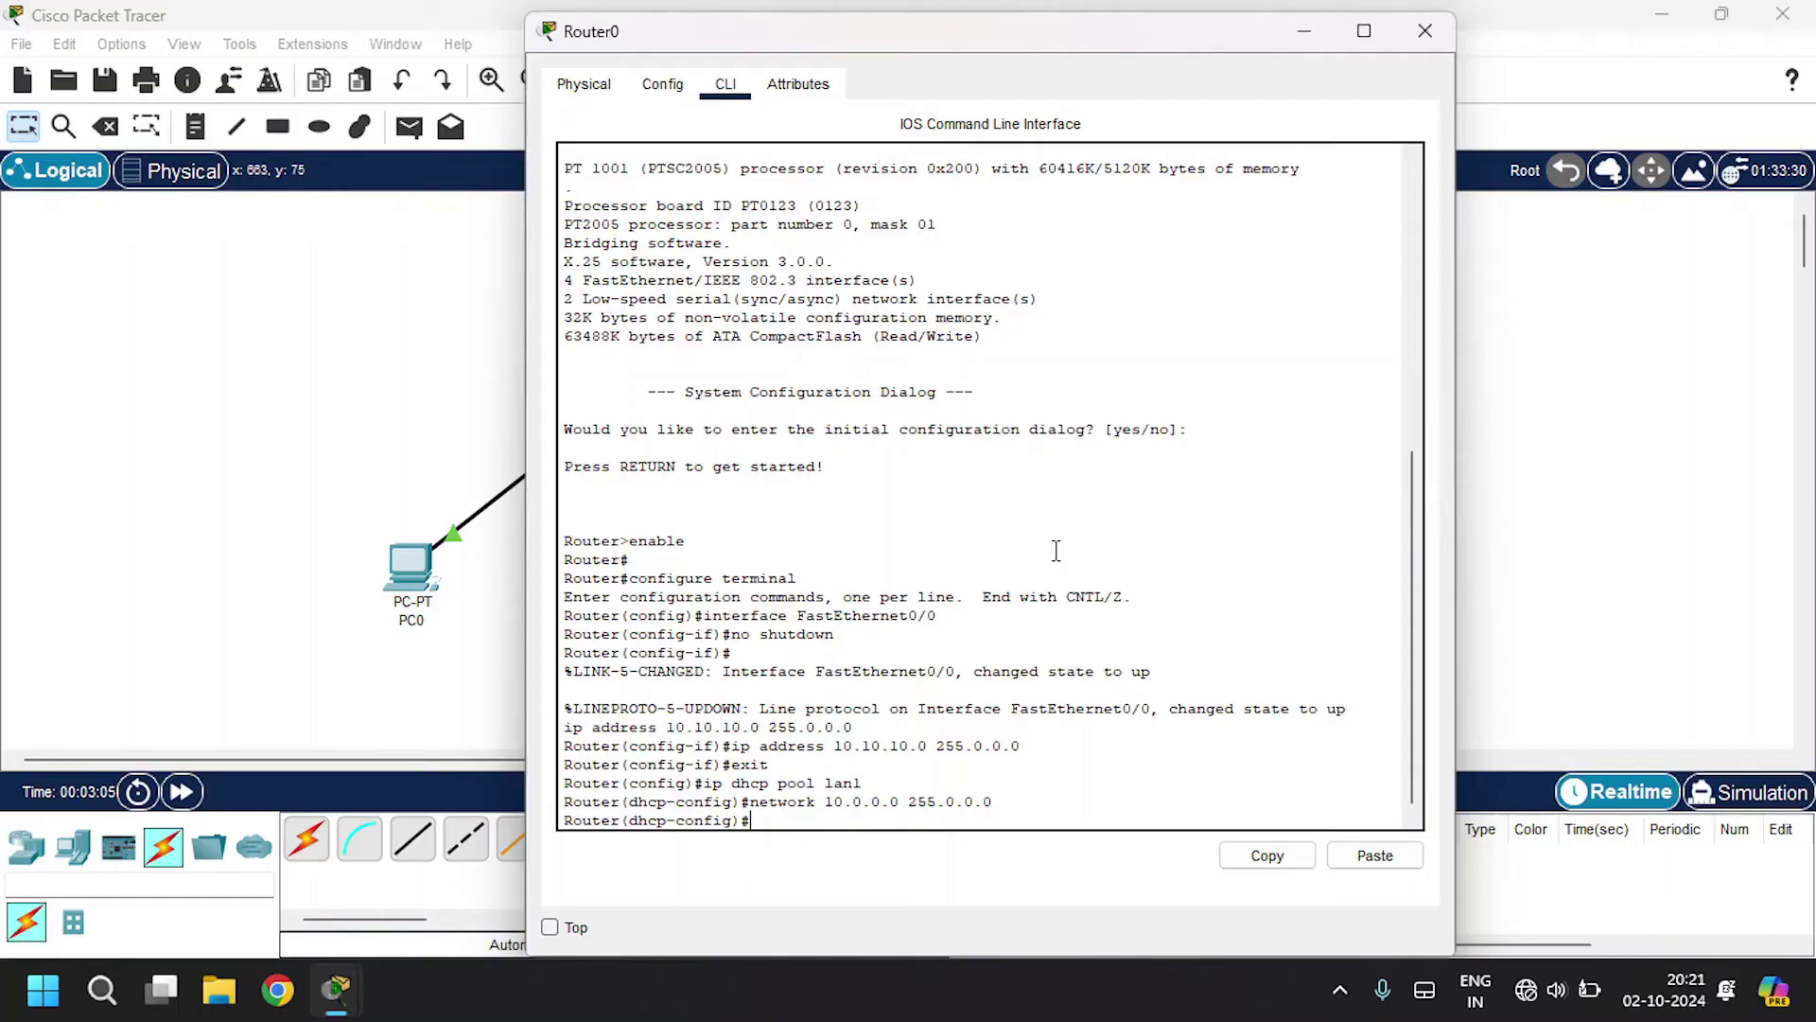
Give lan1 DNS 10.10.10.4 and default router 10.10.10.0, then exit and close Router0
{"action": "type", "text": "dns "}
{"action": "type", "text": "10.10.10.4"}
{"action": "key", "text": "Return"}
{"action": "type", "text": "defaul"}
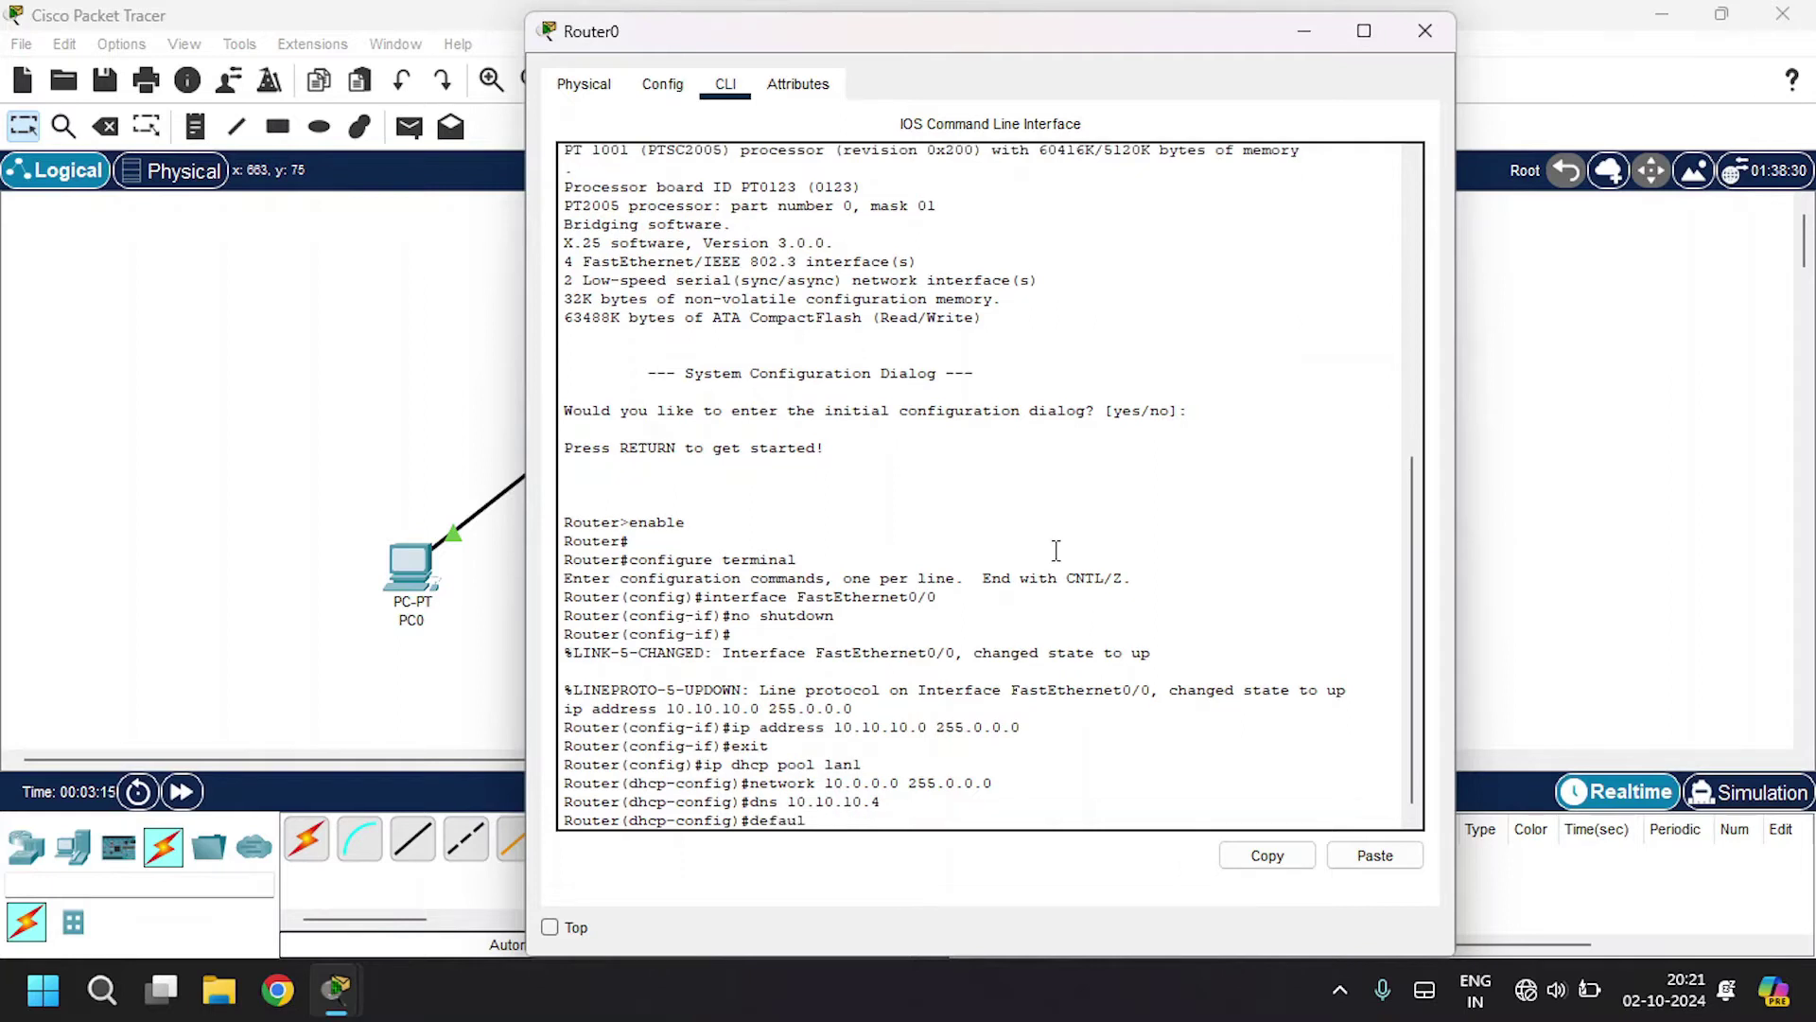
{"action": "type", "text": "t-router "}
{"action": "type", "text": "10.10.1"}
{"action": "type", "text": "0.0"}
{"action": "key", "text": "Return"}
{"action": "type", "text": "exit"}
{"action": "key", "text": "Return"}
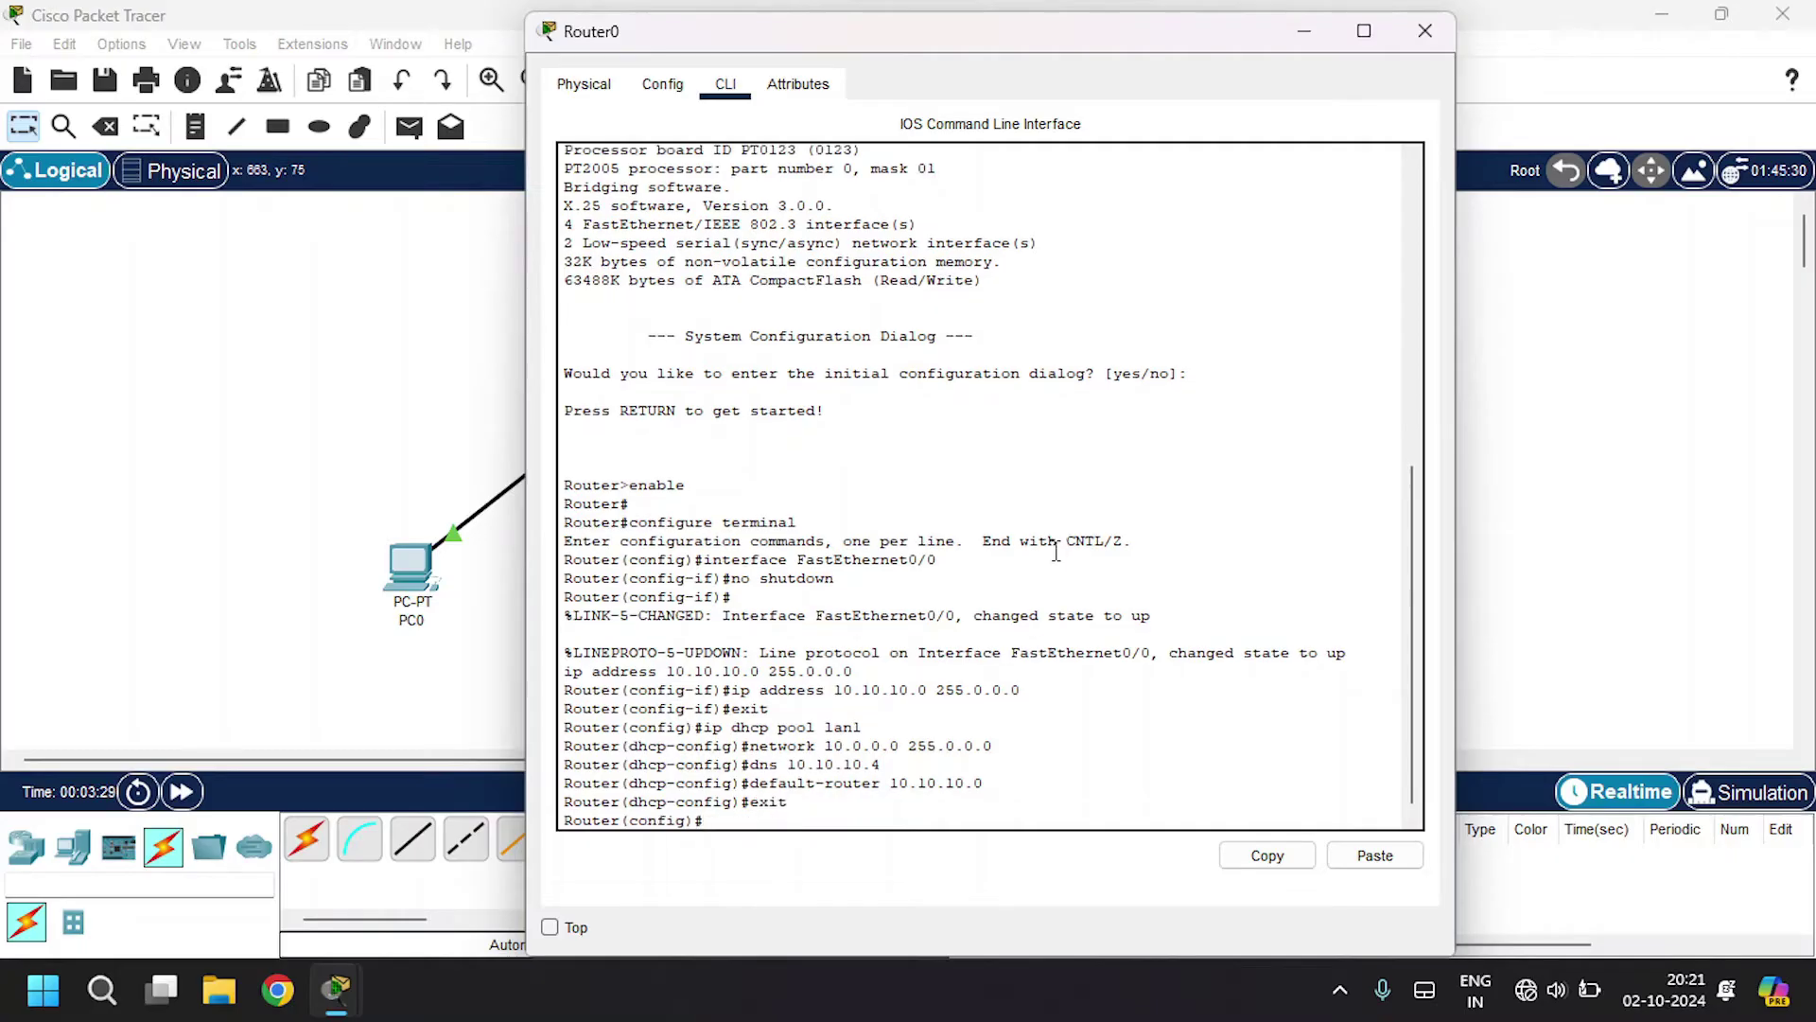
{"action": "left_click", "coordinate": [1424, 30]}
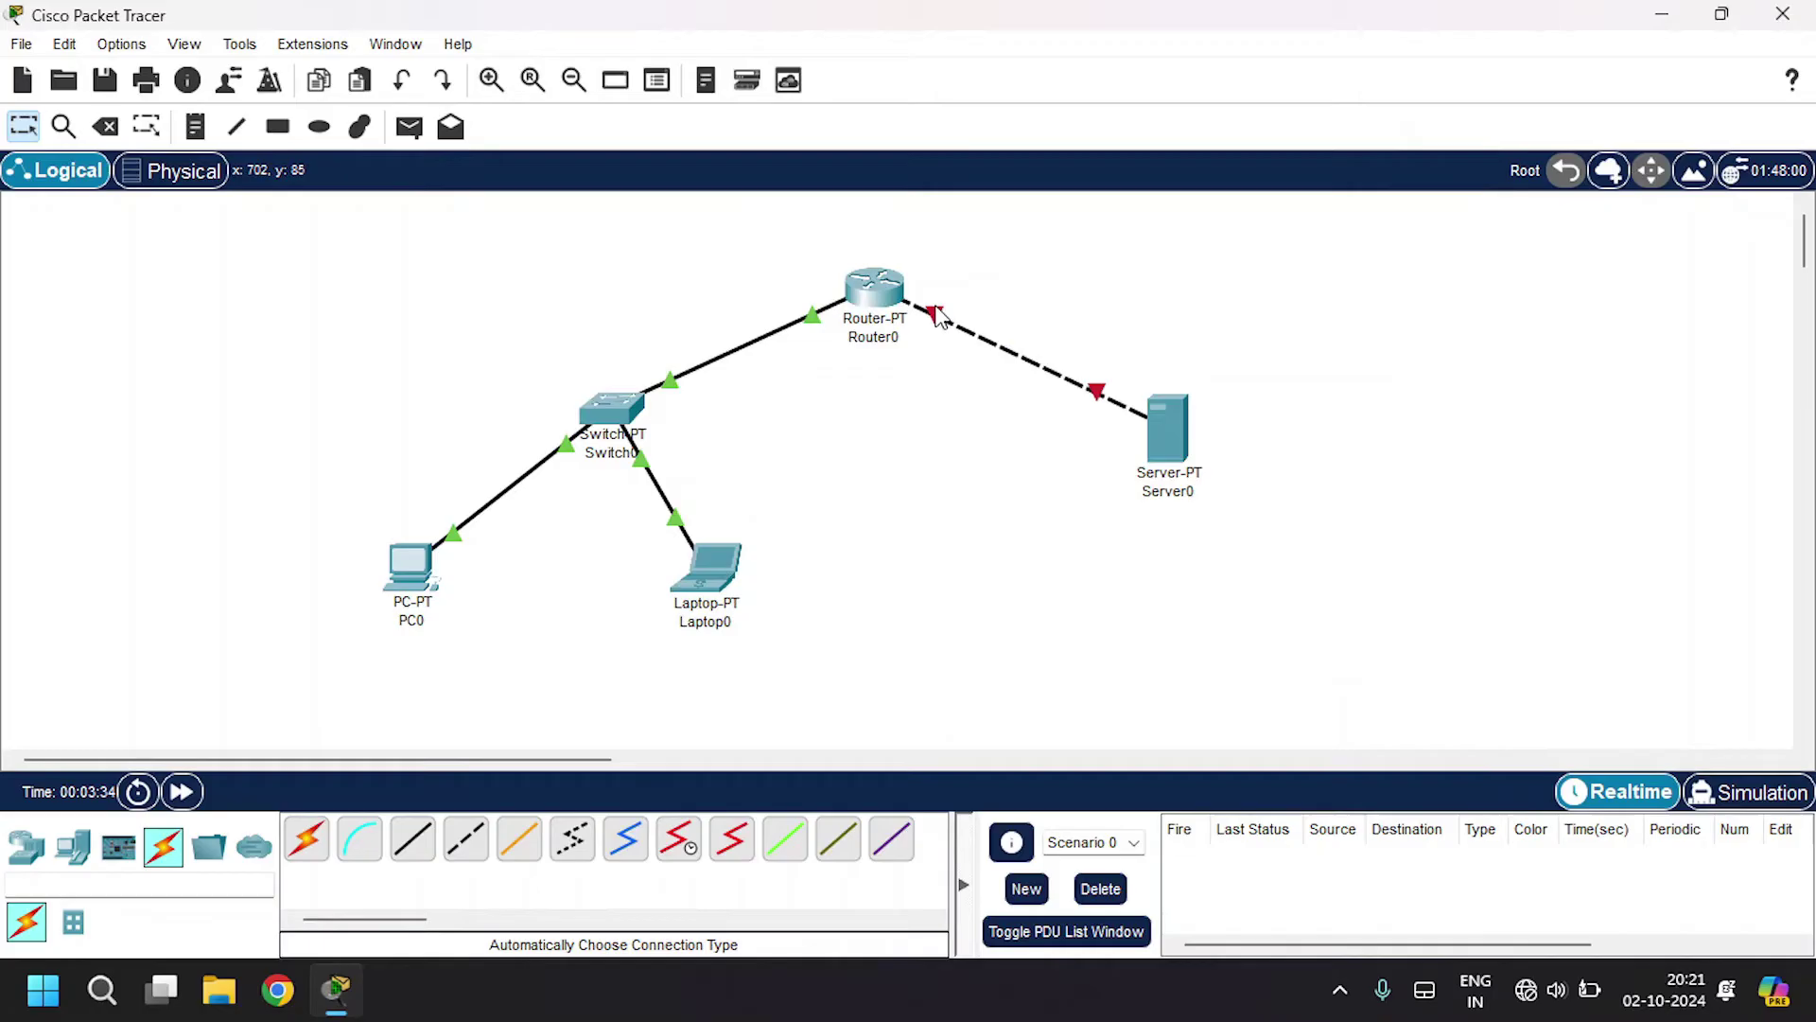
Turn on Router0's FastEthernet1/0 with IP 20.20.20.0 and mask 255.0.0.0
{"action": "left_click", "coordinate": [882, 290]}
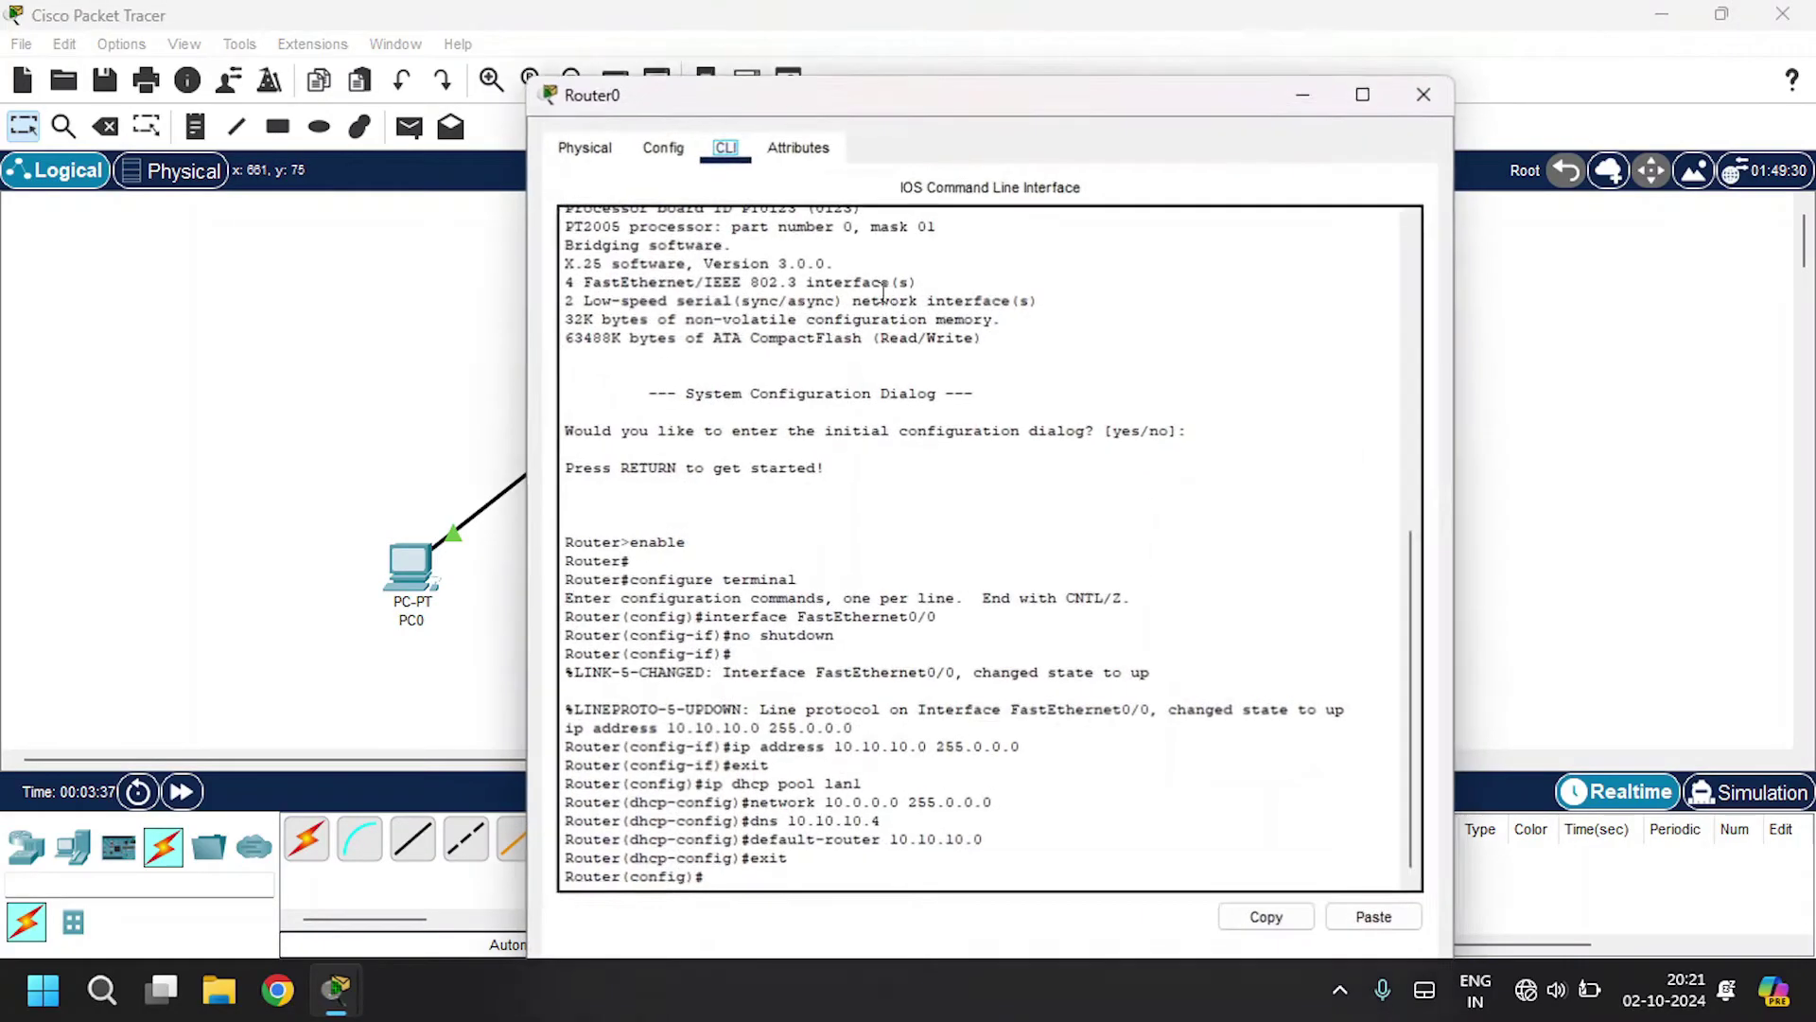
{"action": "left_click", "coordinate": [666, 83]}
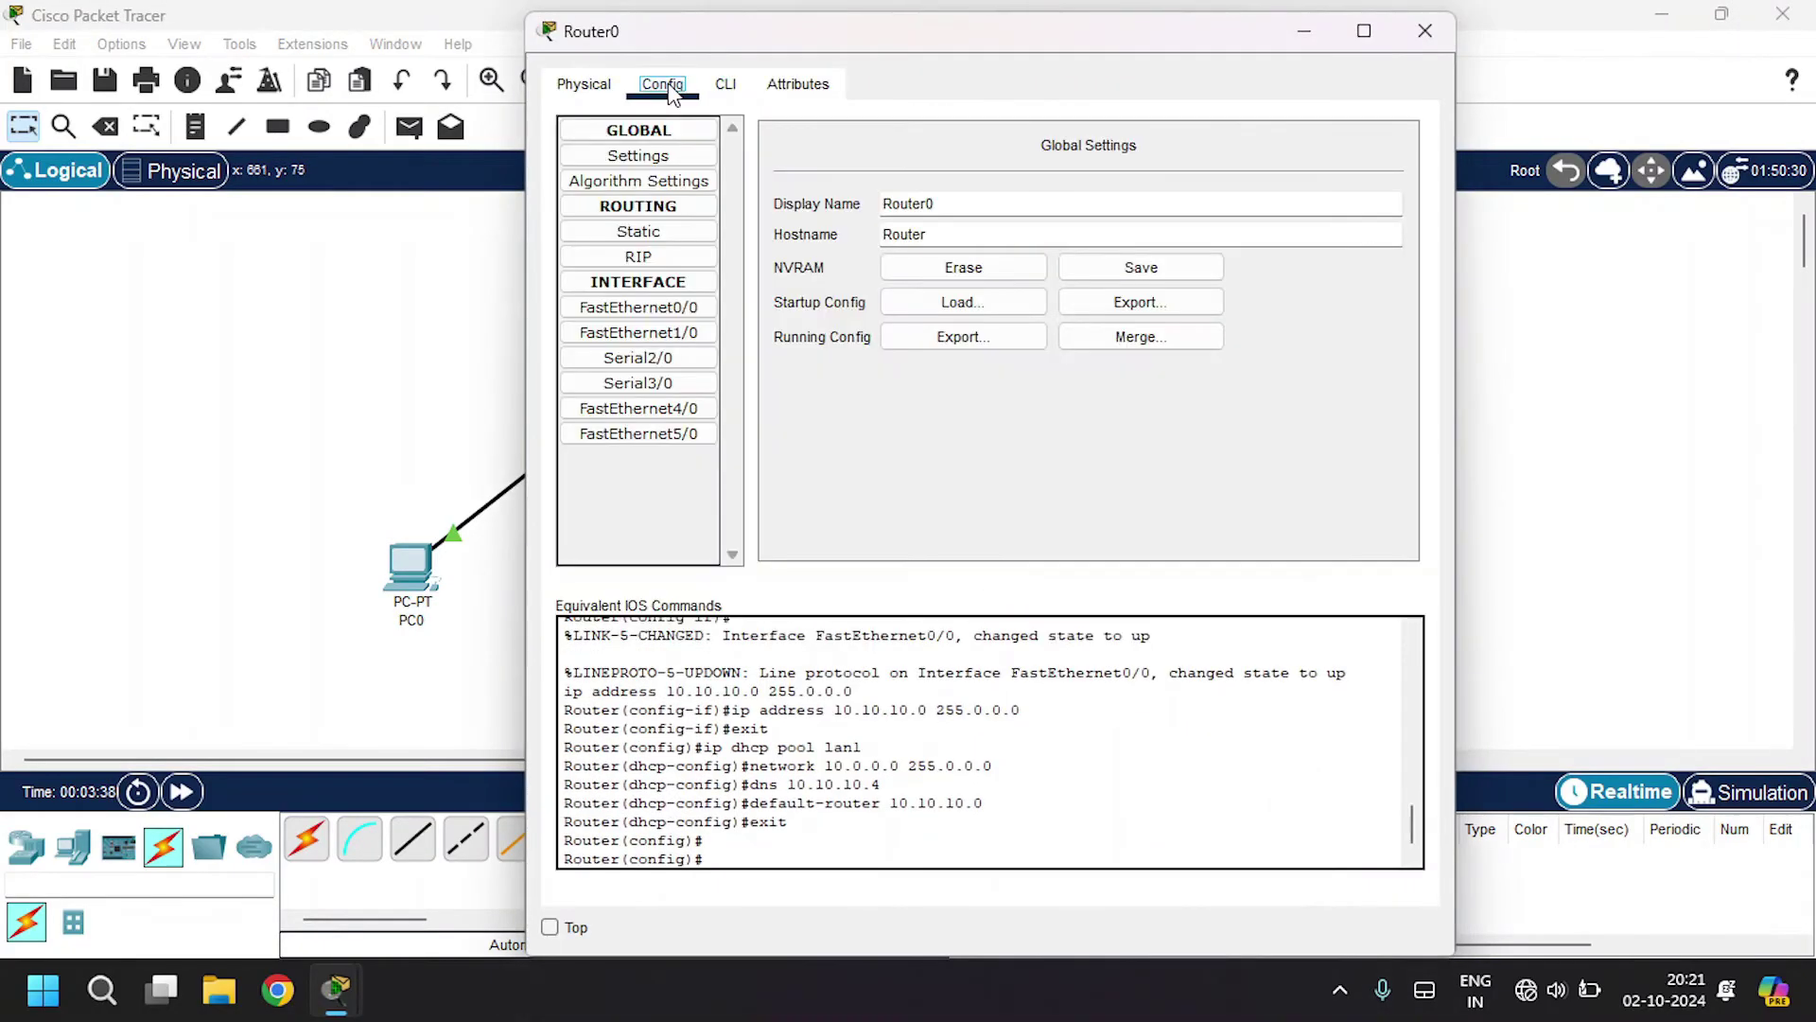
{"action": "left_click", "coordinate": [631, 334]}
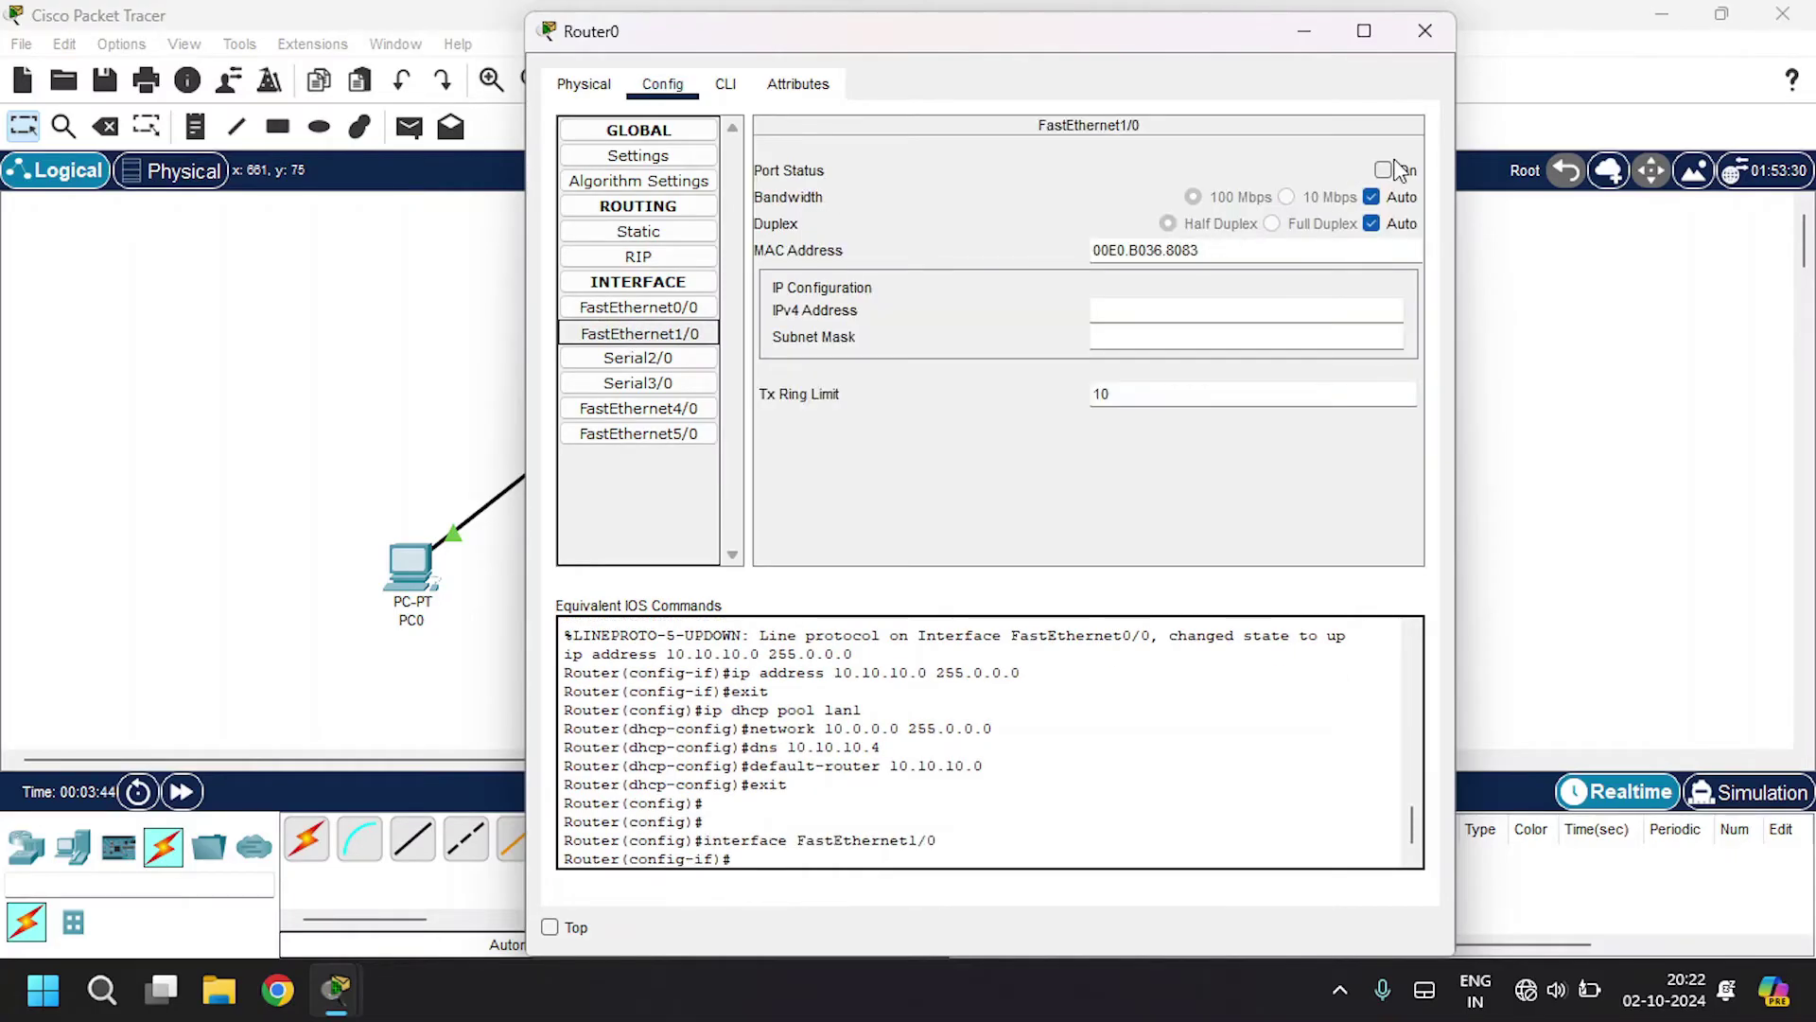
{"action": "left_click", "coordinate": [1384, 170]}
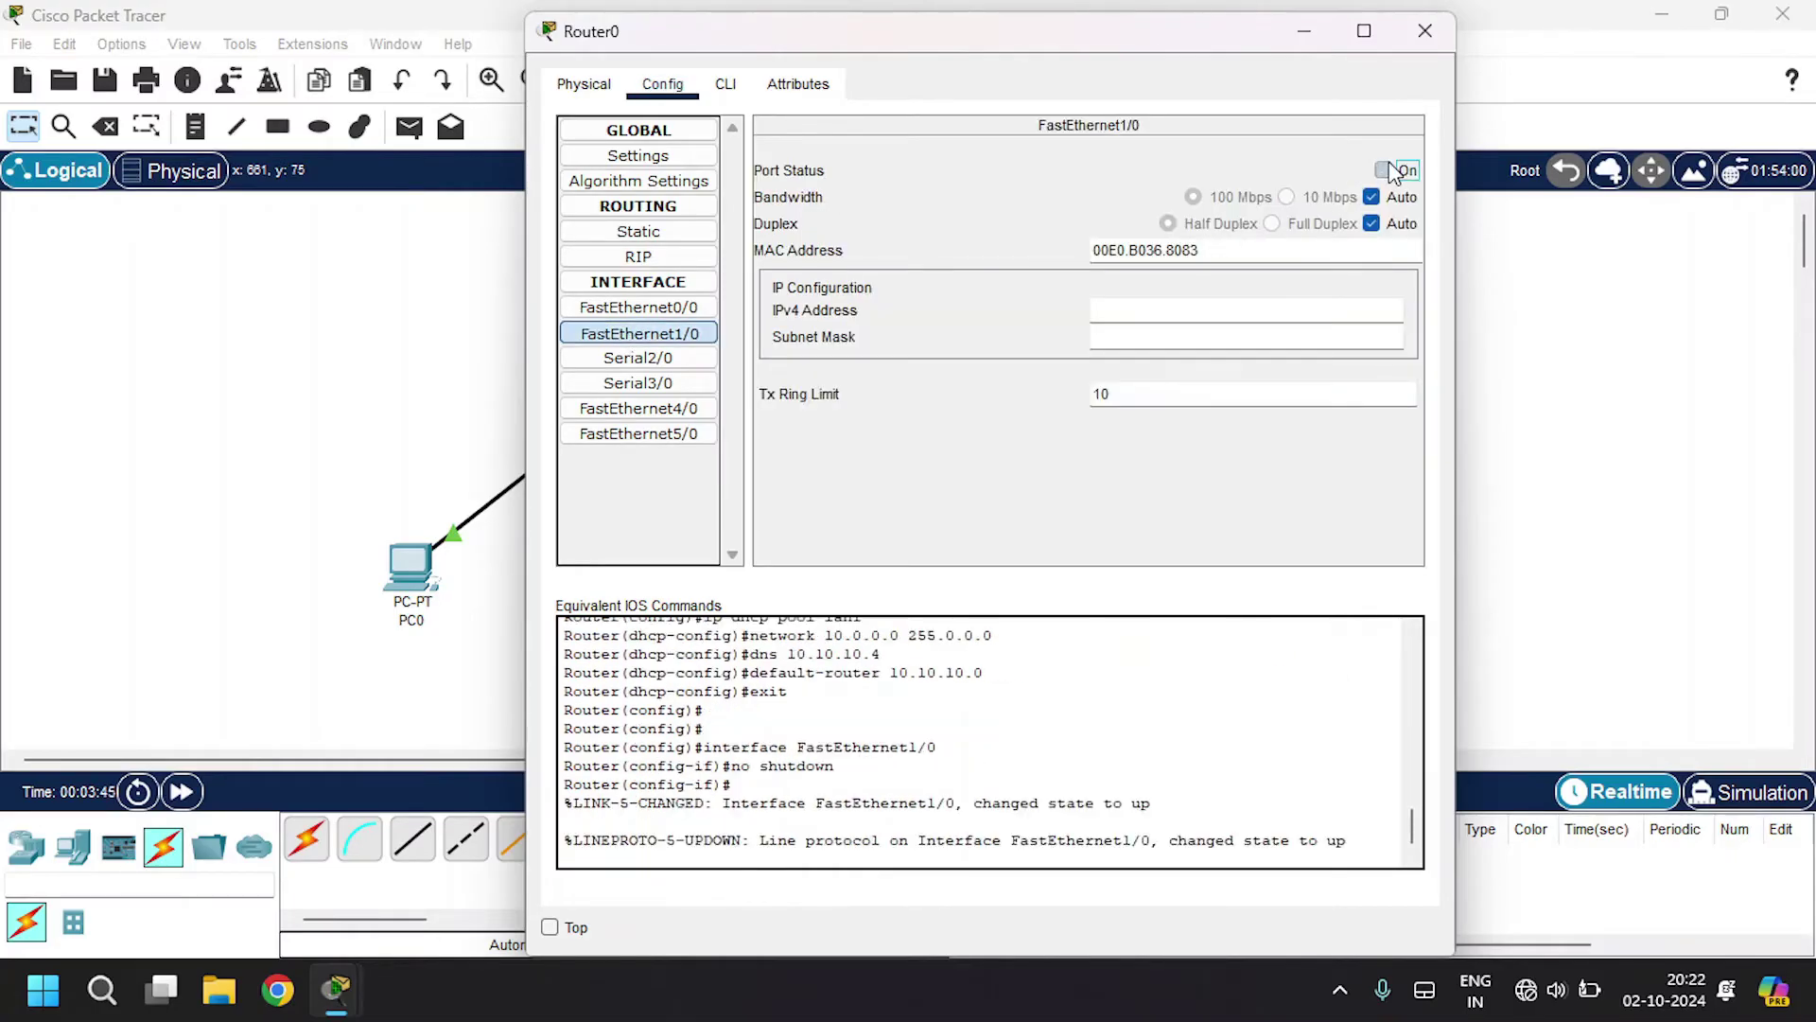
{"action": "left_click", "coordinate": [1211, 317]}
{"action": "type", "text": "20"}
{"action": "type", "text": ".20.20.0"}
{"action": "key", "text": "Tab"}
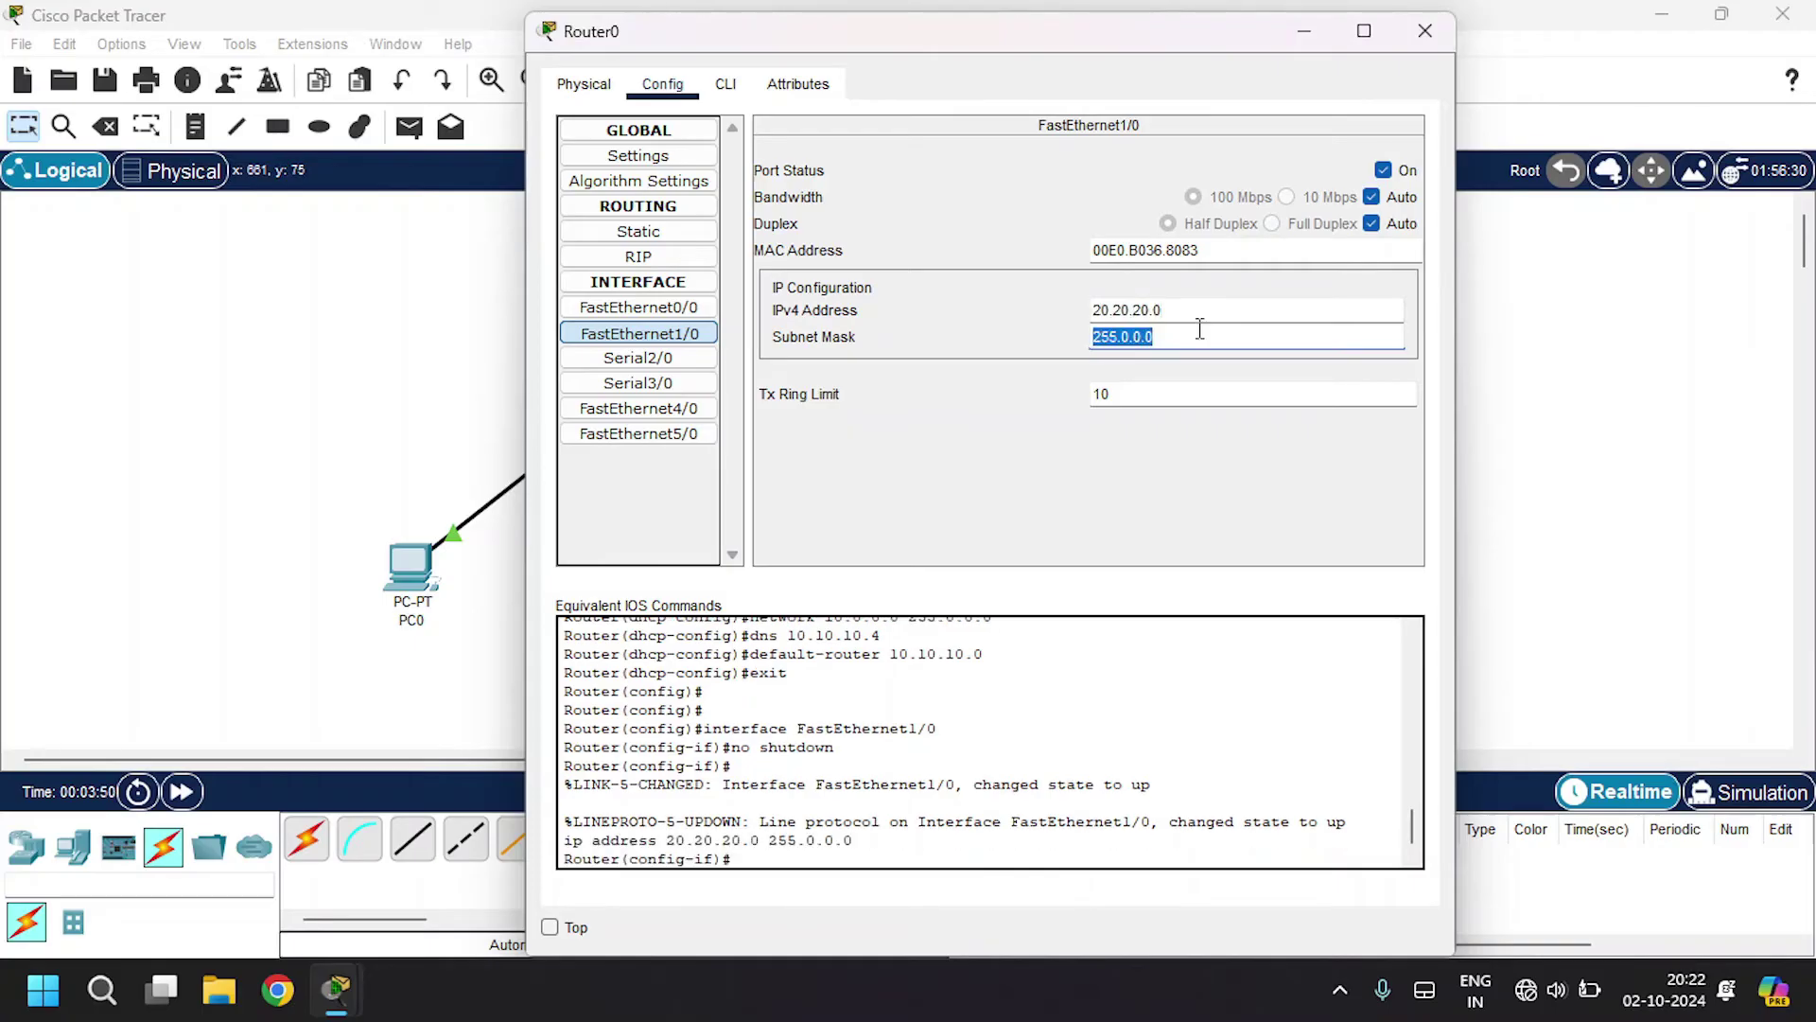
{"action": "left_click", "coordinate": [1031, 478]}
In Router0's CLI, create DHCP pool lan2 for network 20.0.0.0 255.0.0.0
{"action": "left_click", "coordinate": [725, 83]}
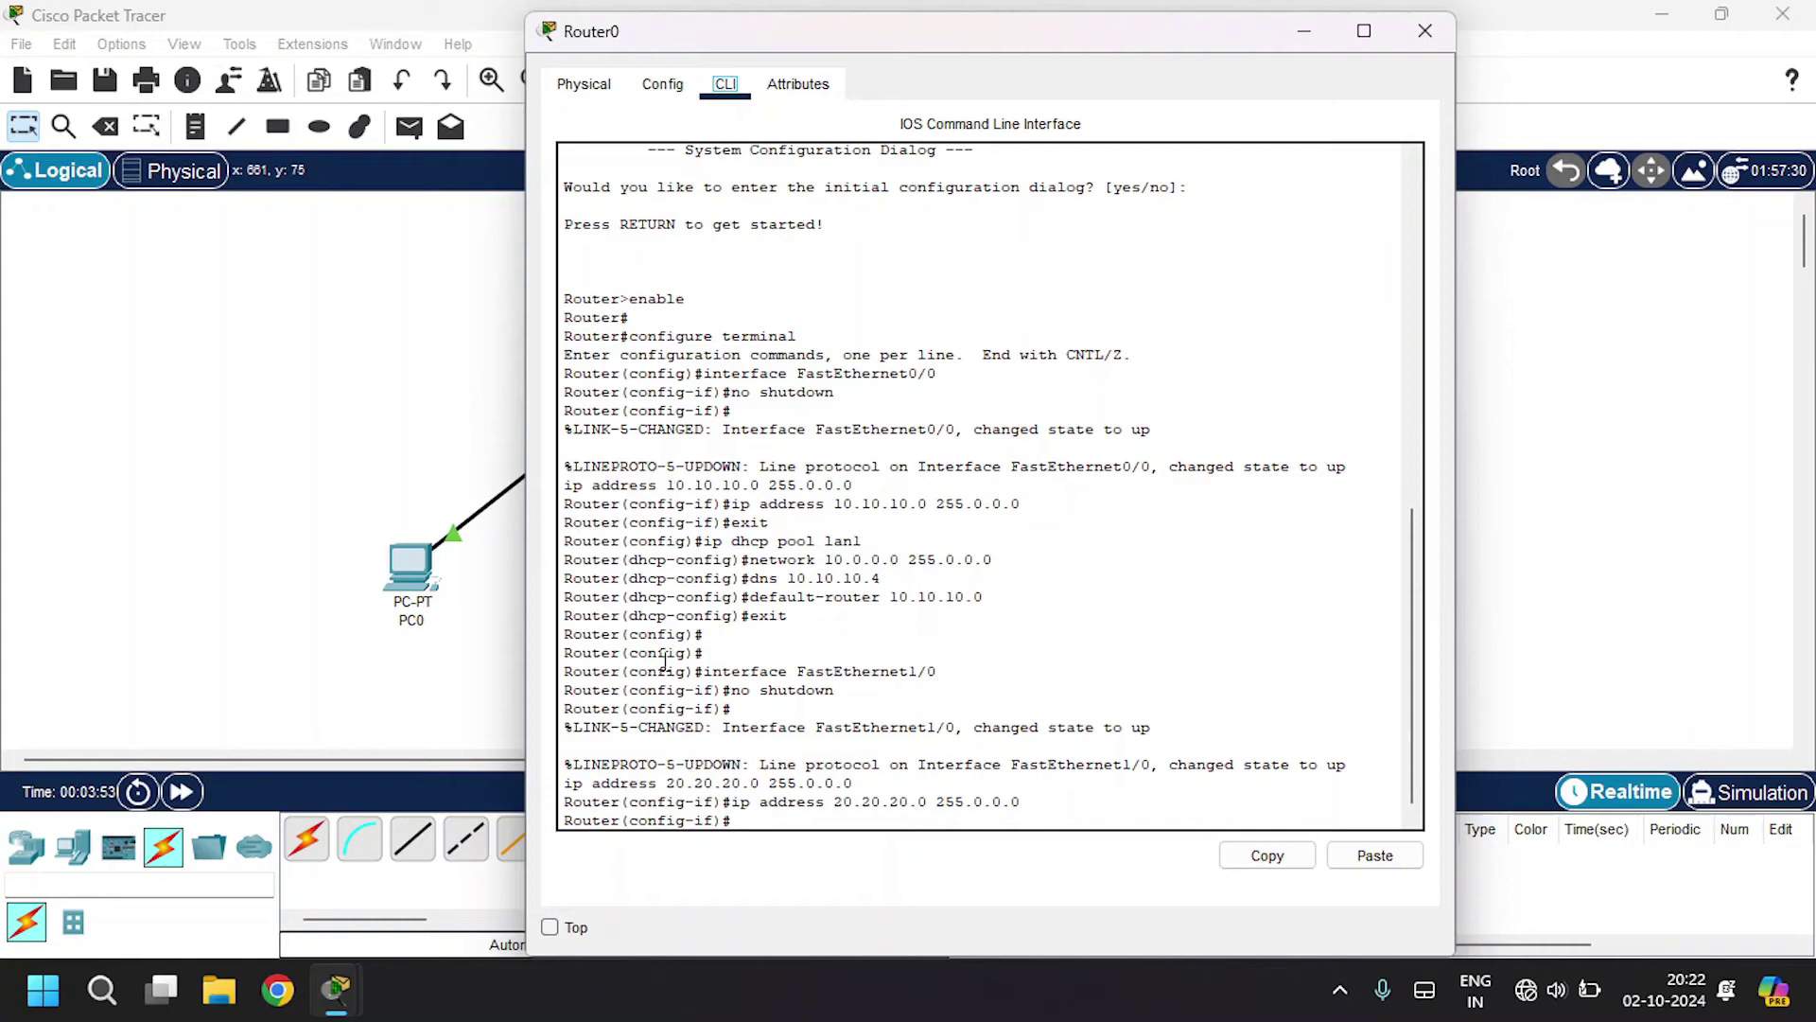
{"action": "type", "text": "exit"}
{"action": "key", "text": "Return"}
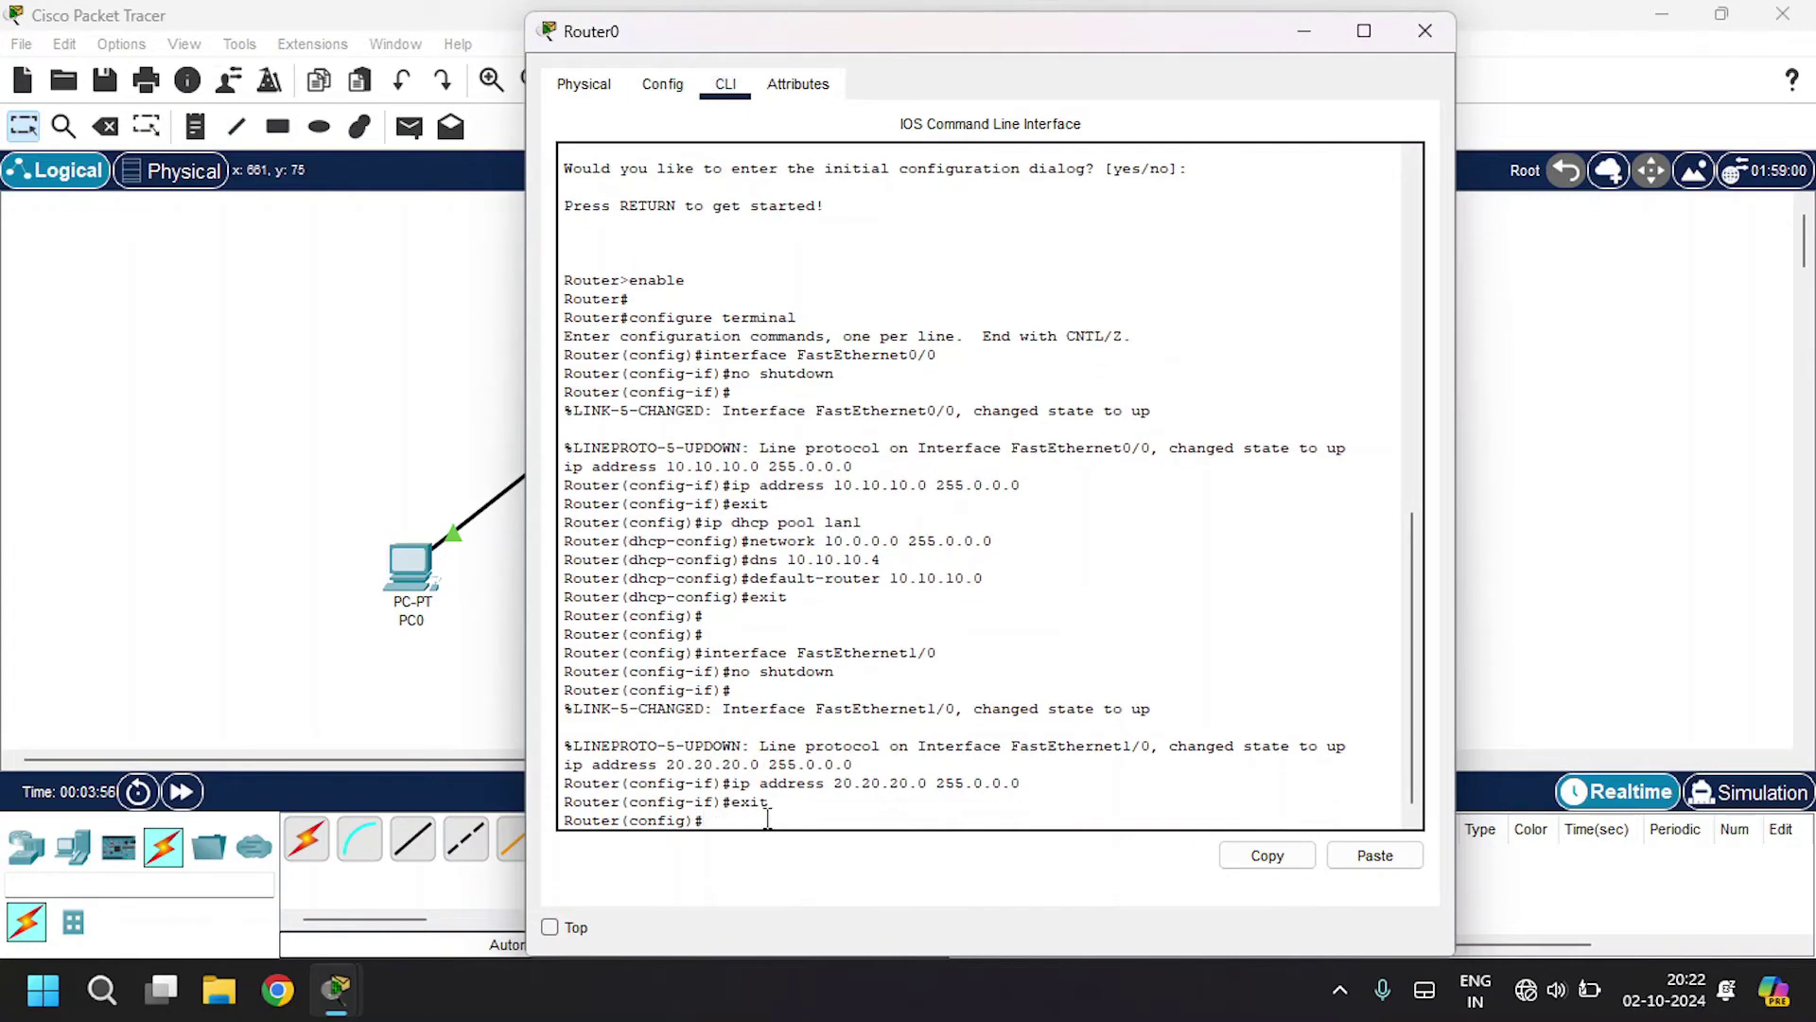
{"action": "type", "text": "ip"}
{"action": "type", "text": " dhcp pool l"}
{"action": "type", "text": "an2"}
{"action": "key", "text": "Return"}
{"action": "type", "text": "net"}
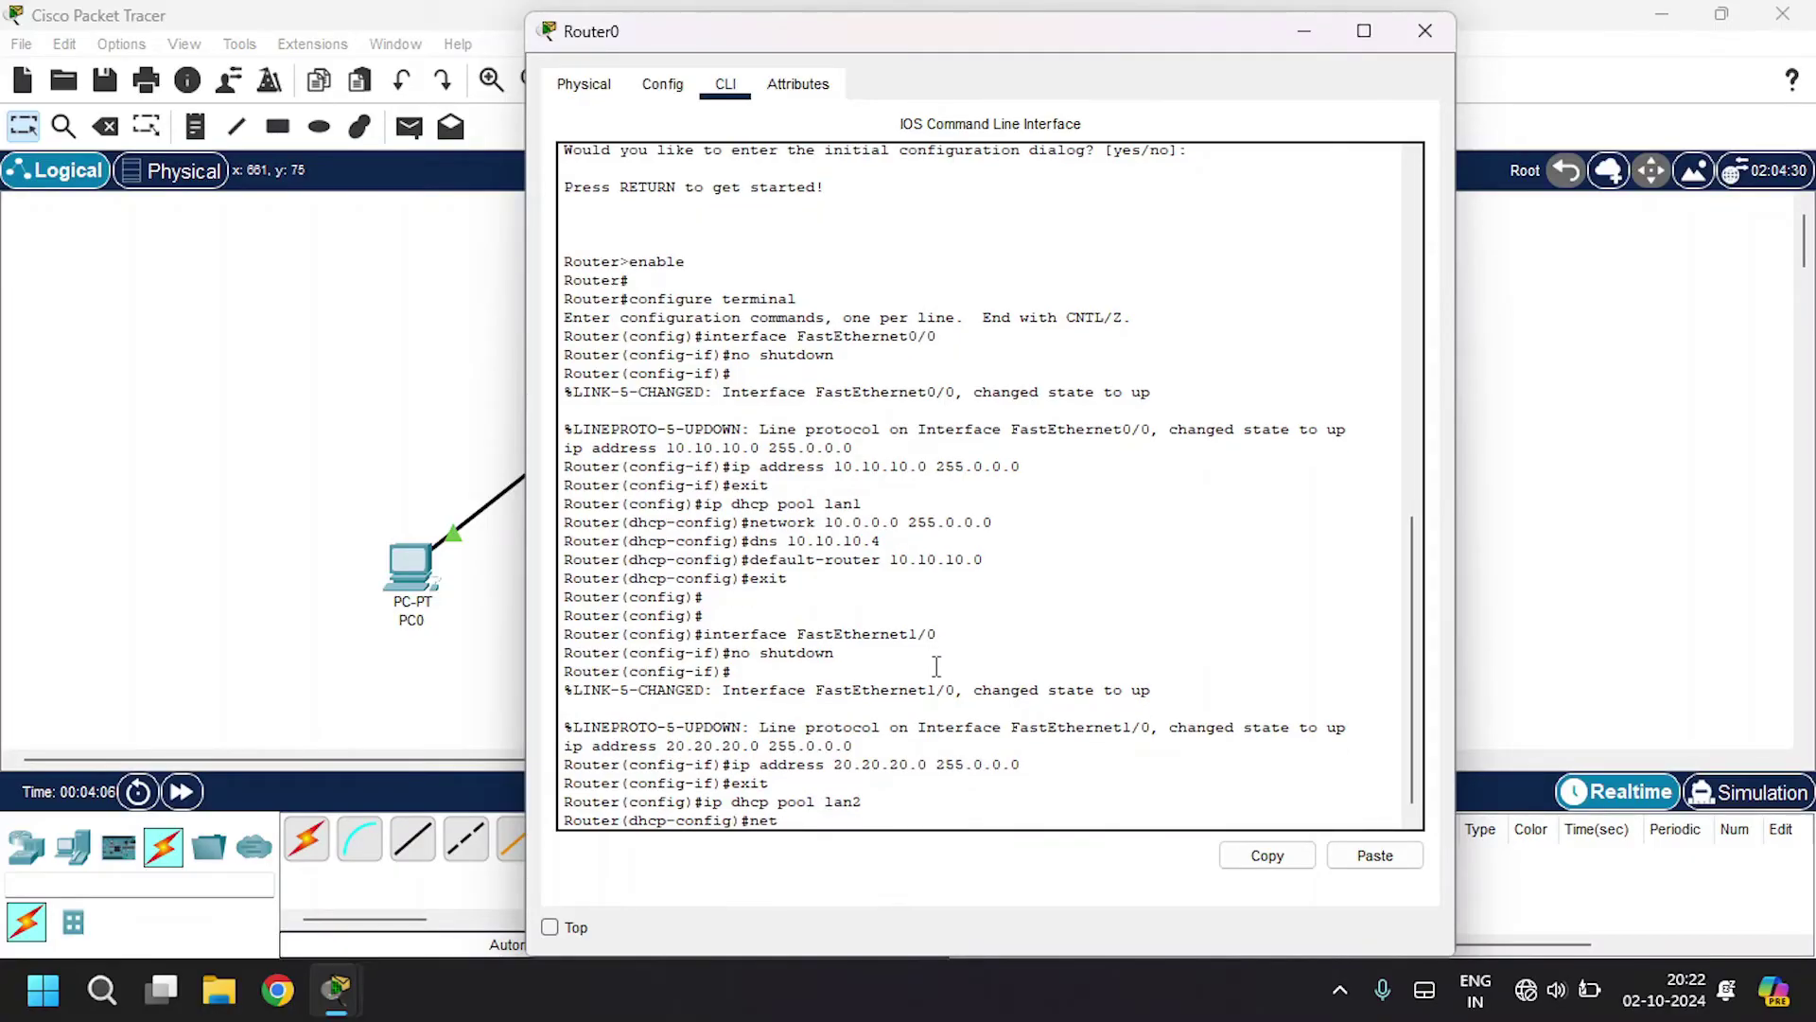
{"action": "type", "text": "work 2"}
{"action": "type", "text": "0.0.0.0"}
{"action": "type", "text": " 255.0.0.0"}
{"action": "key", "text": "Return"}
Give lan2 DNS 20.20.20.4 and default router 20.20.20.0, then exit the pool
{"action": "type", "text": "dn"}
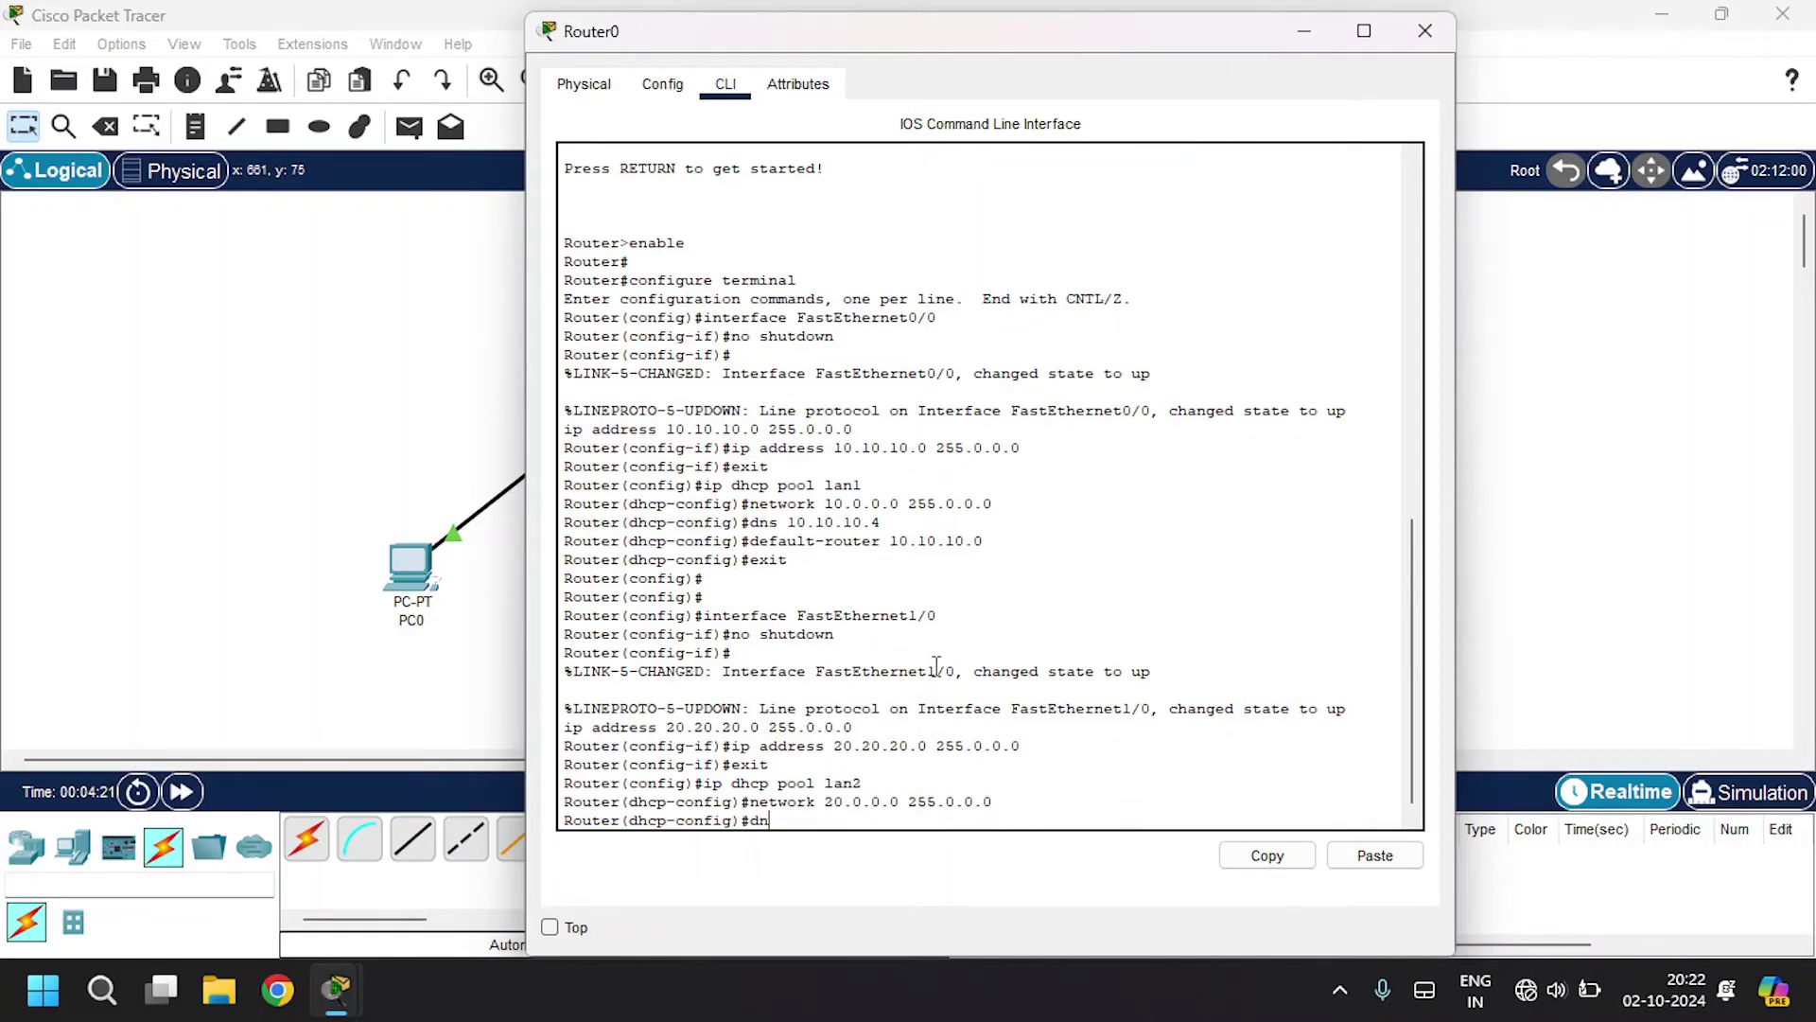
{"action": "type", "text": "s 20.20.20."}
{"action": "type", "text": "4"}
{"action": "key", "text": "Return"}
{"action": "type", "text": "dhcp-config)#d"}
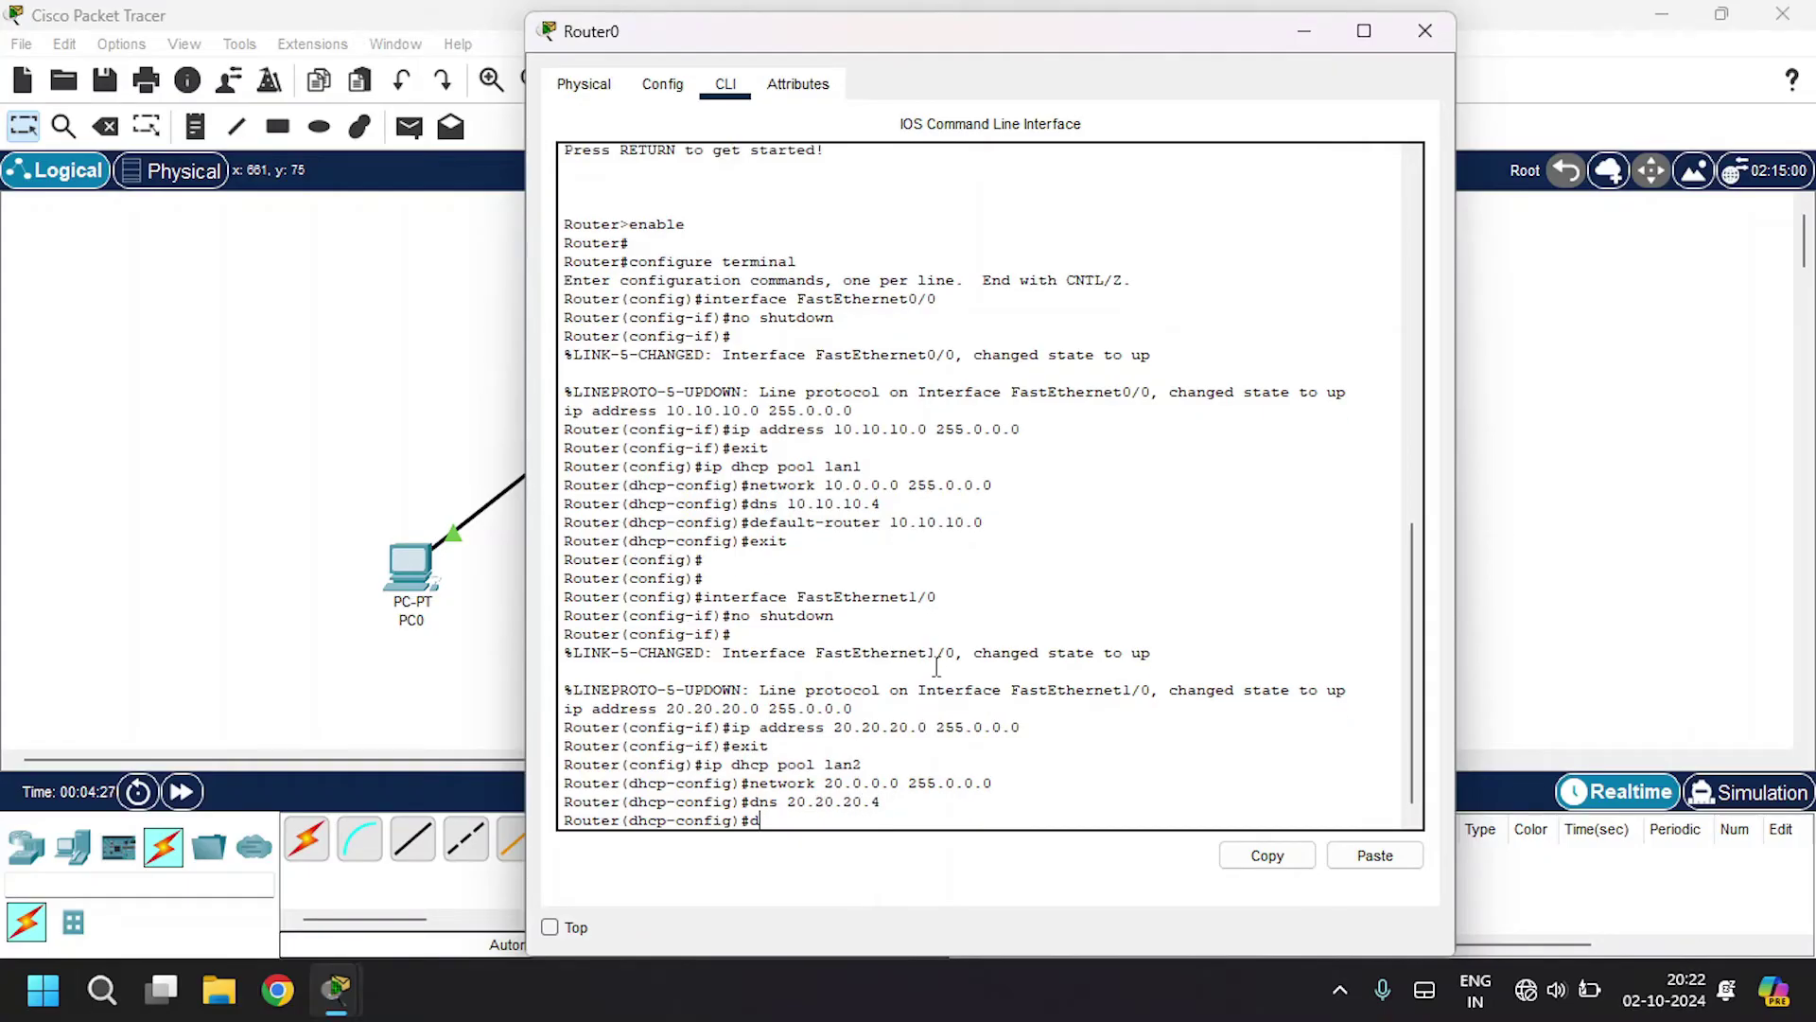
{"action": "type", "text": "efault-r"}
{"action": "type", "text": "out"}
{"action": "key", "text": "BackSpace"}
{"action": "key", "text": "BackSpace"}
{"action": "key", "text": "BackSpace"}
{"action": "type", "text": "-router 20."}
{"action": "type", "text": "20.20.0"}
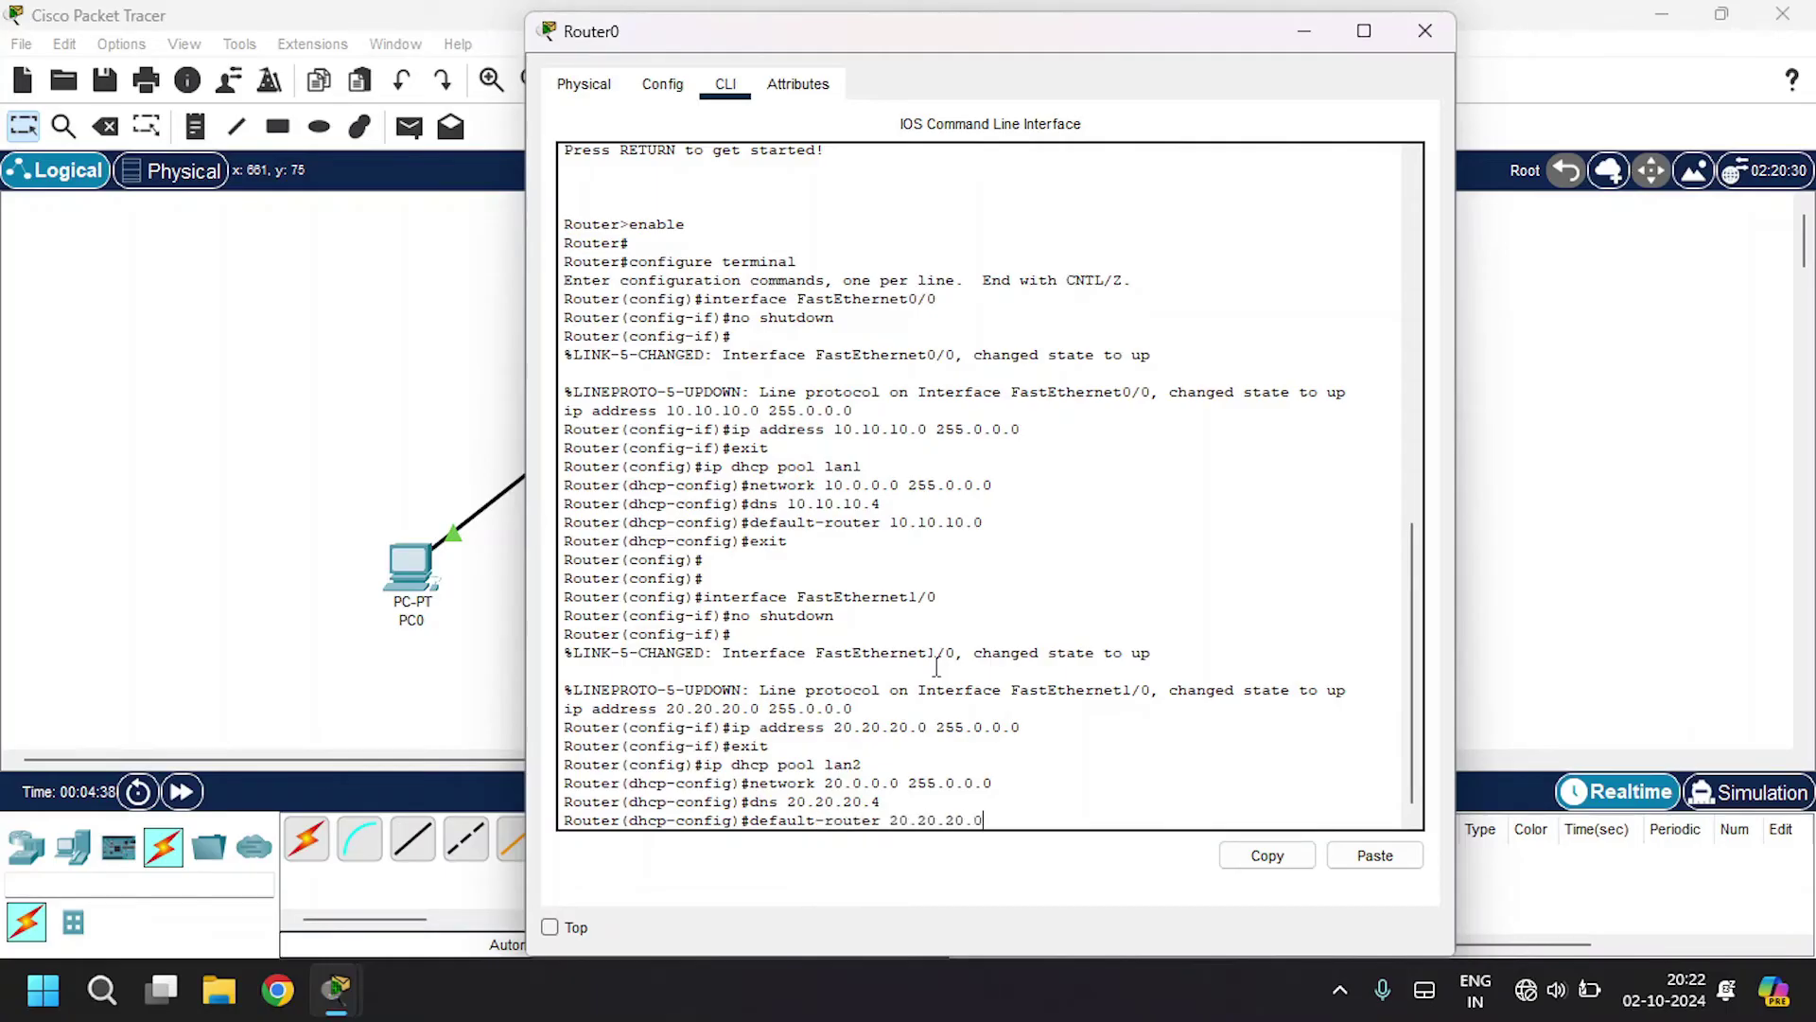
{"action": "key", "text": "Return"}
{"action": "type", "text": "eixt"}
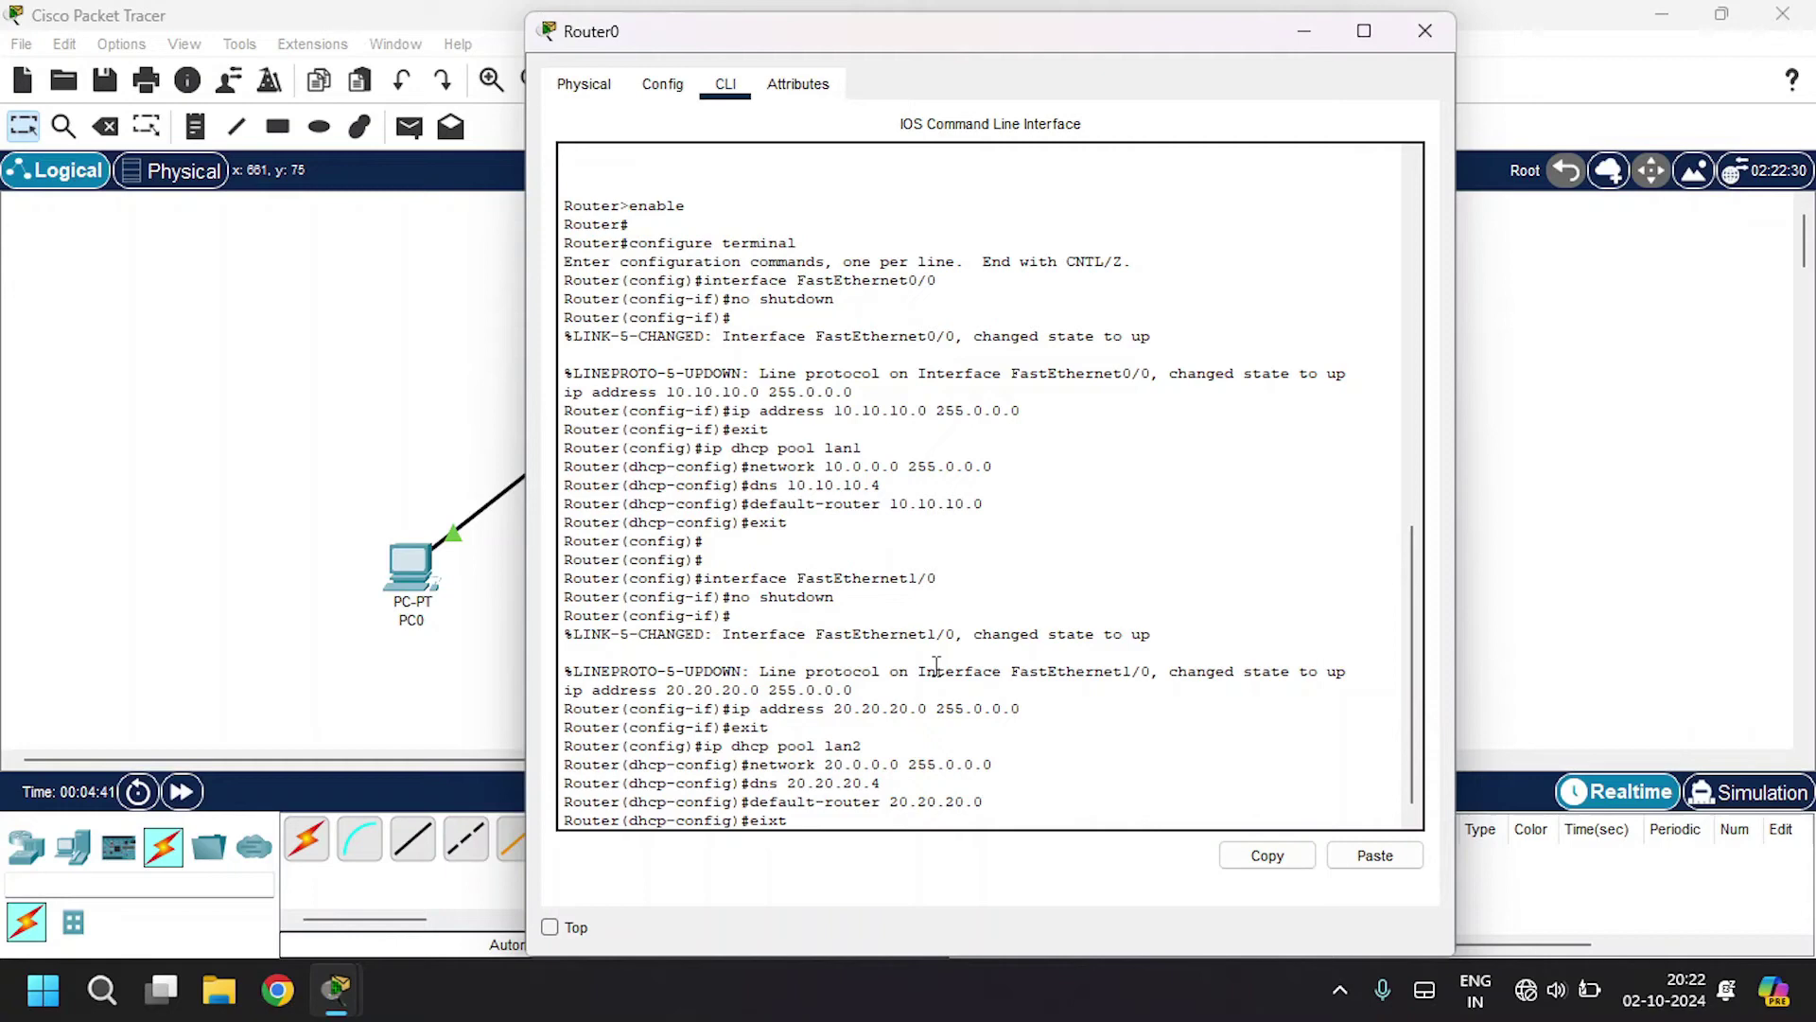
{"action": "key", "text": "BackSpace"}
{"action": "key", "text": "BackSpace"}
{"action": "key", "text": "BackSpace"}
{"action": "type", "text": "xit"}
{"action": "key", "text": "Return"}
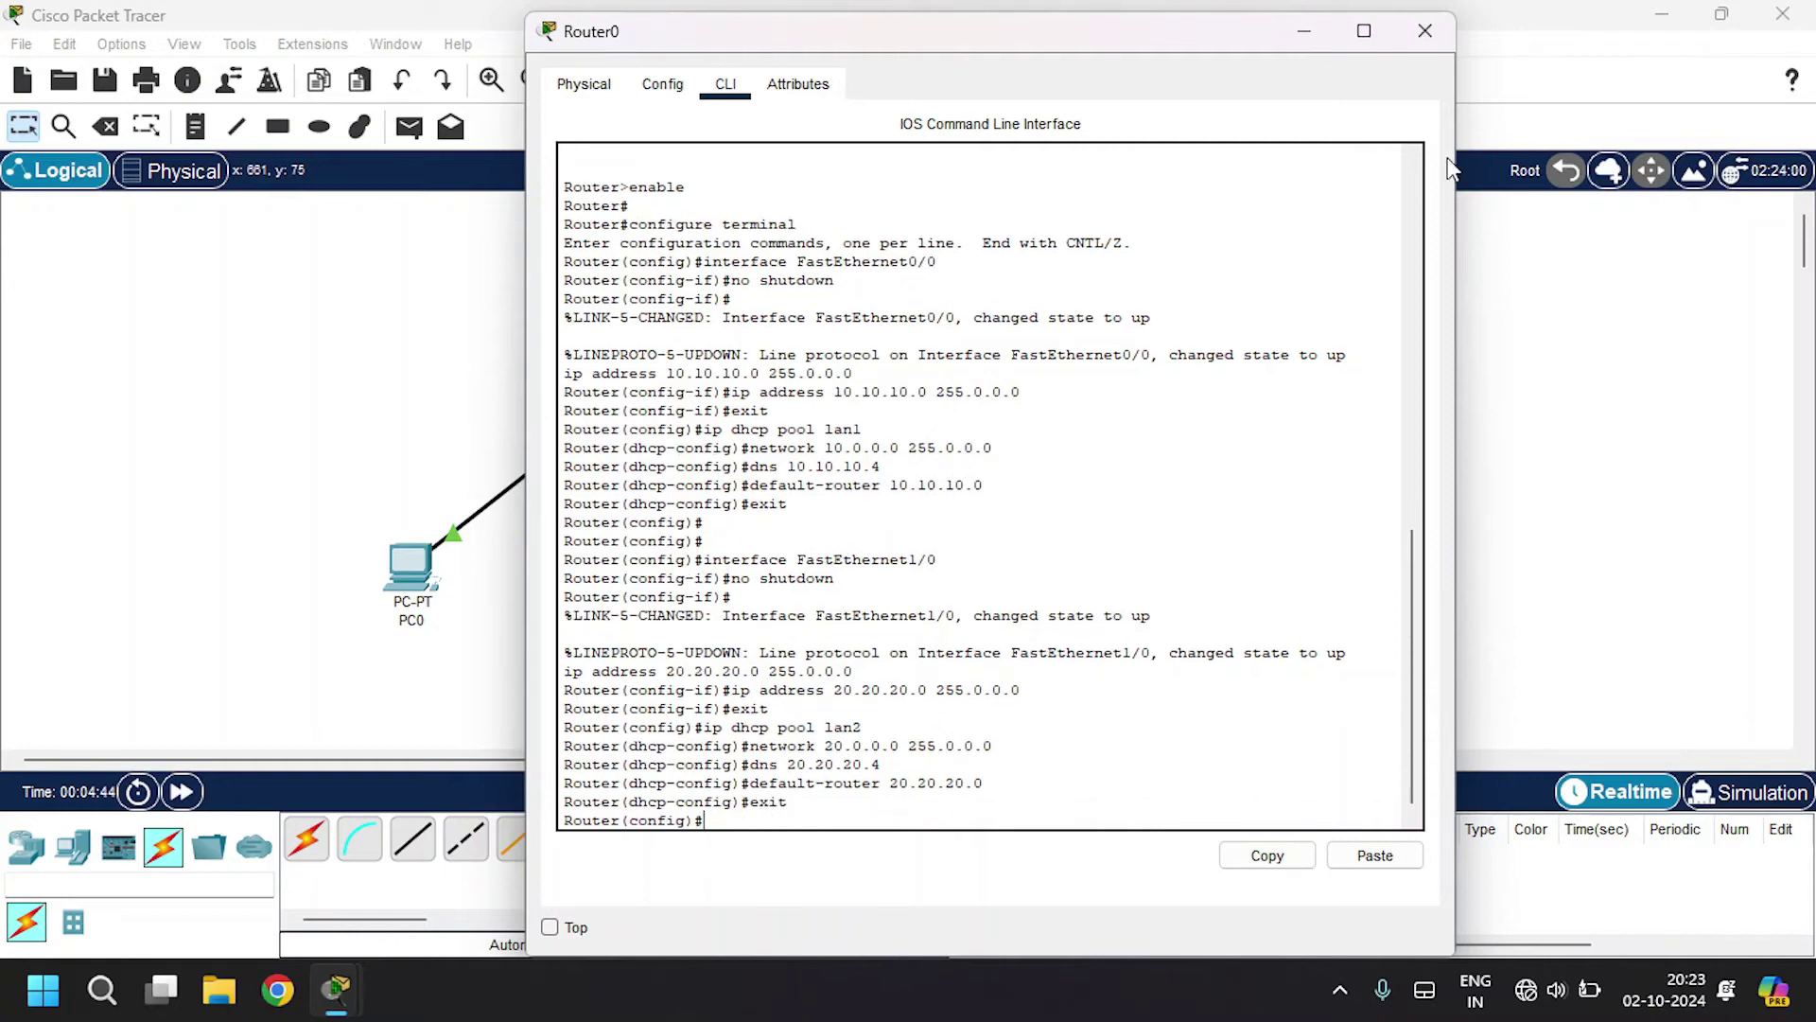
Set PC0's IP configuration to DHCP, receiving 10.0.0.1
{"action": "left_click", "coordinate": [1428, 31]}
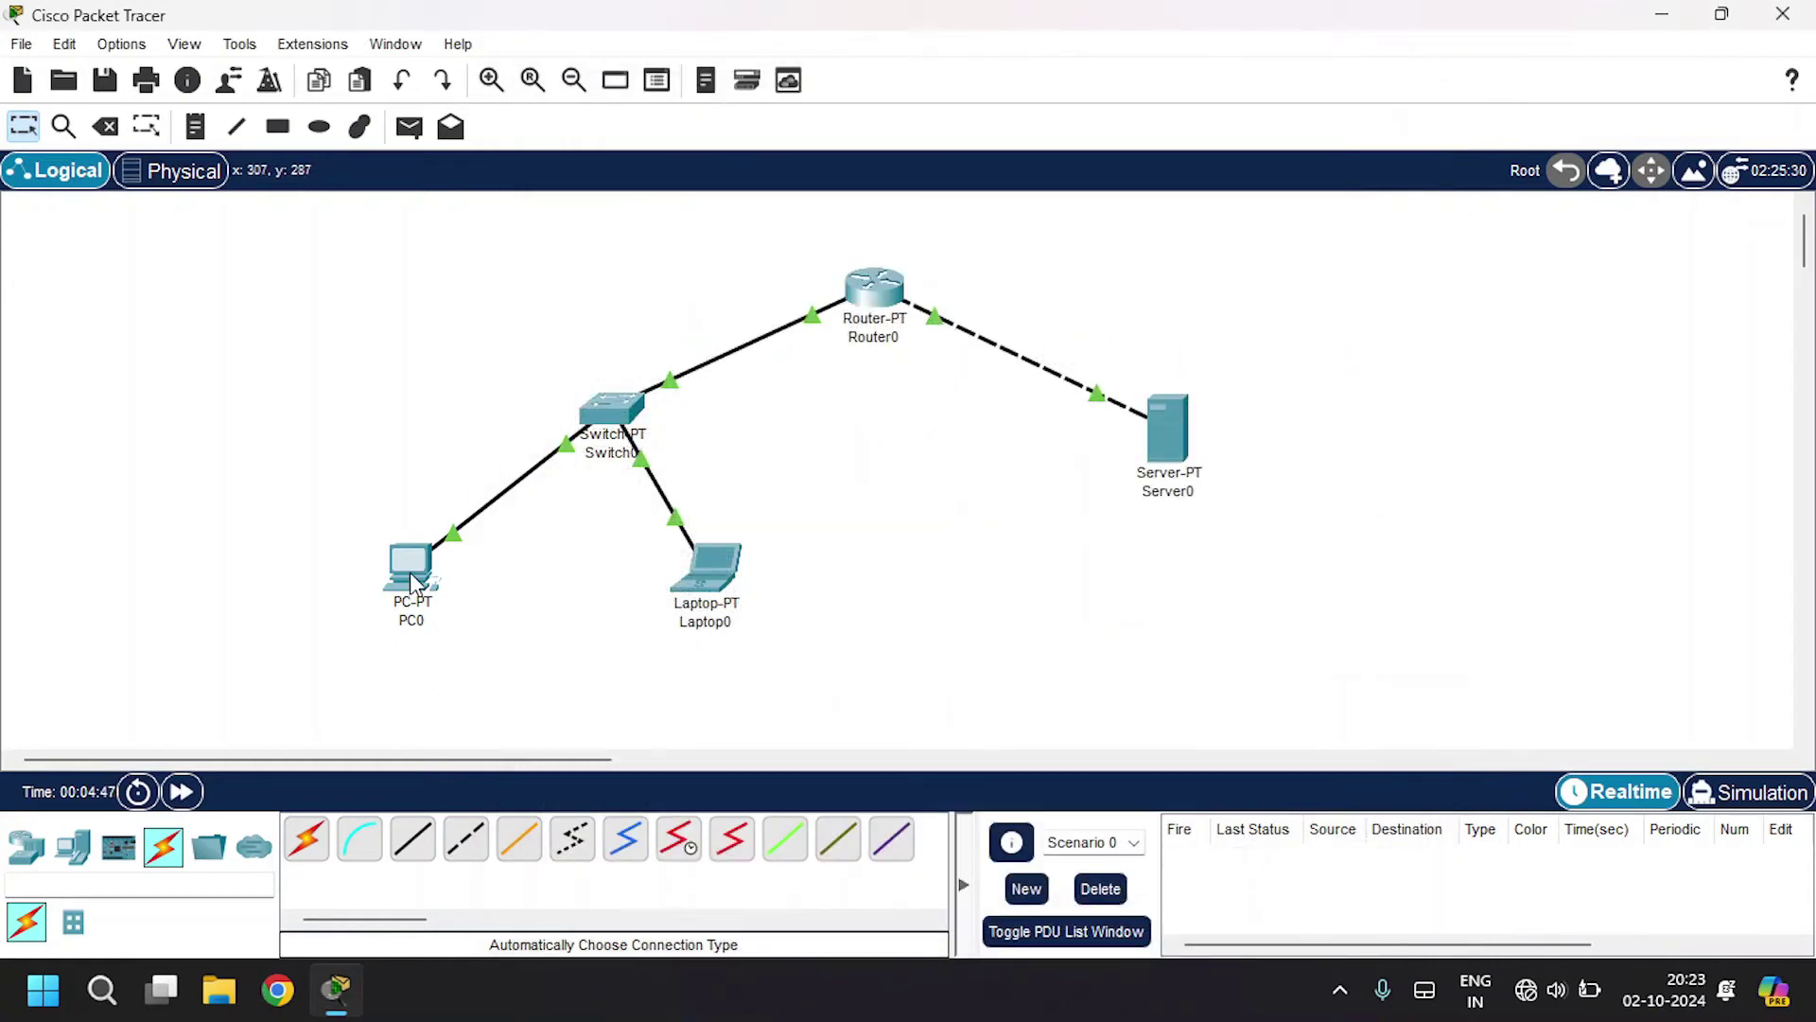
{"action": "left_click", "coordinate": [412, 570]}
{"action": "left_click", "coordinate": [741, 85]}
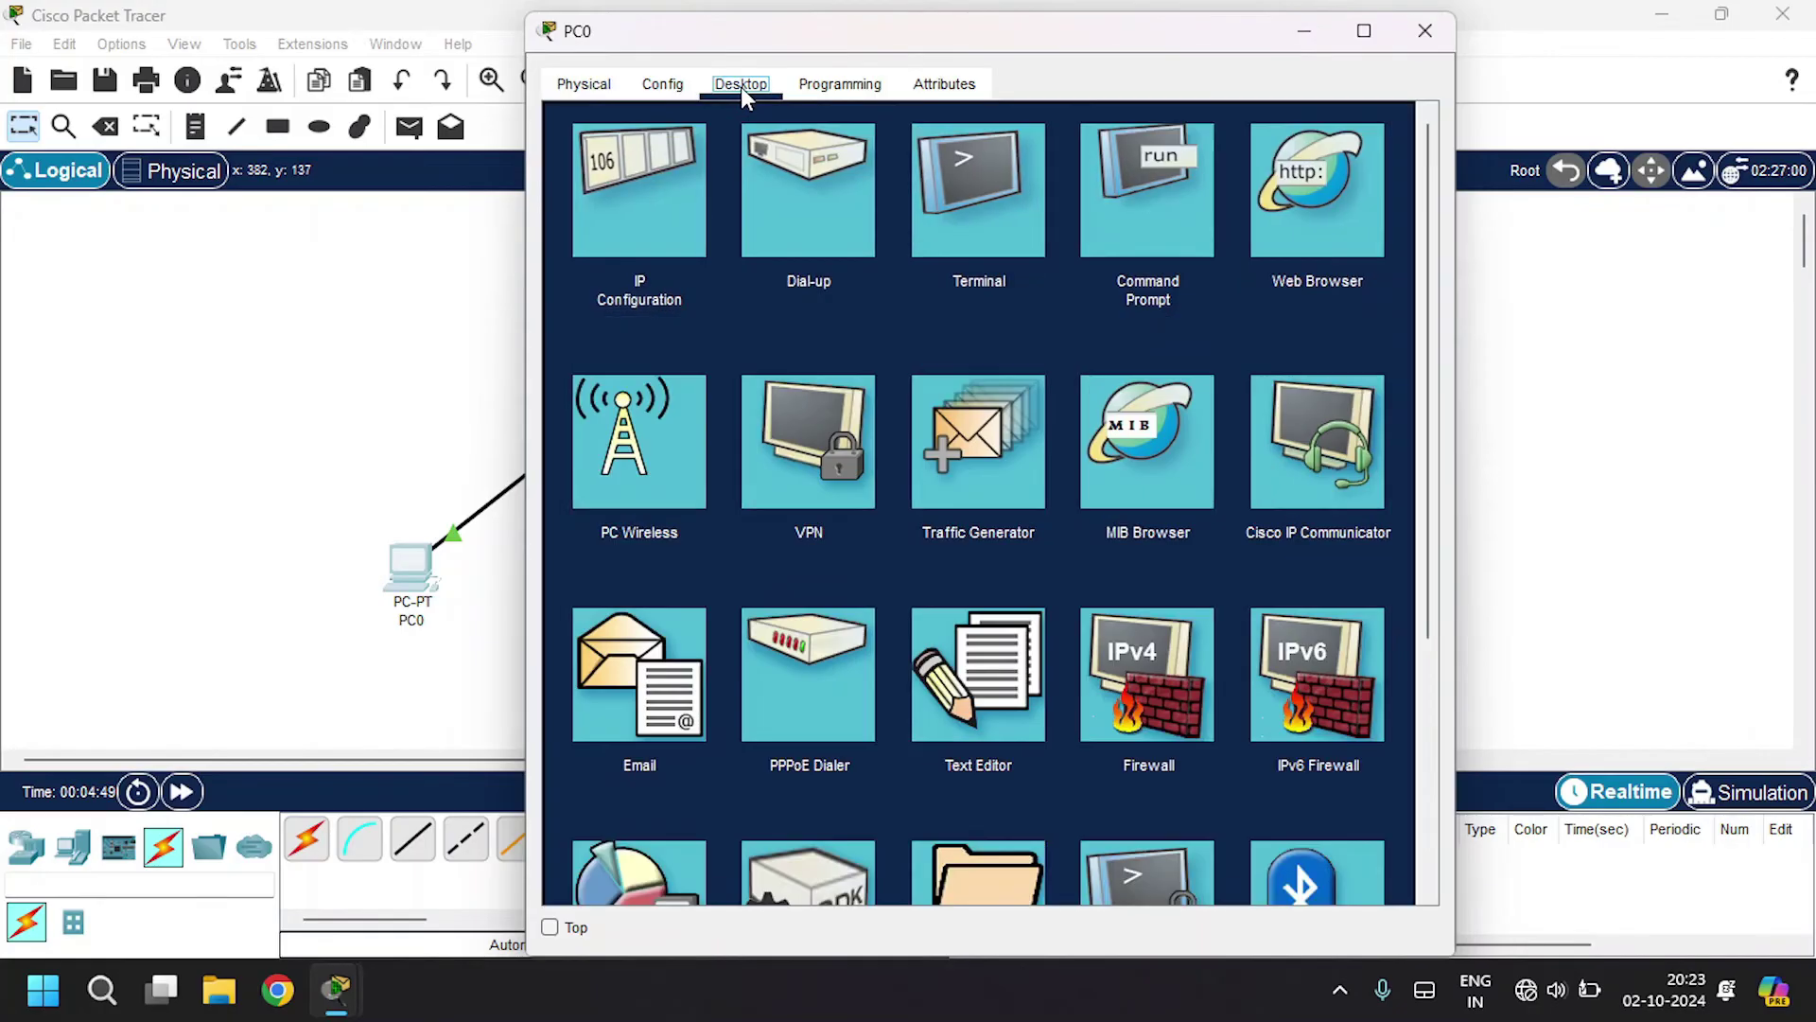
{"action": "left_click", "coordinate": [628, 223]}
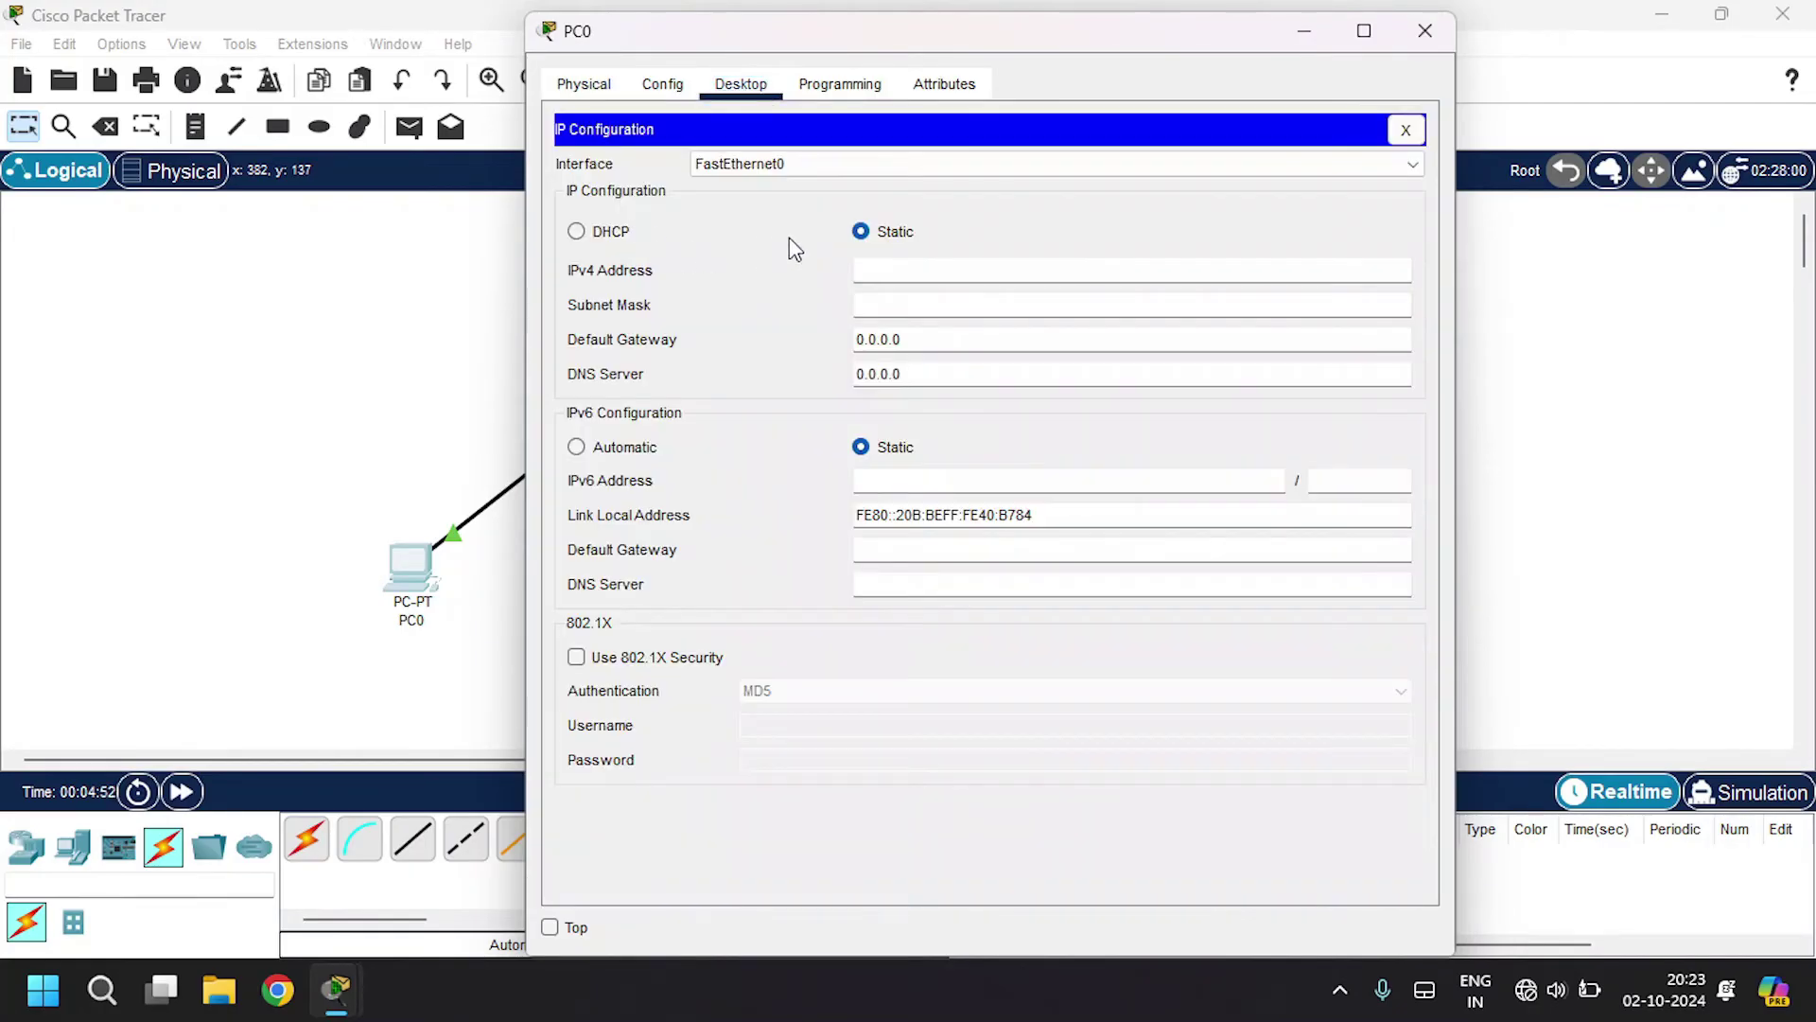
{"action": "left_click", "coordinate": [605, 232]}
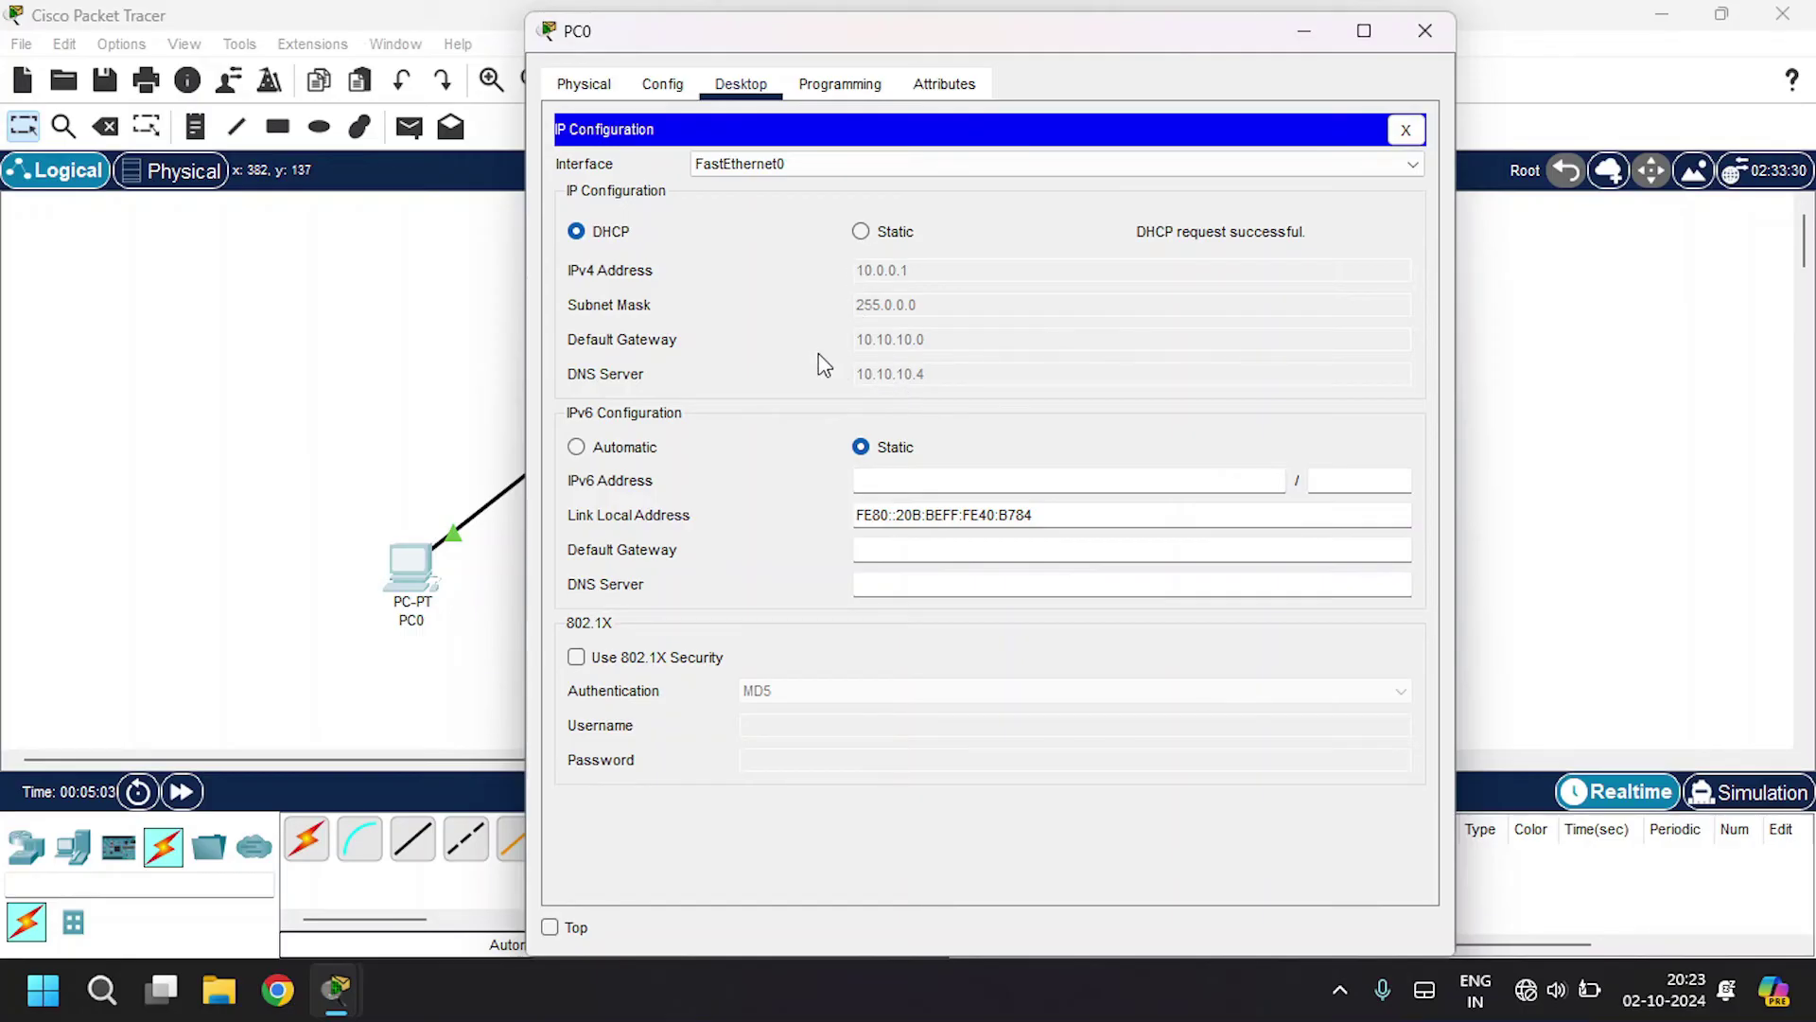
{"action": "left_click", "coordinate": [1425, 31]}
Set Laptop0's IP configuration to DHCP, receiving 10.0.0.2
{"action": "left_click", "coordinate": [704, 567]}
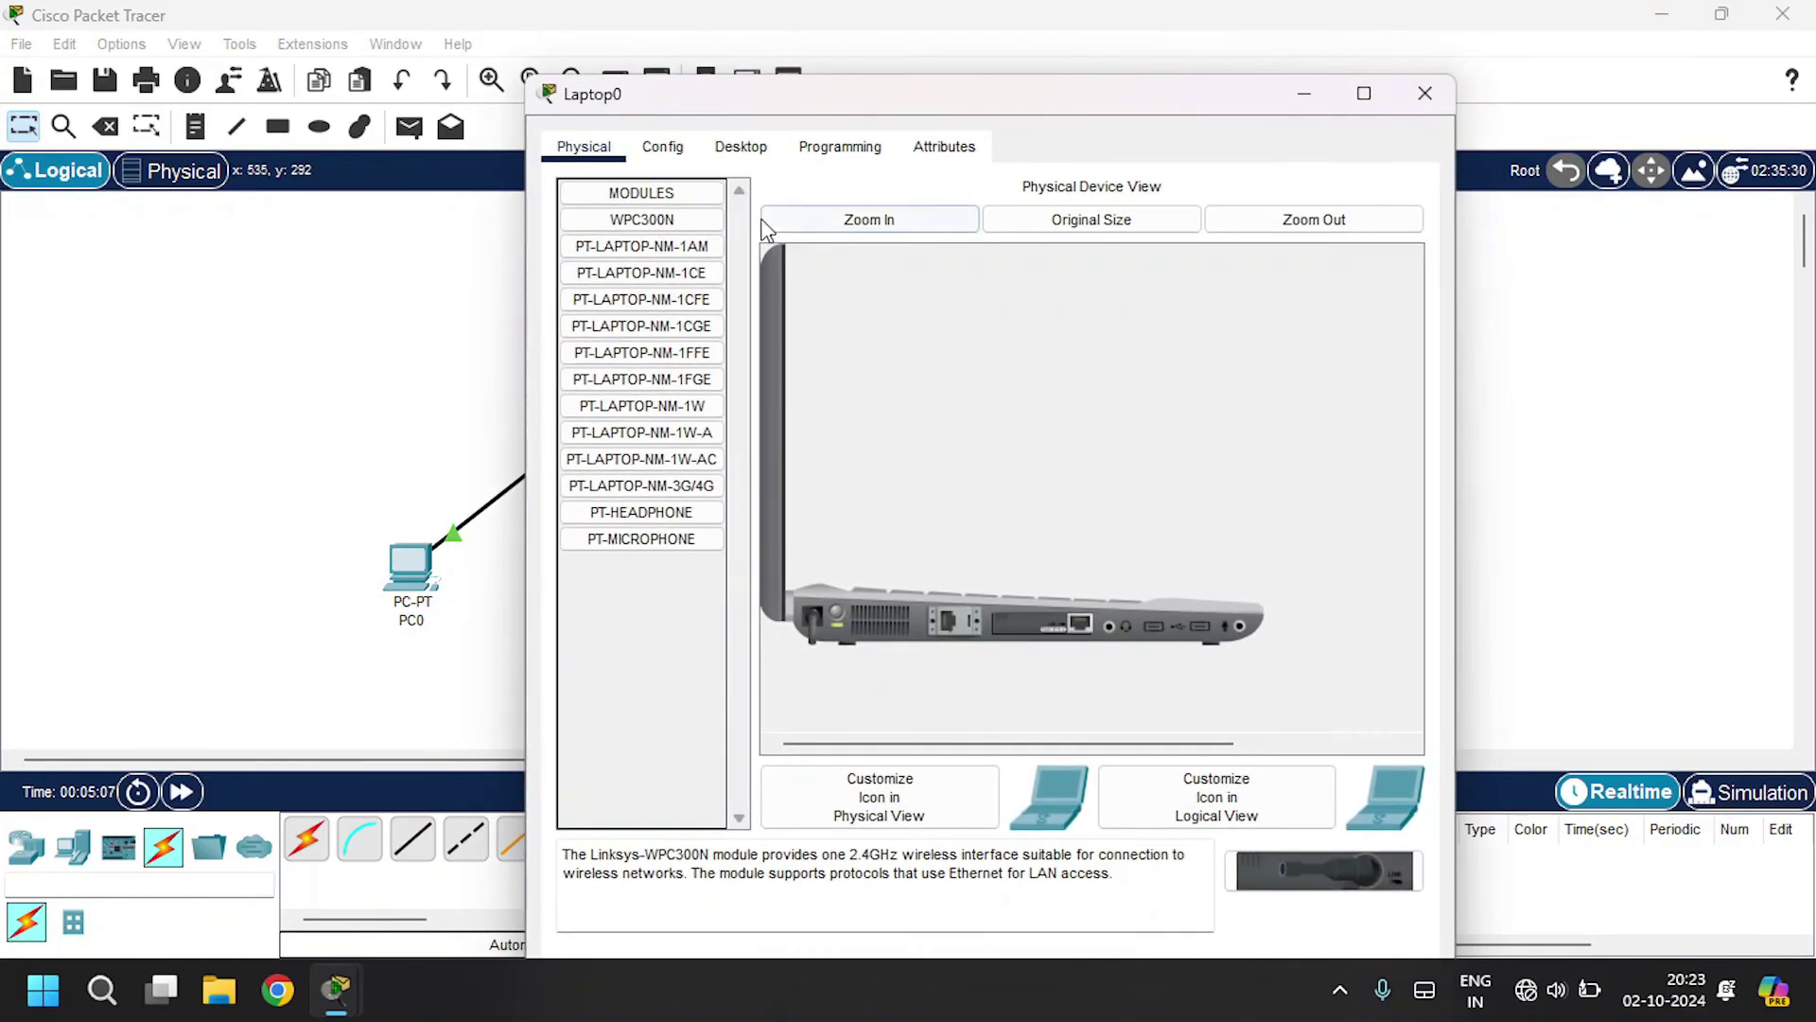
{"action": "left_click", "coordinate": [741, 147]}
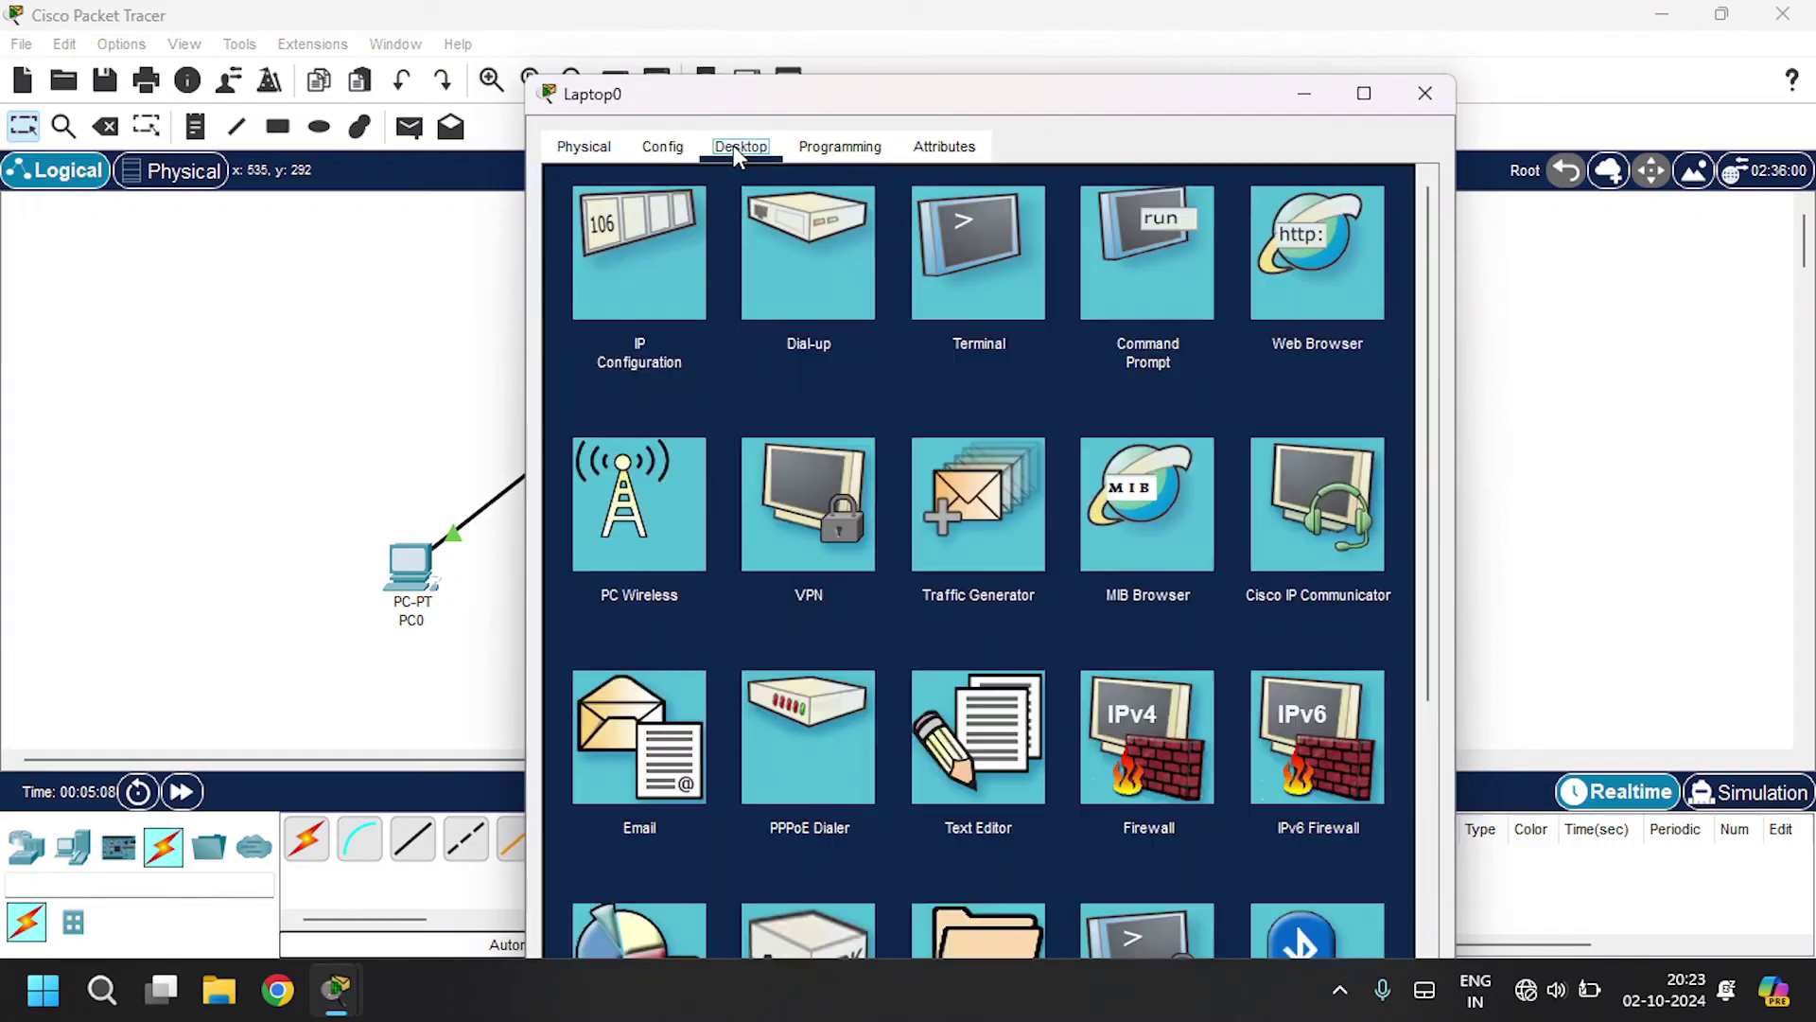
{"action": "left_click", "coordinate": [627, 262]}
{"action": "left_click", "coordinate": [602, 299]}
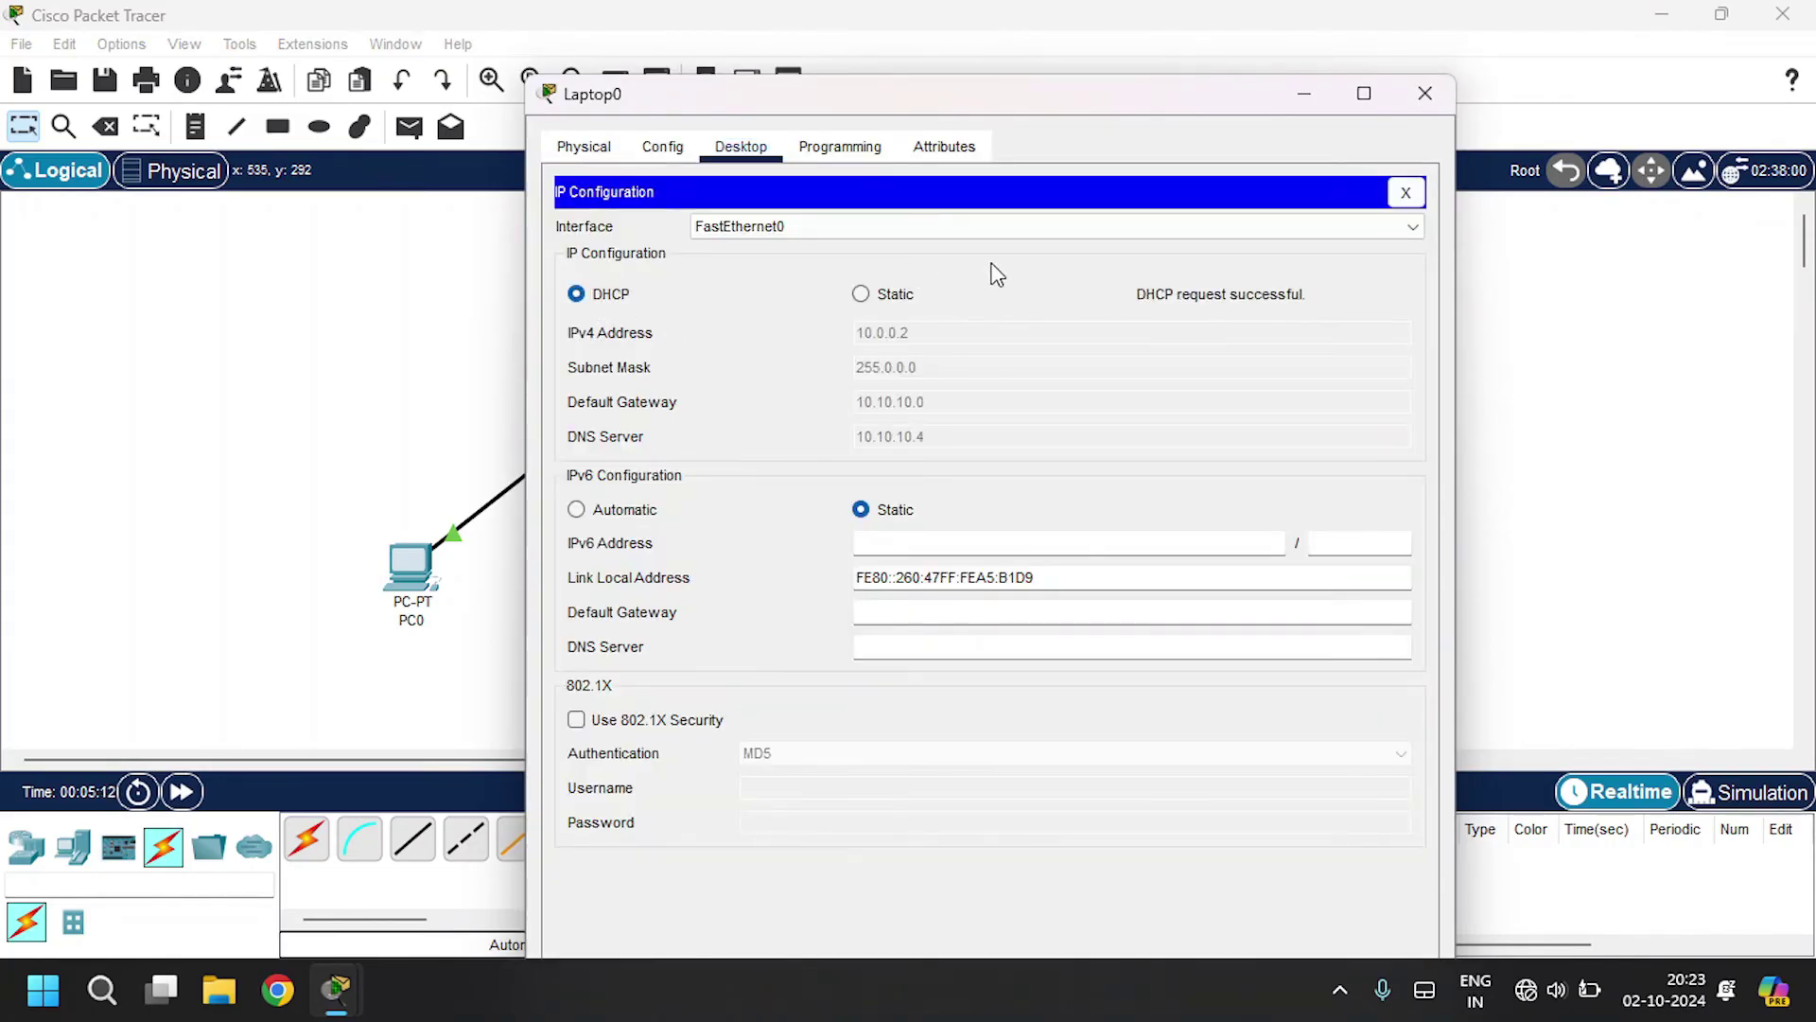
Switch Server0's IP configuration to DHCP, receiving 20.0.0.1 with gateway 20.20.20.0
{"action": "left_click", "coordinate": [1428, 85]}
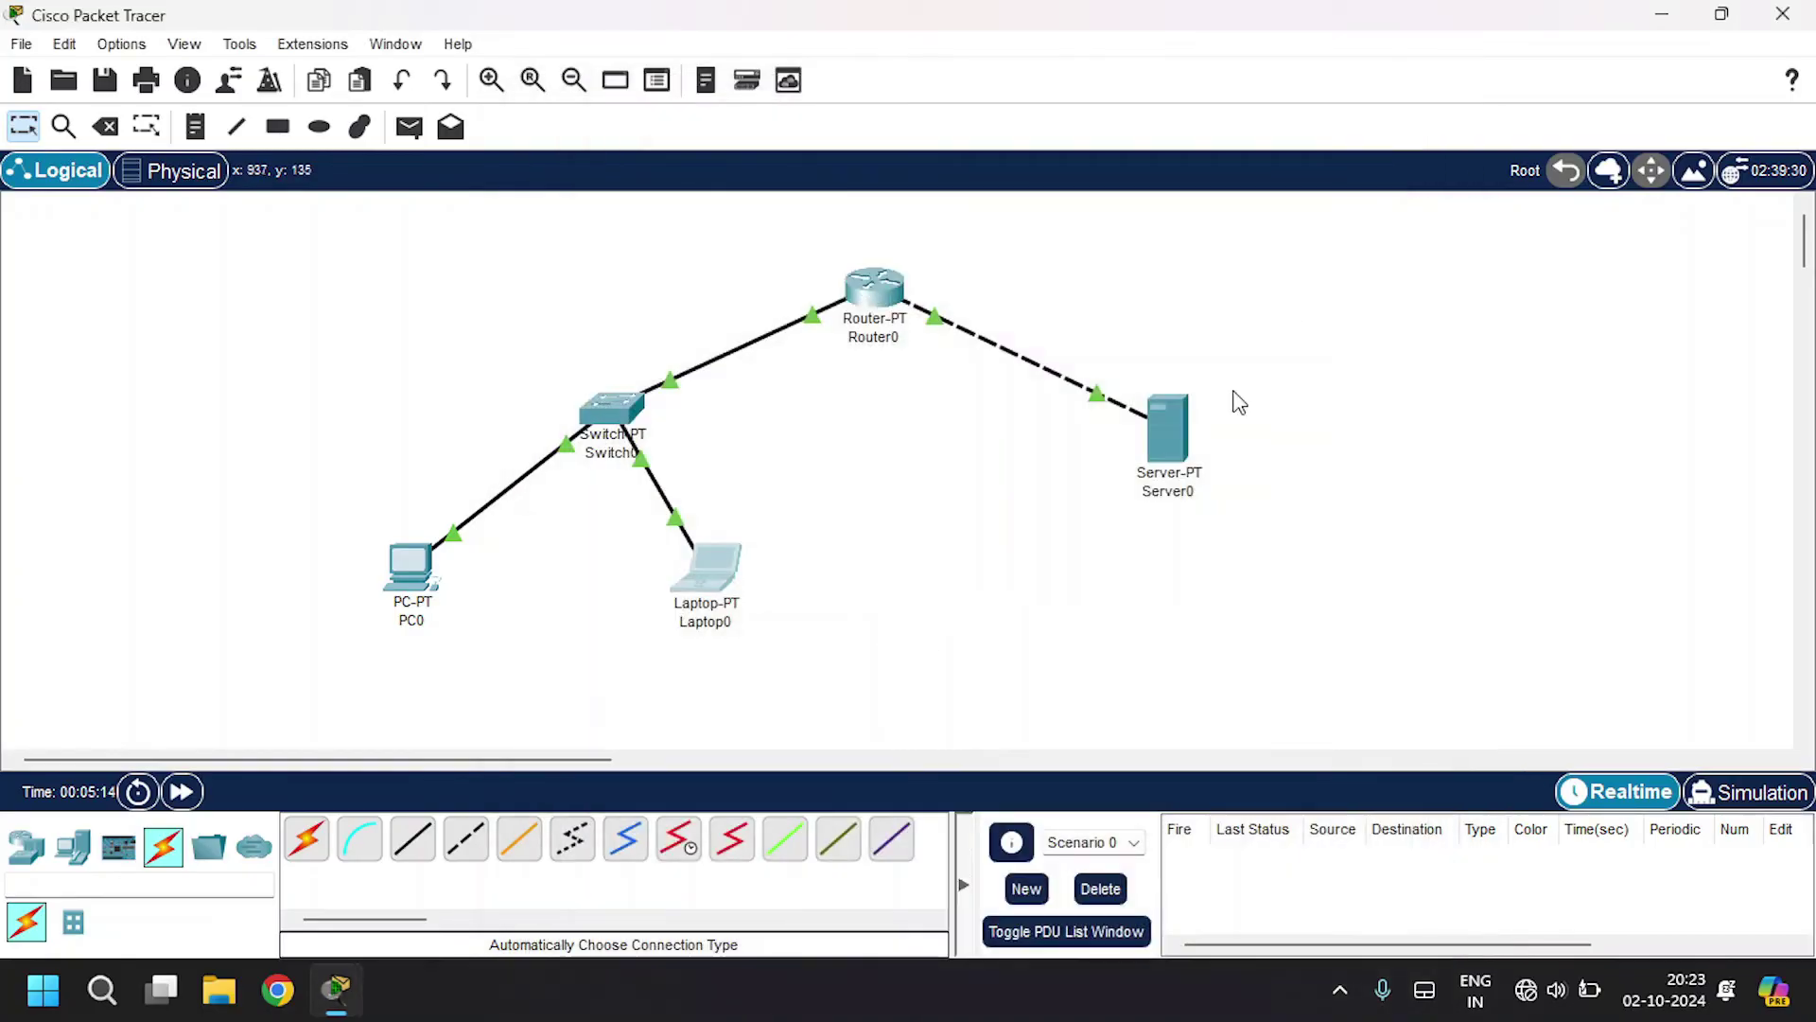
{"action": "left_click", "coordinate": [1173, 428]}
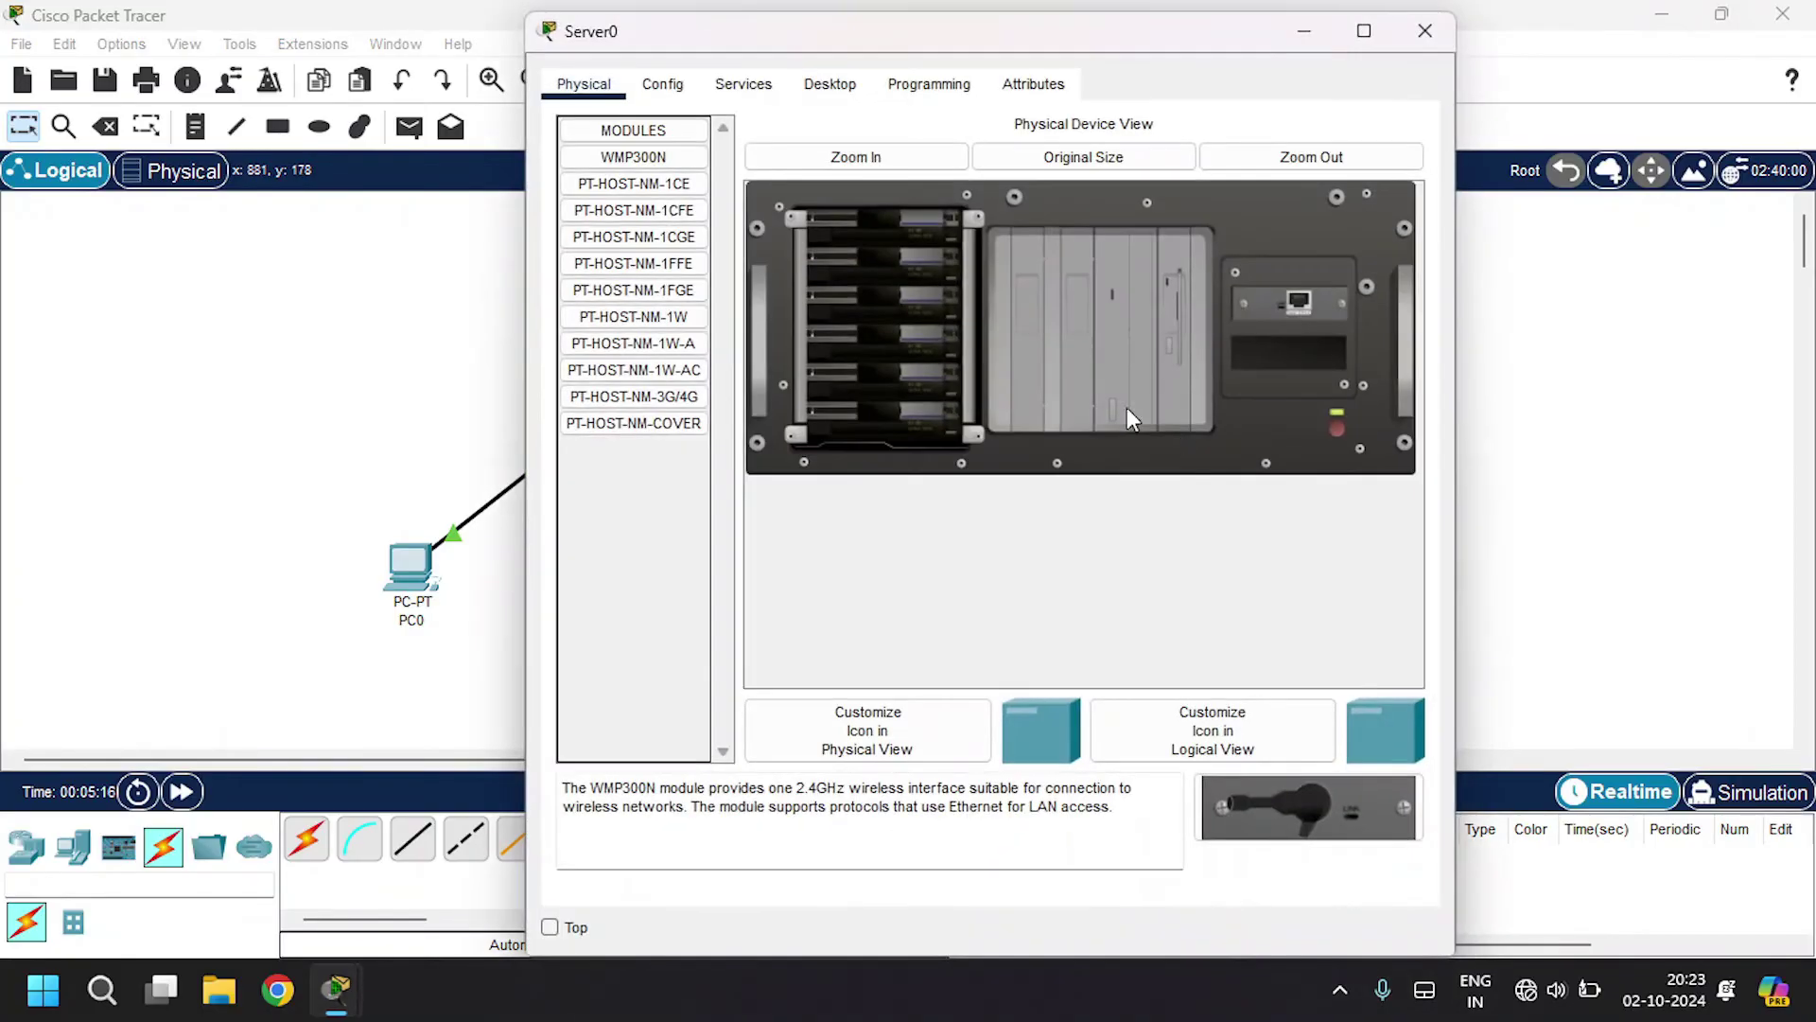
{"action": "left_click", "coordinate": [829, 86]}
{"action": "left_click", "coordinate": [617, 214]}
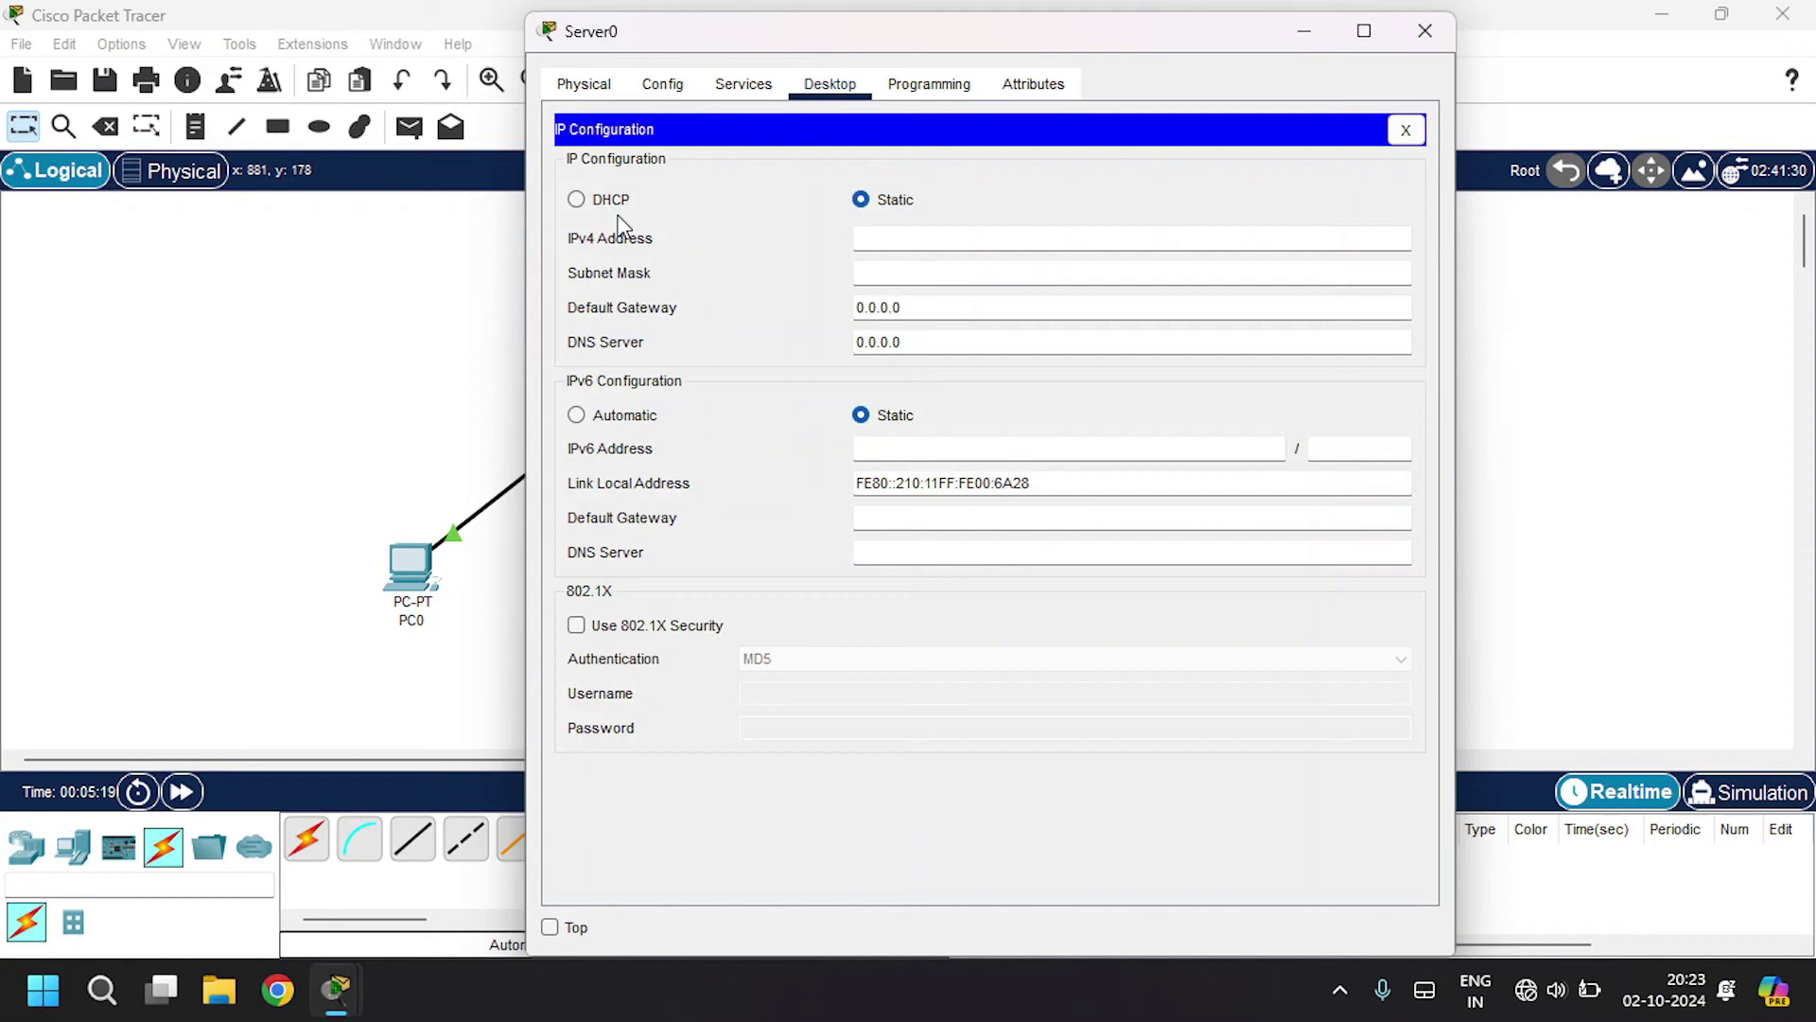
{"action": "left_click", "coordinate": [615, 200]}
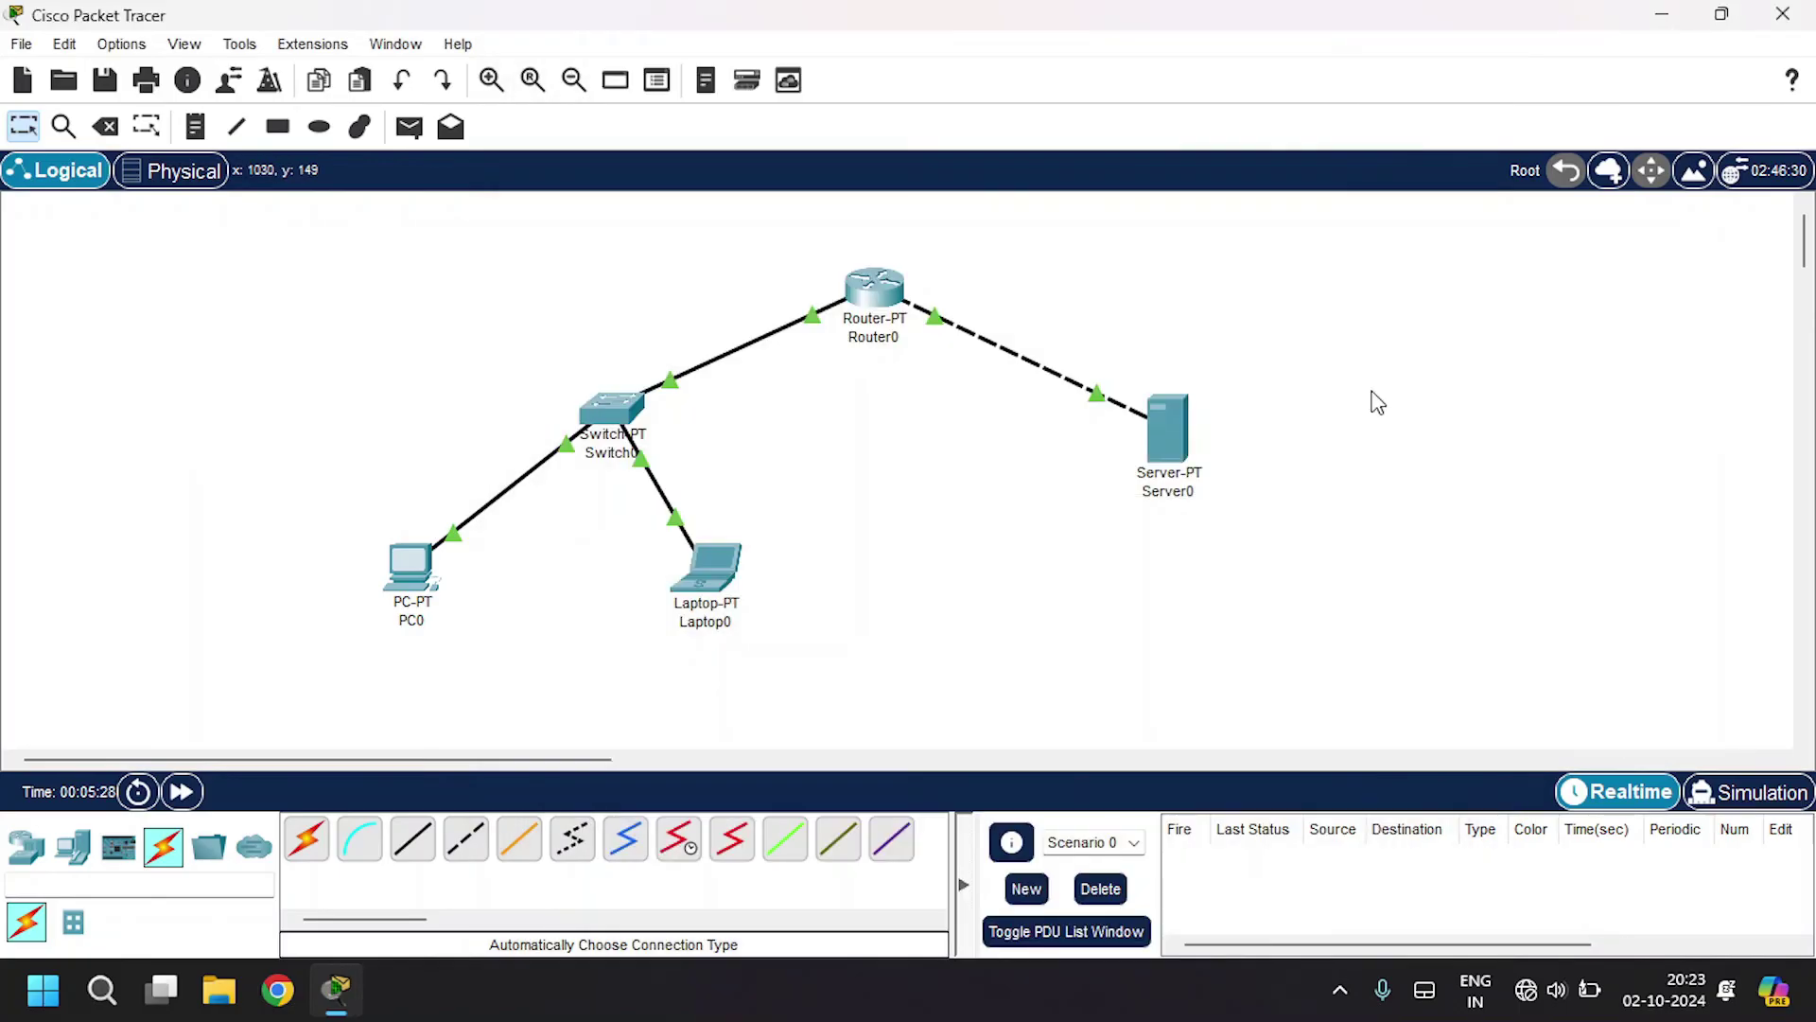
Send simple pings PC0→Laptop0 and PC0→Server0, then delete the results
{"action": "left_click", "coordinate": [410, 127]}
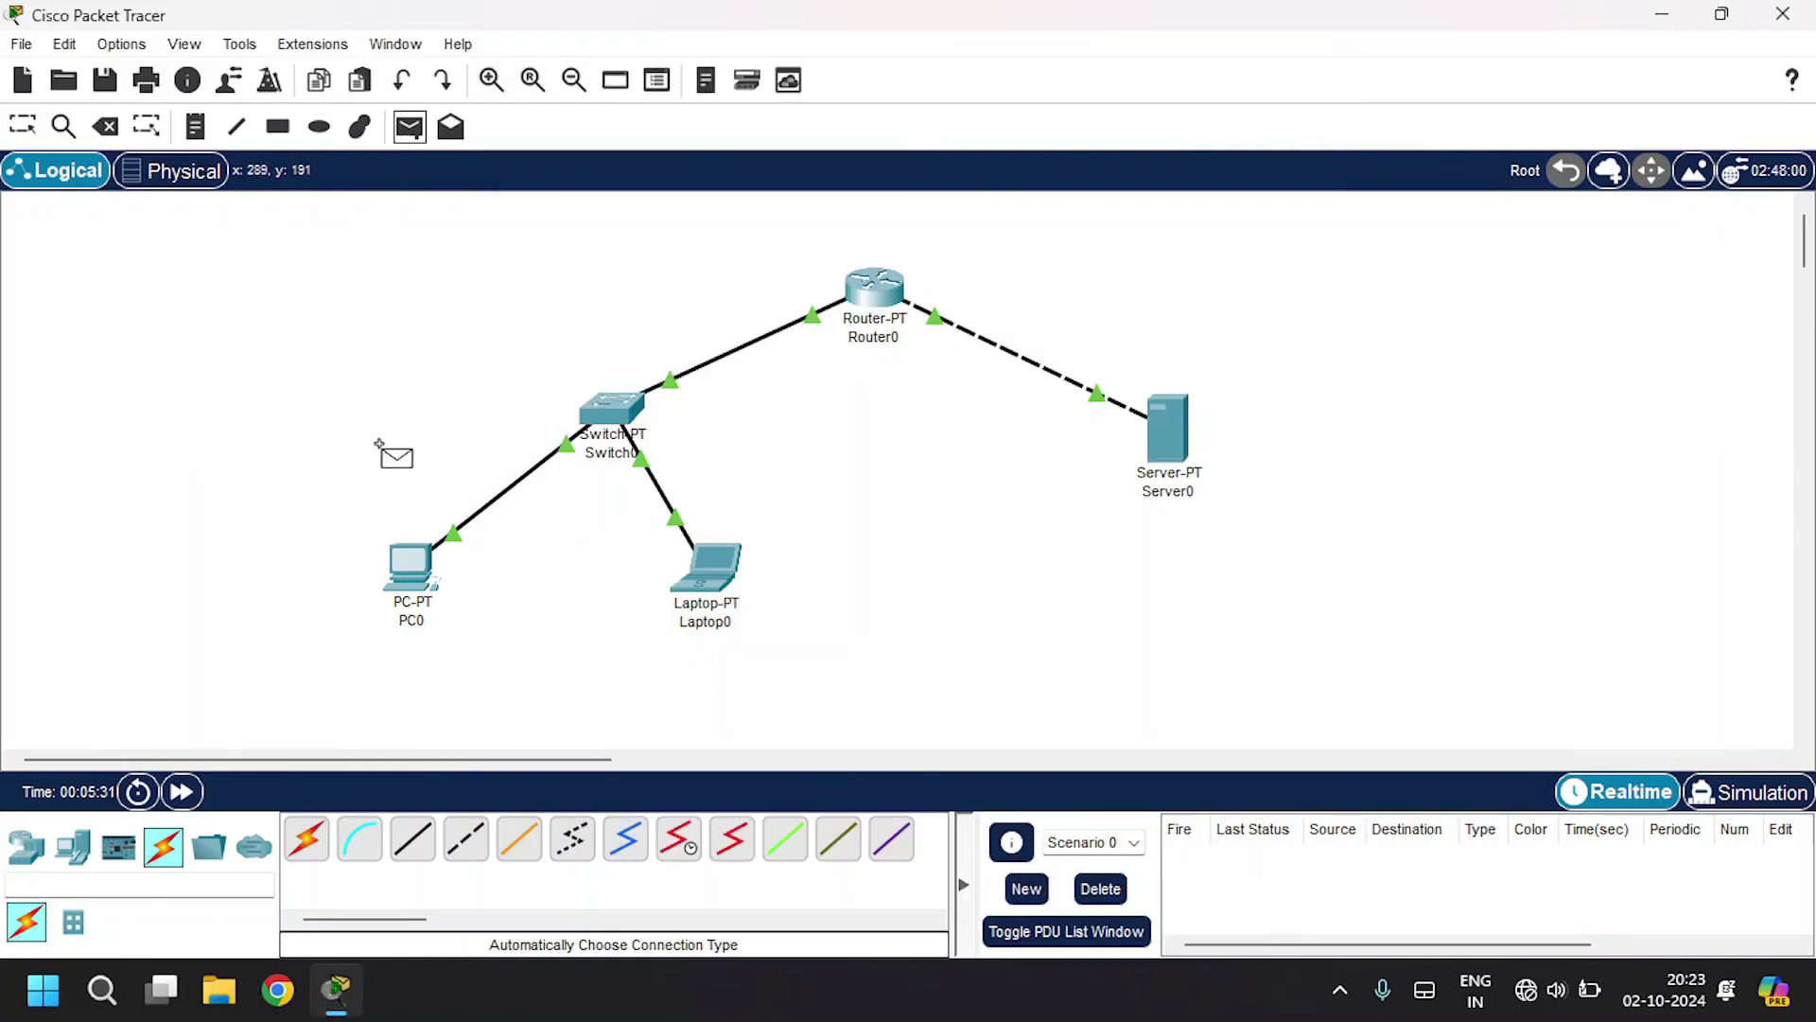
{"action": "left_click", "coordinate": [412, 568]}
{"action": "left_click", "coordinate": [725, 582]}
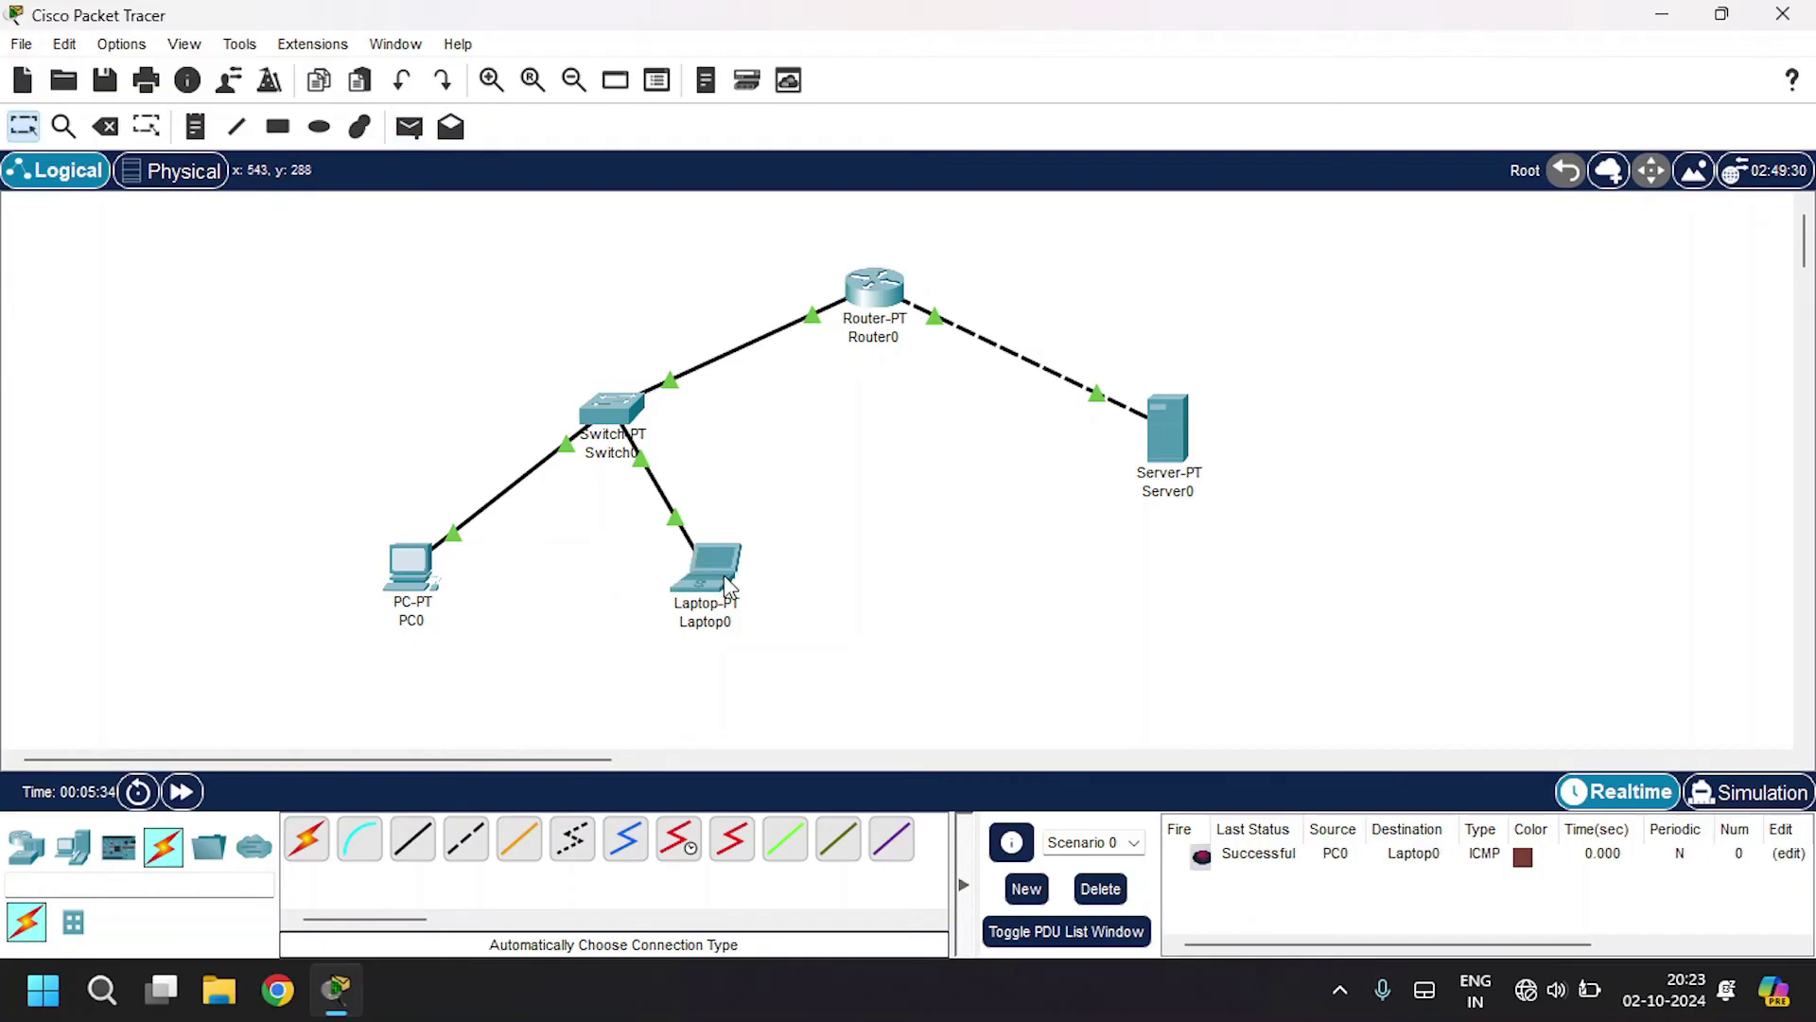
{"action": "left_click", "coordinate": [410, 127]}
{"action": "left_click", "coordinate": [415, 567]}
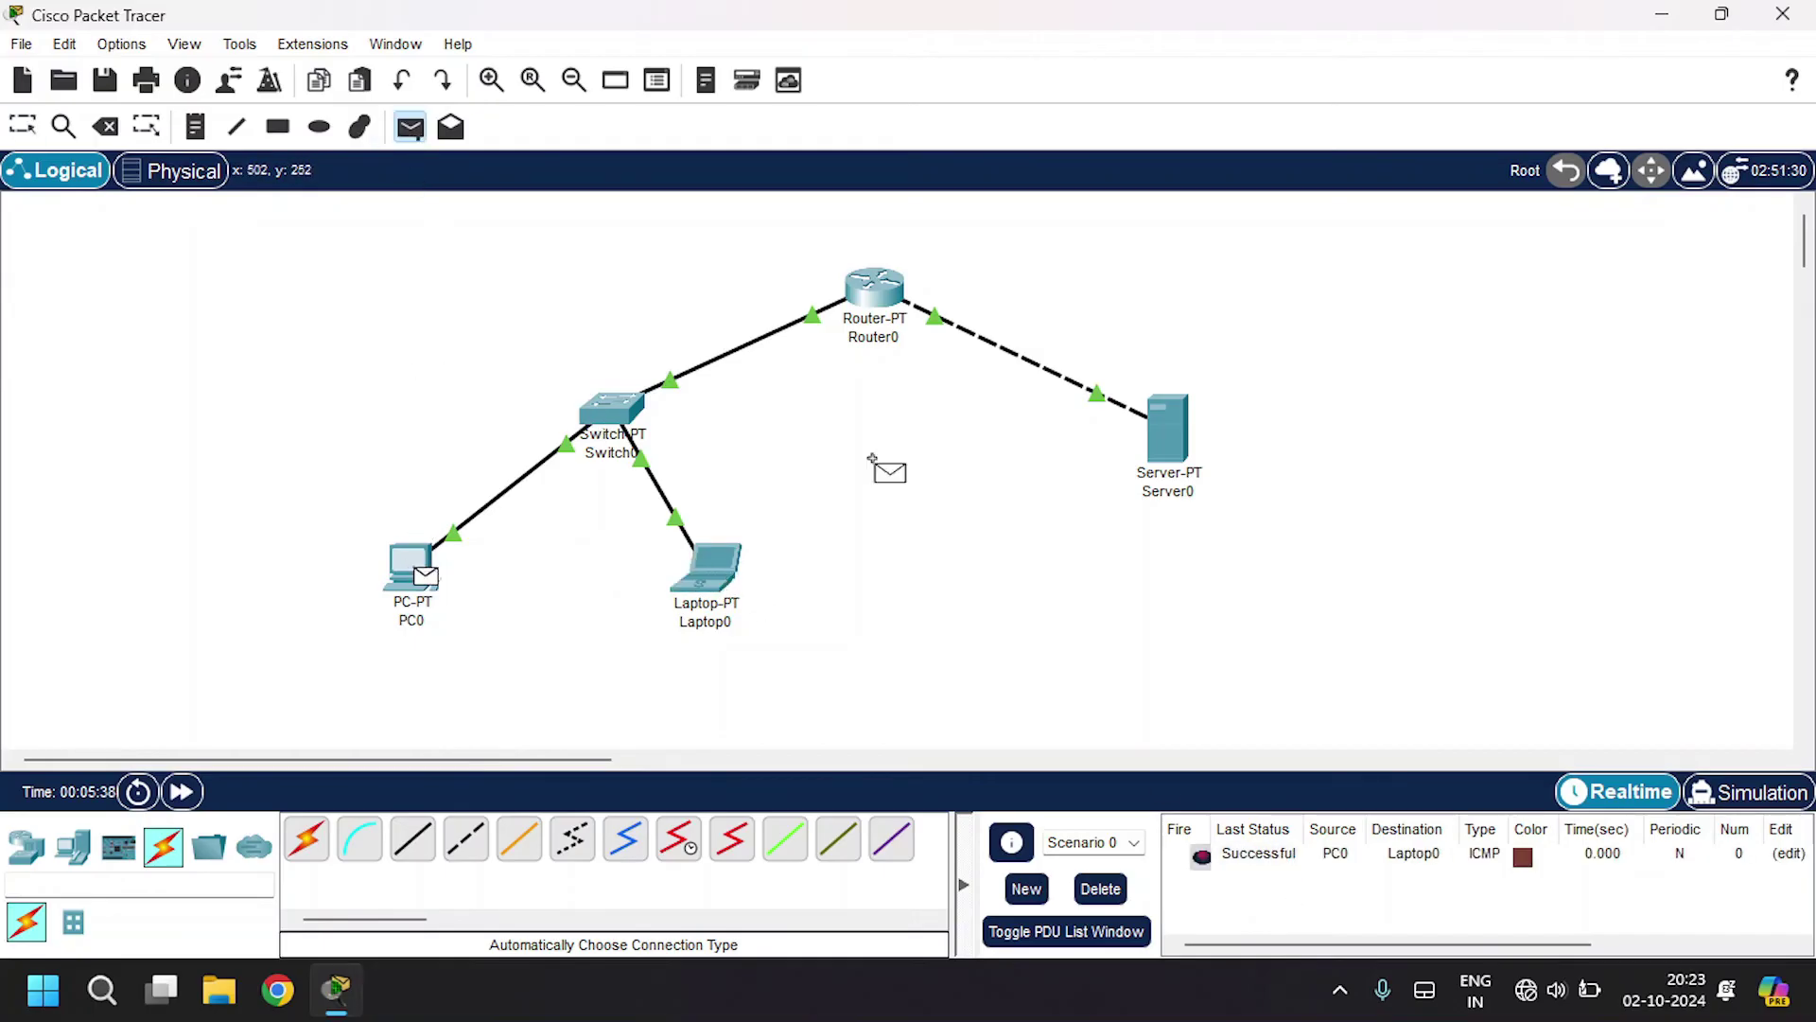
{"action": "left_click", "coordinate": [1173, 421]}
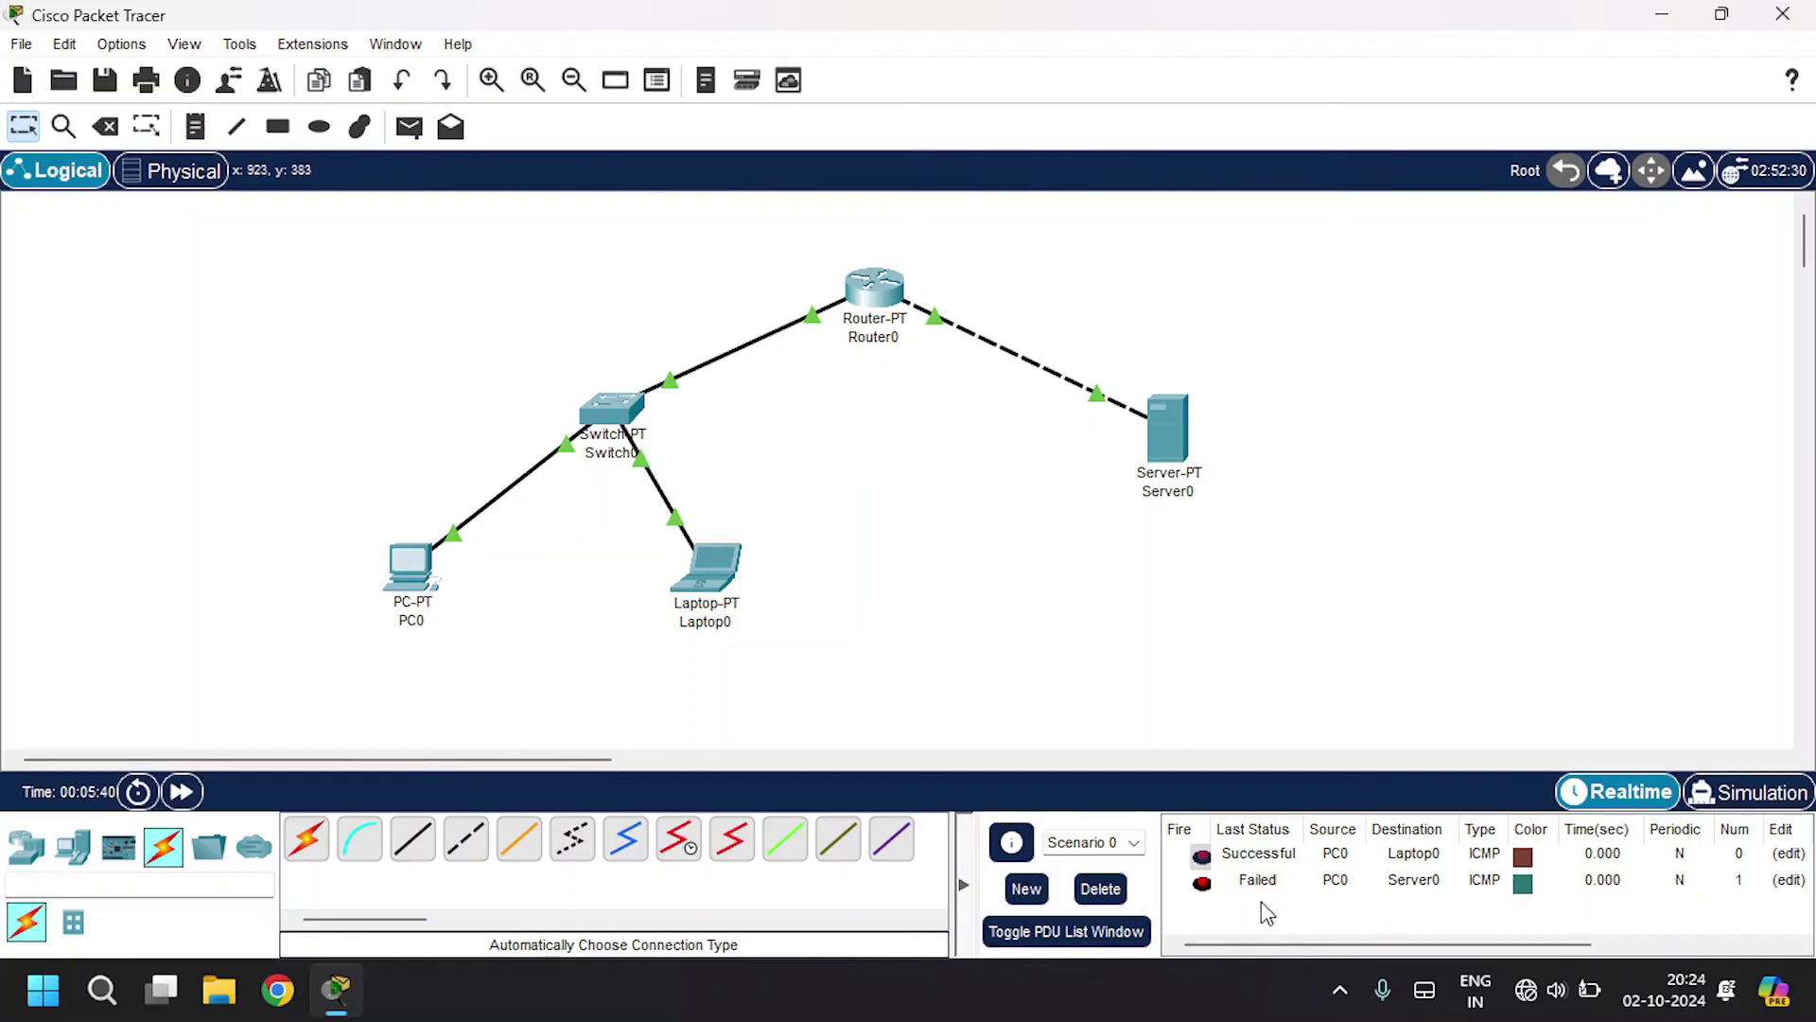
{"action": "left_click", "coordinate": [1111, 893]}
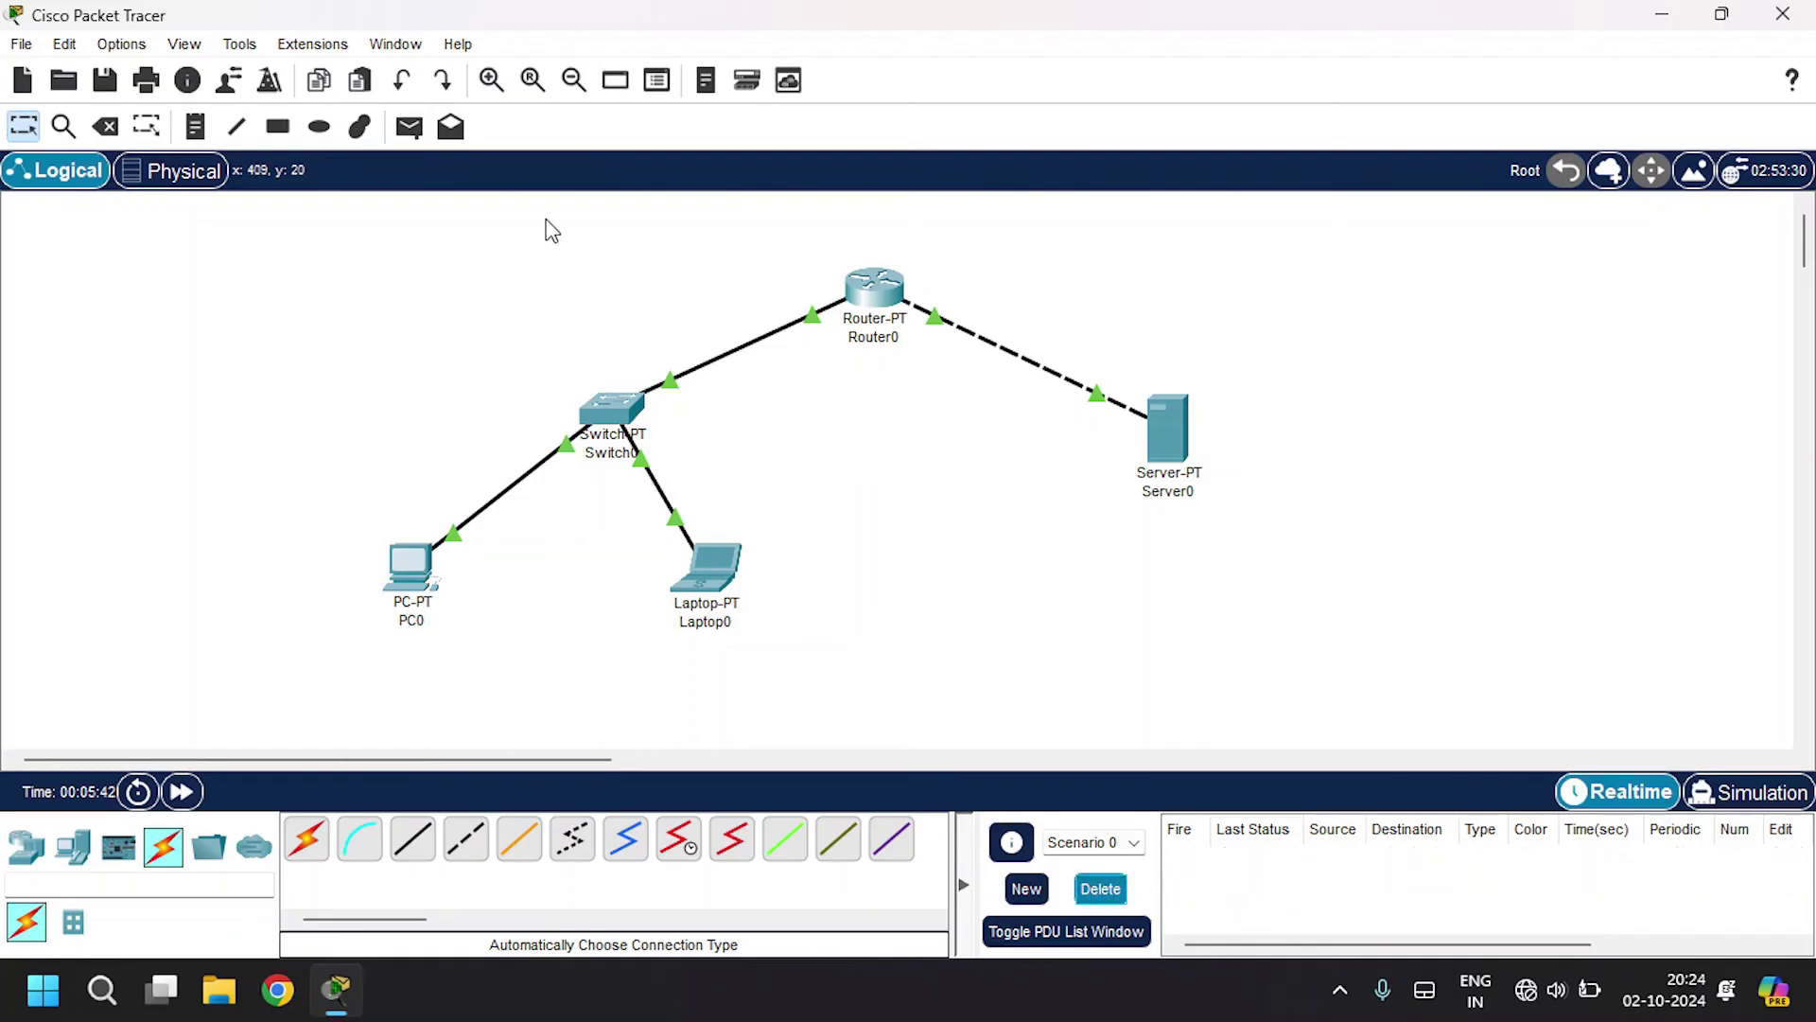
Ping PC0→Server0, Laptop0→Server0 and Server0→PC0 successfully, then clear all pings
{"action": "left_click", "coordinate": [409, 127]}
{"action": "left_click", "coordinate": [411, 567]}
{"action": "left_click", "coordinate": [1167, 426]}
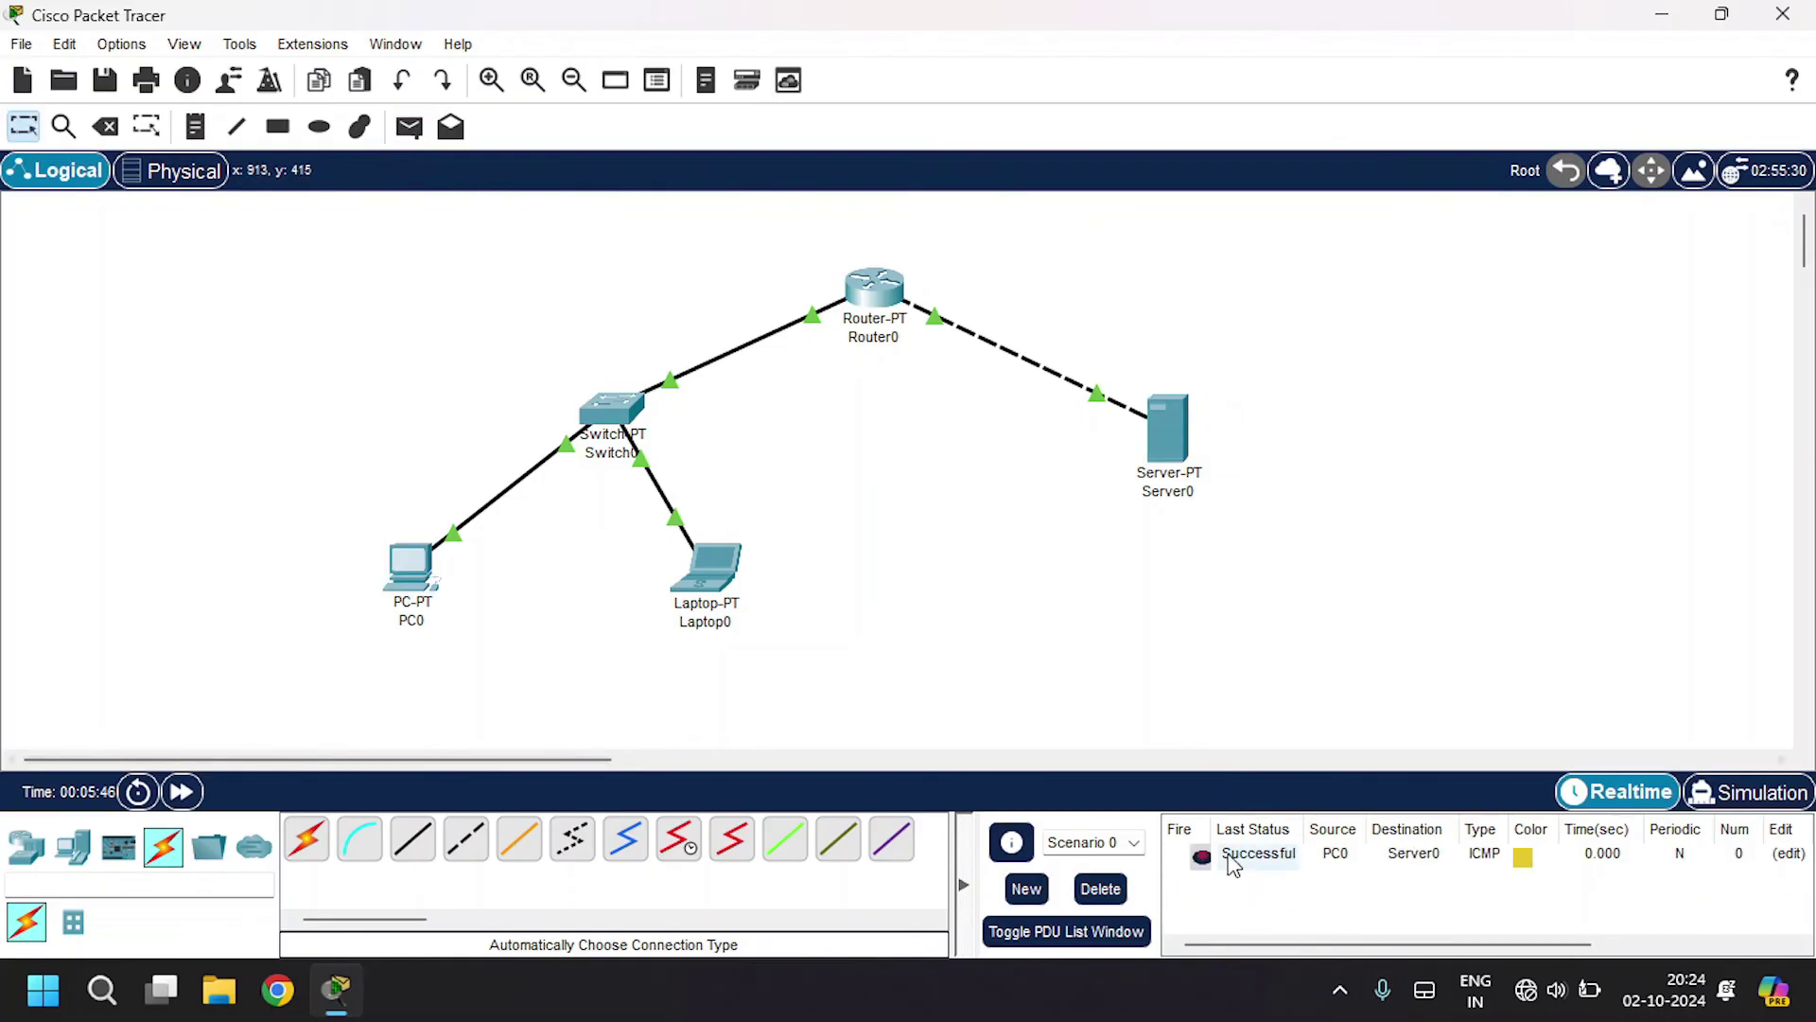
{"action": "left_click", "coordinate": [410, 127]}
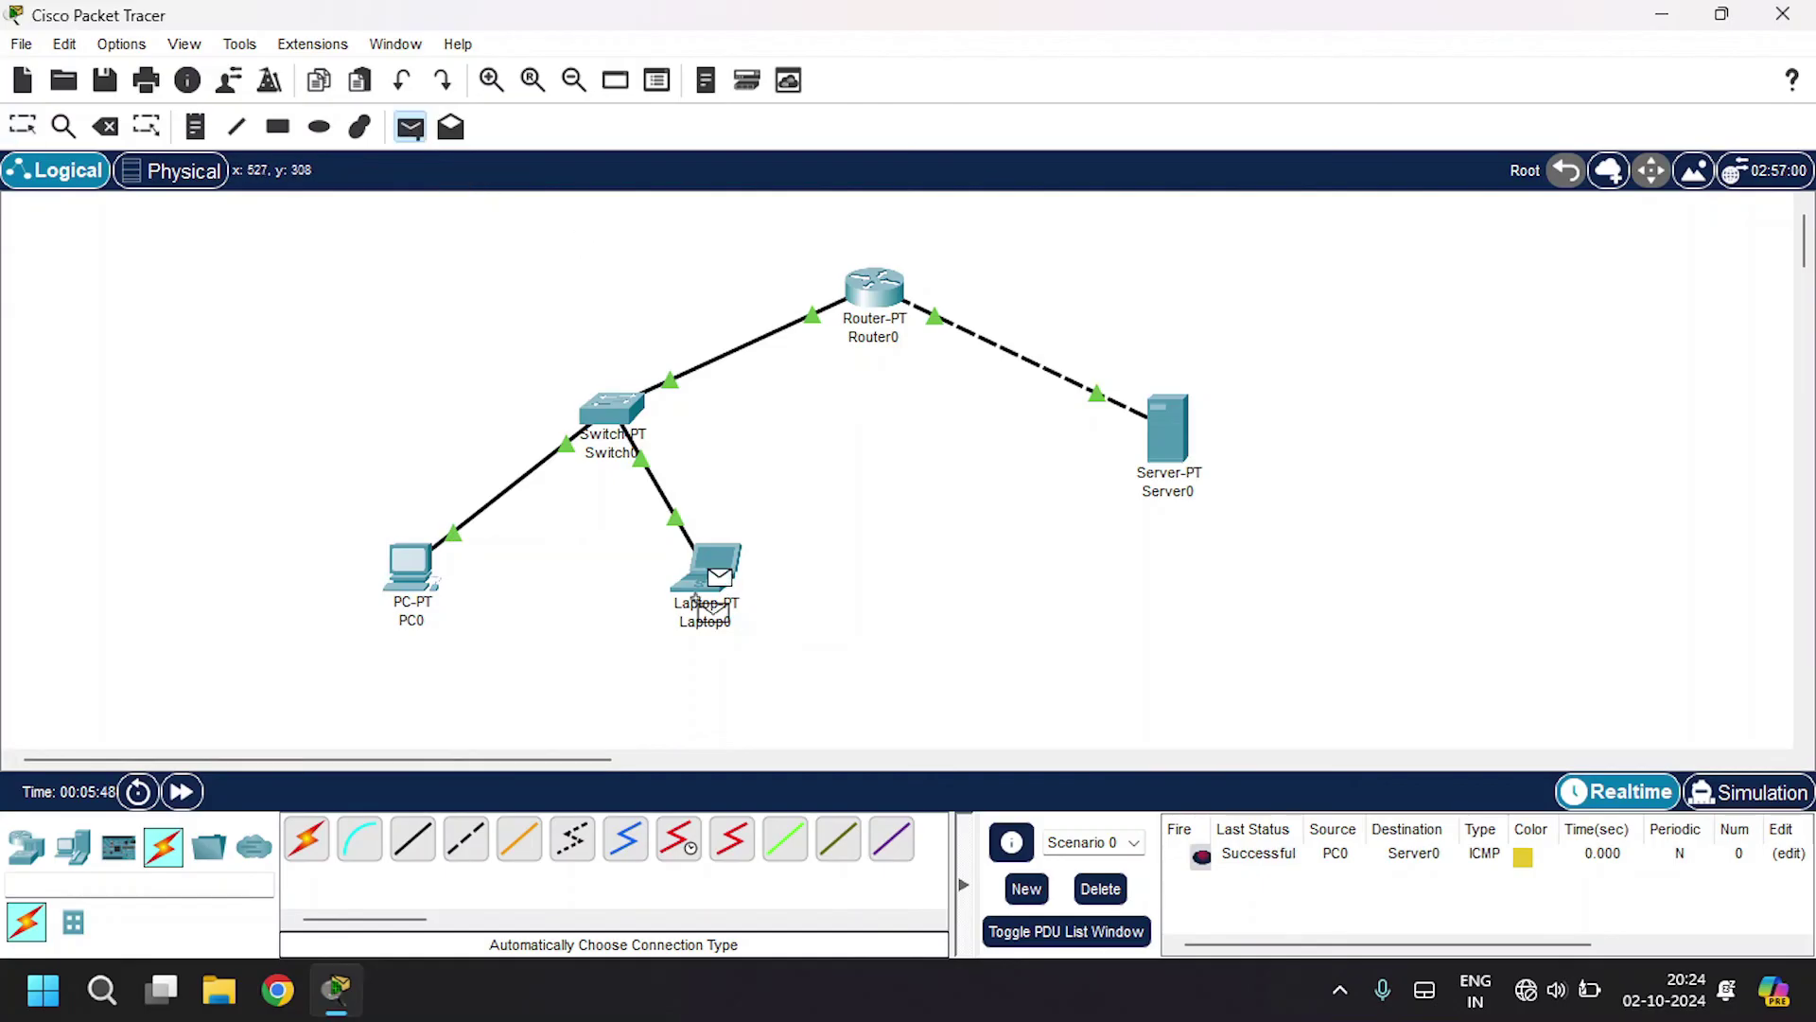
{"action": "left_click", "coordinate": [707, 569]}
{"action": "left_click", "coordinate": [1166, 449]}
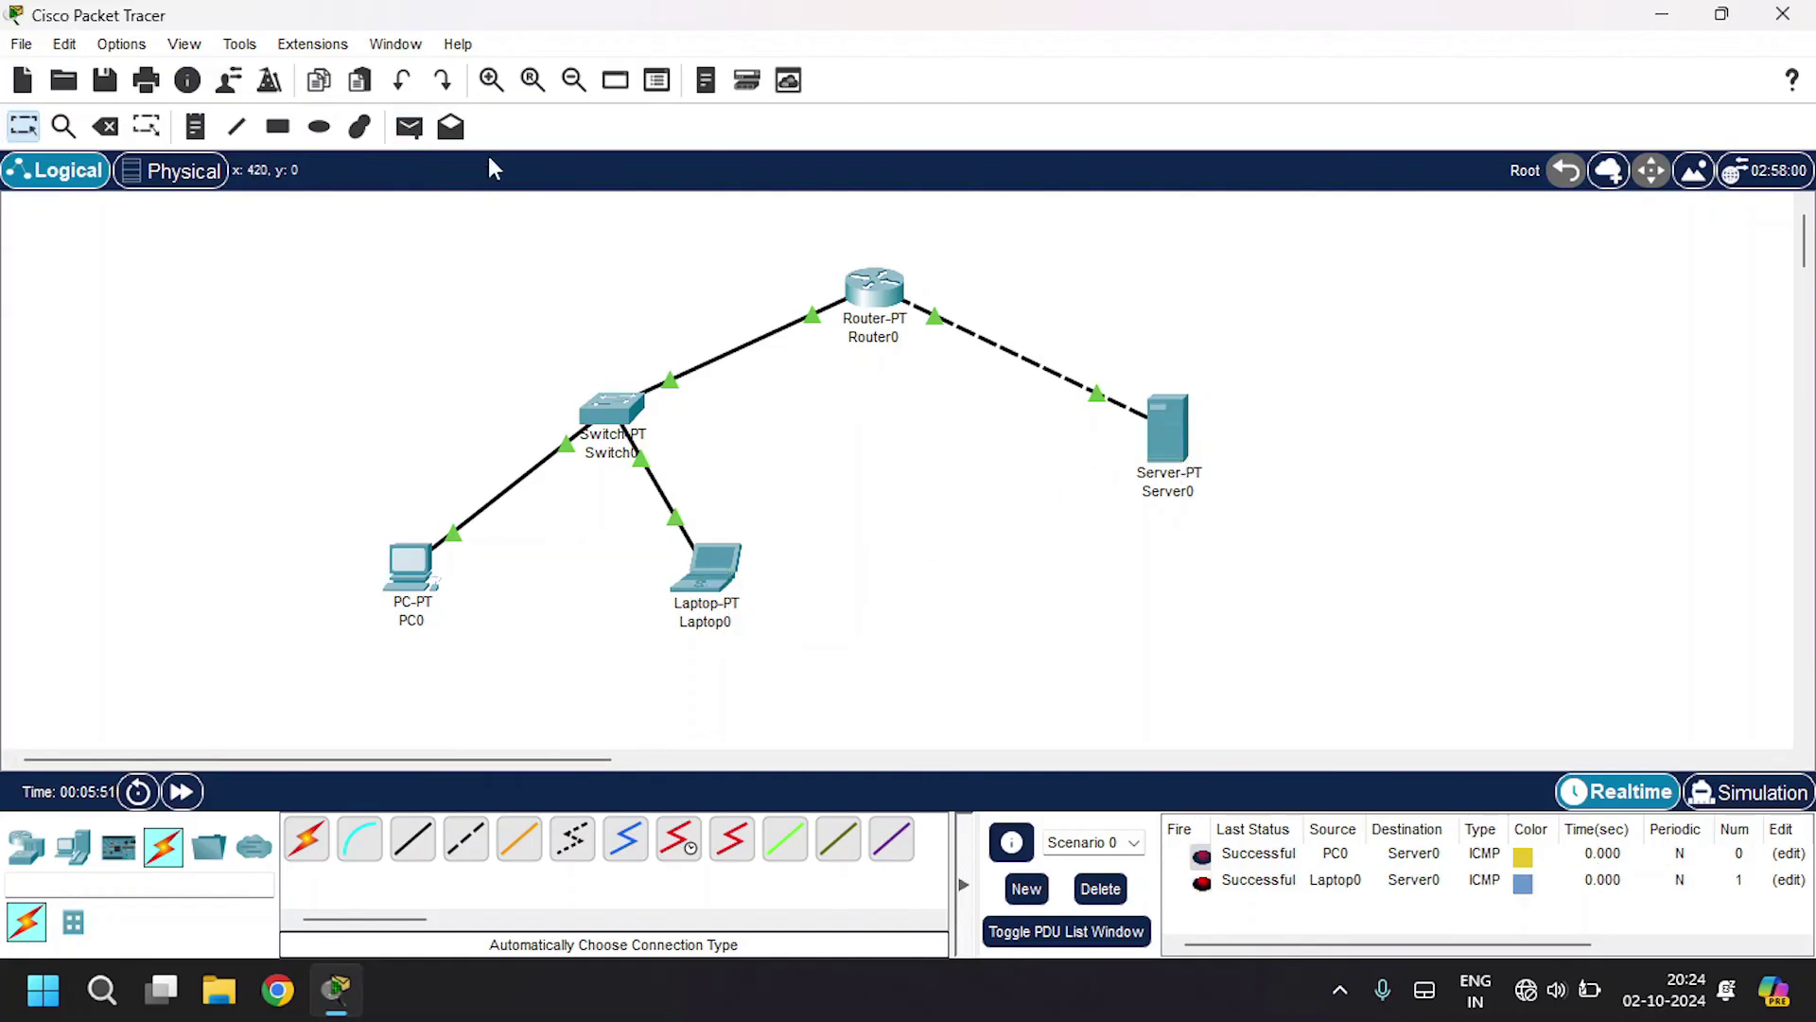
{"action": "left_click", "coordinate": [407, 129]}
{"action": "left_click", "coordinate": [1169, 440]}
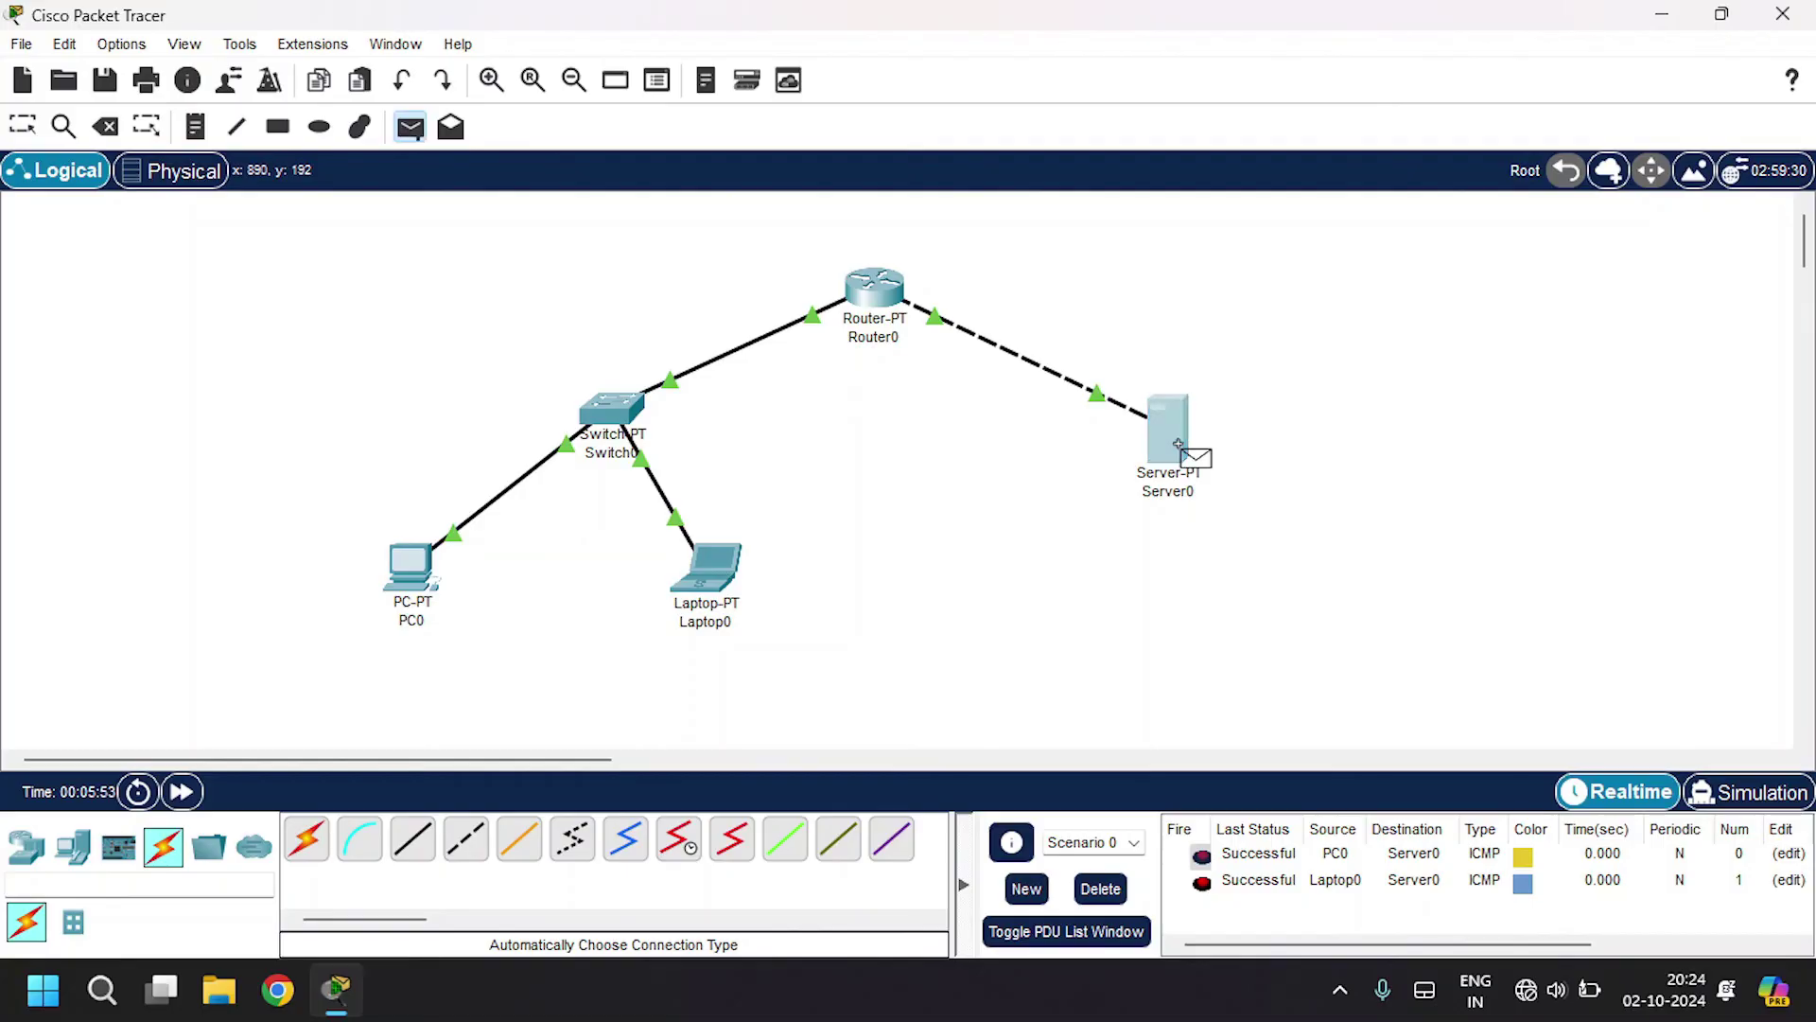
{"action": "left_click", "coordinate": [412, 582]}
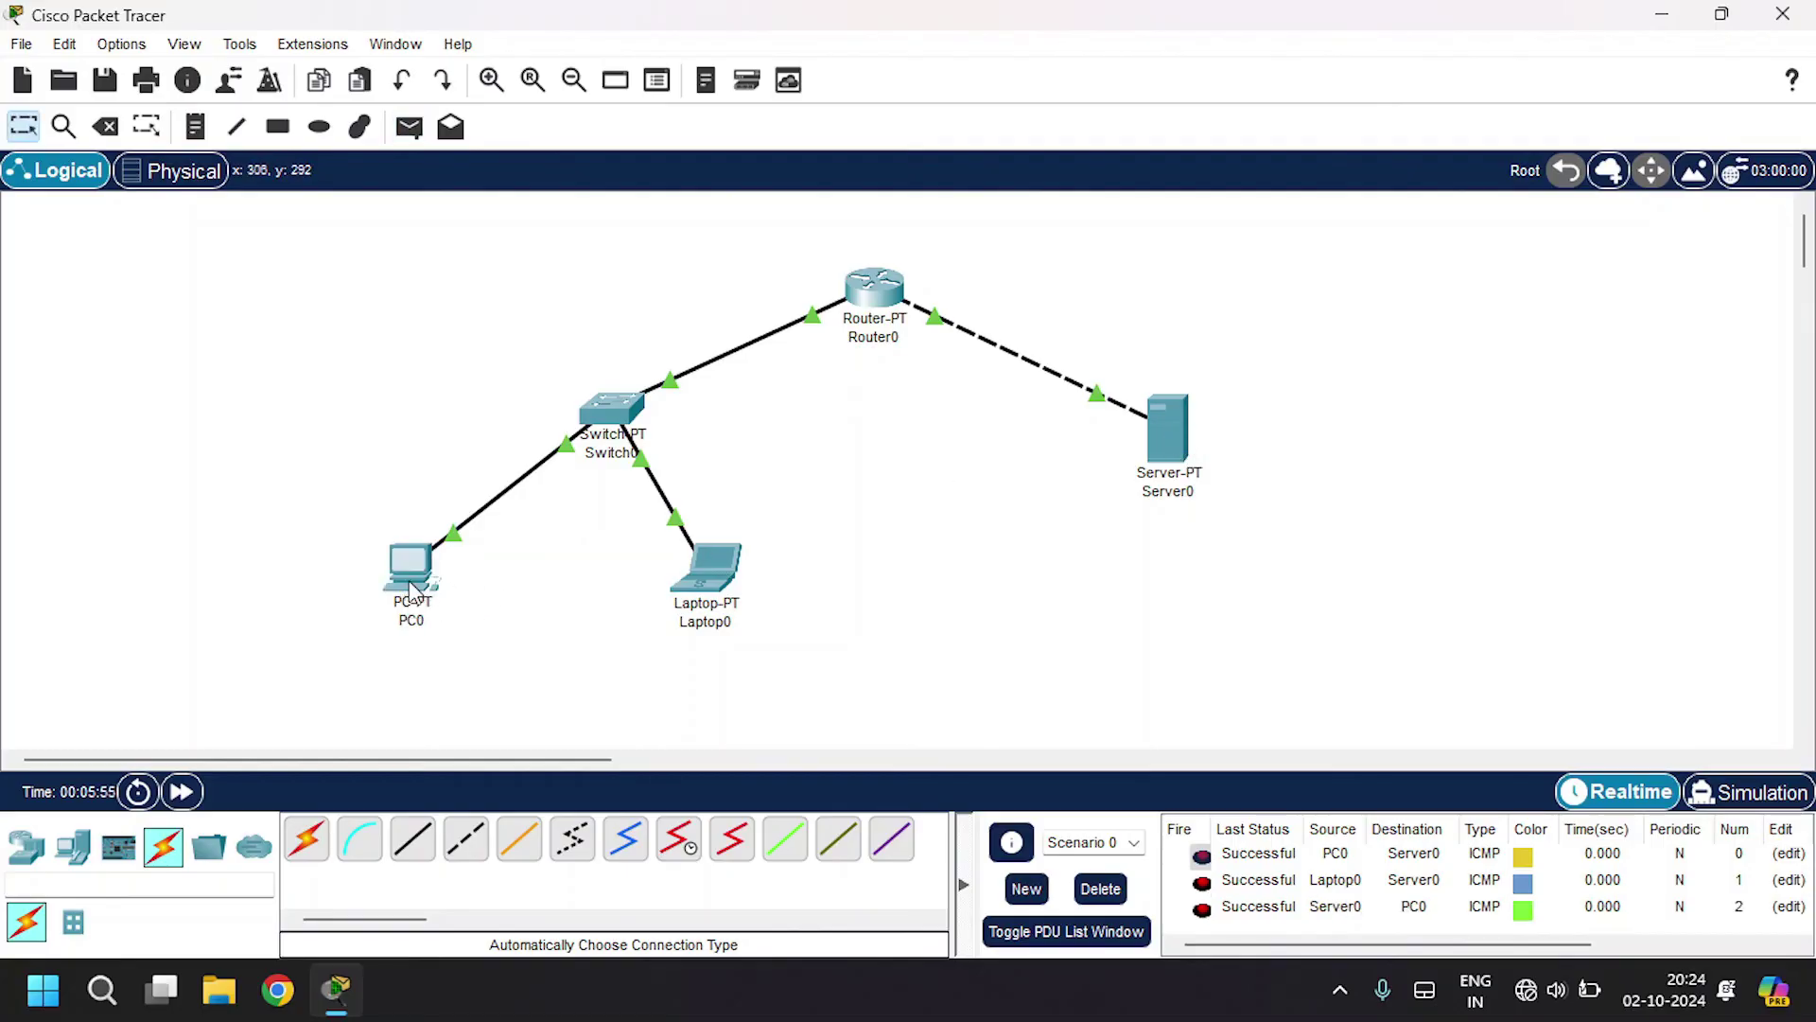
{"action": "left_click", "coordinate": [1114, 899]}
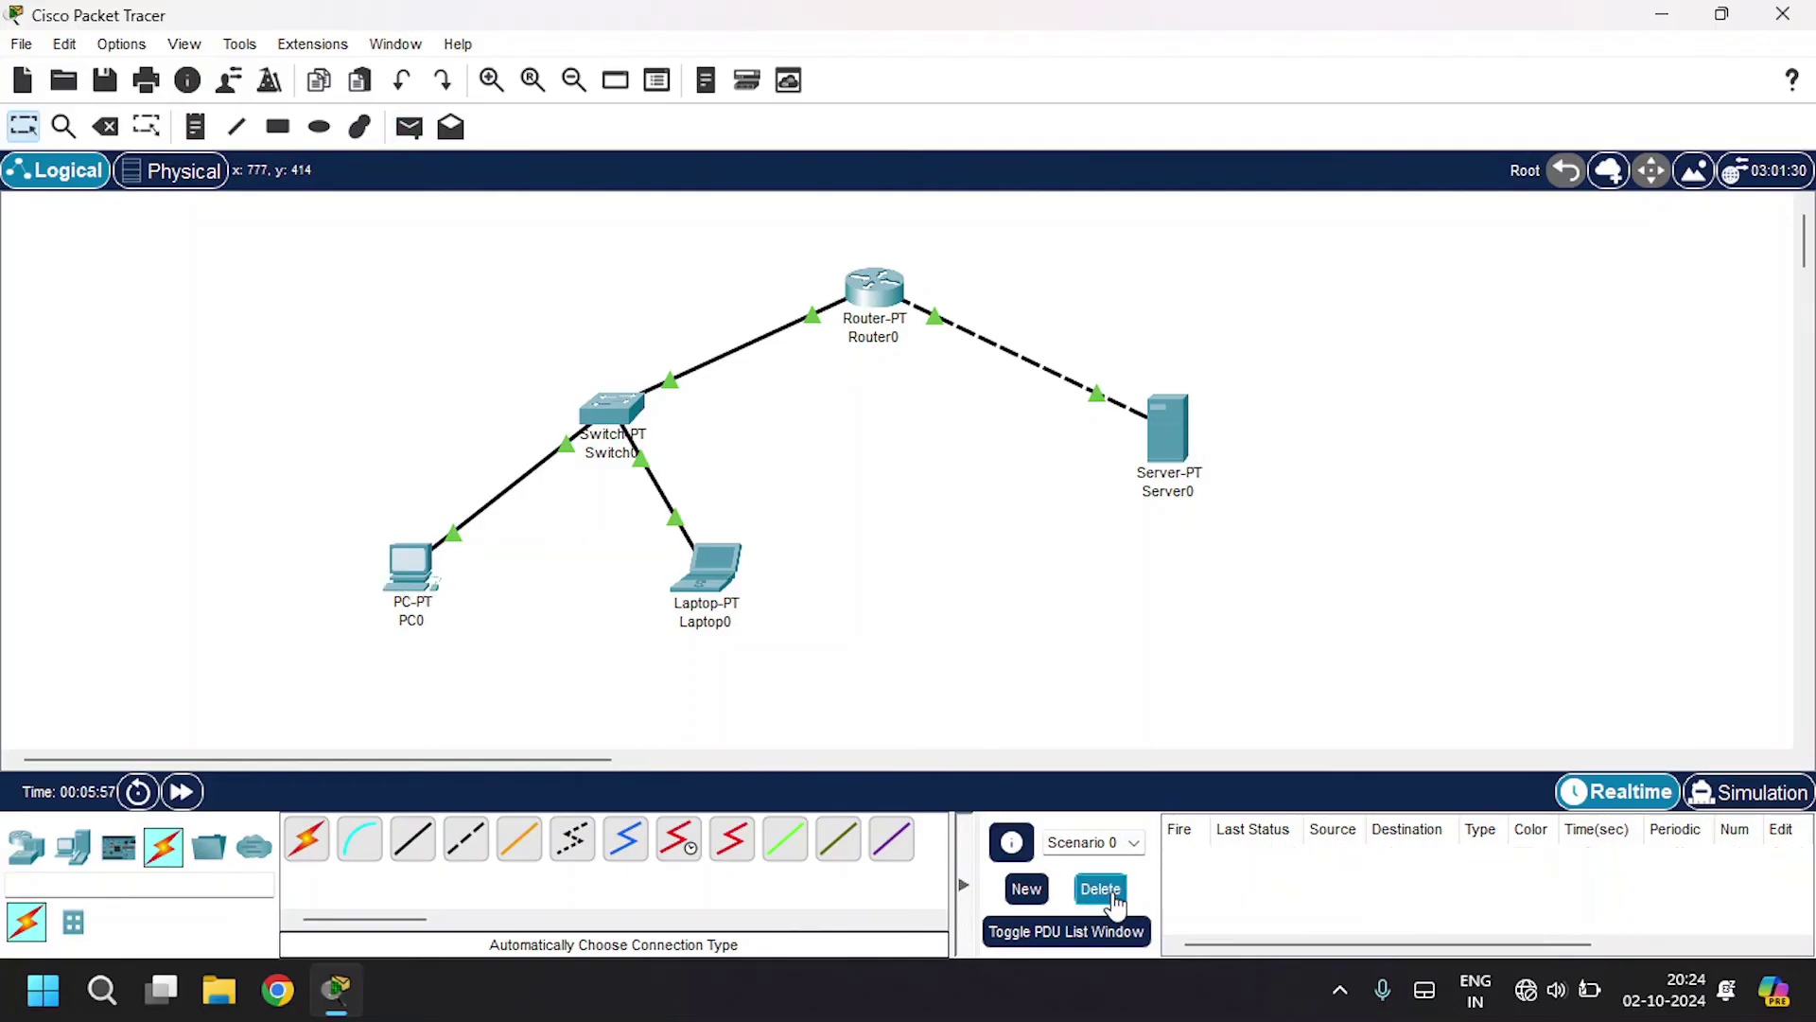
In simulation mode, play a PC0-to-Server0 ping until it completes successfully
{"action": "left_click", "coordinate": [1719, 804]}
{"action": "left_click", "coordinate": [409, 127]}
{"action": "left_click", "coordinate": [411, 565]}
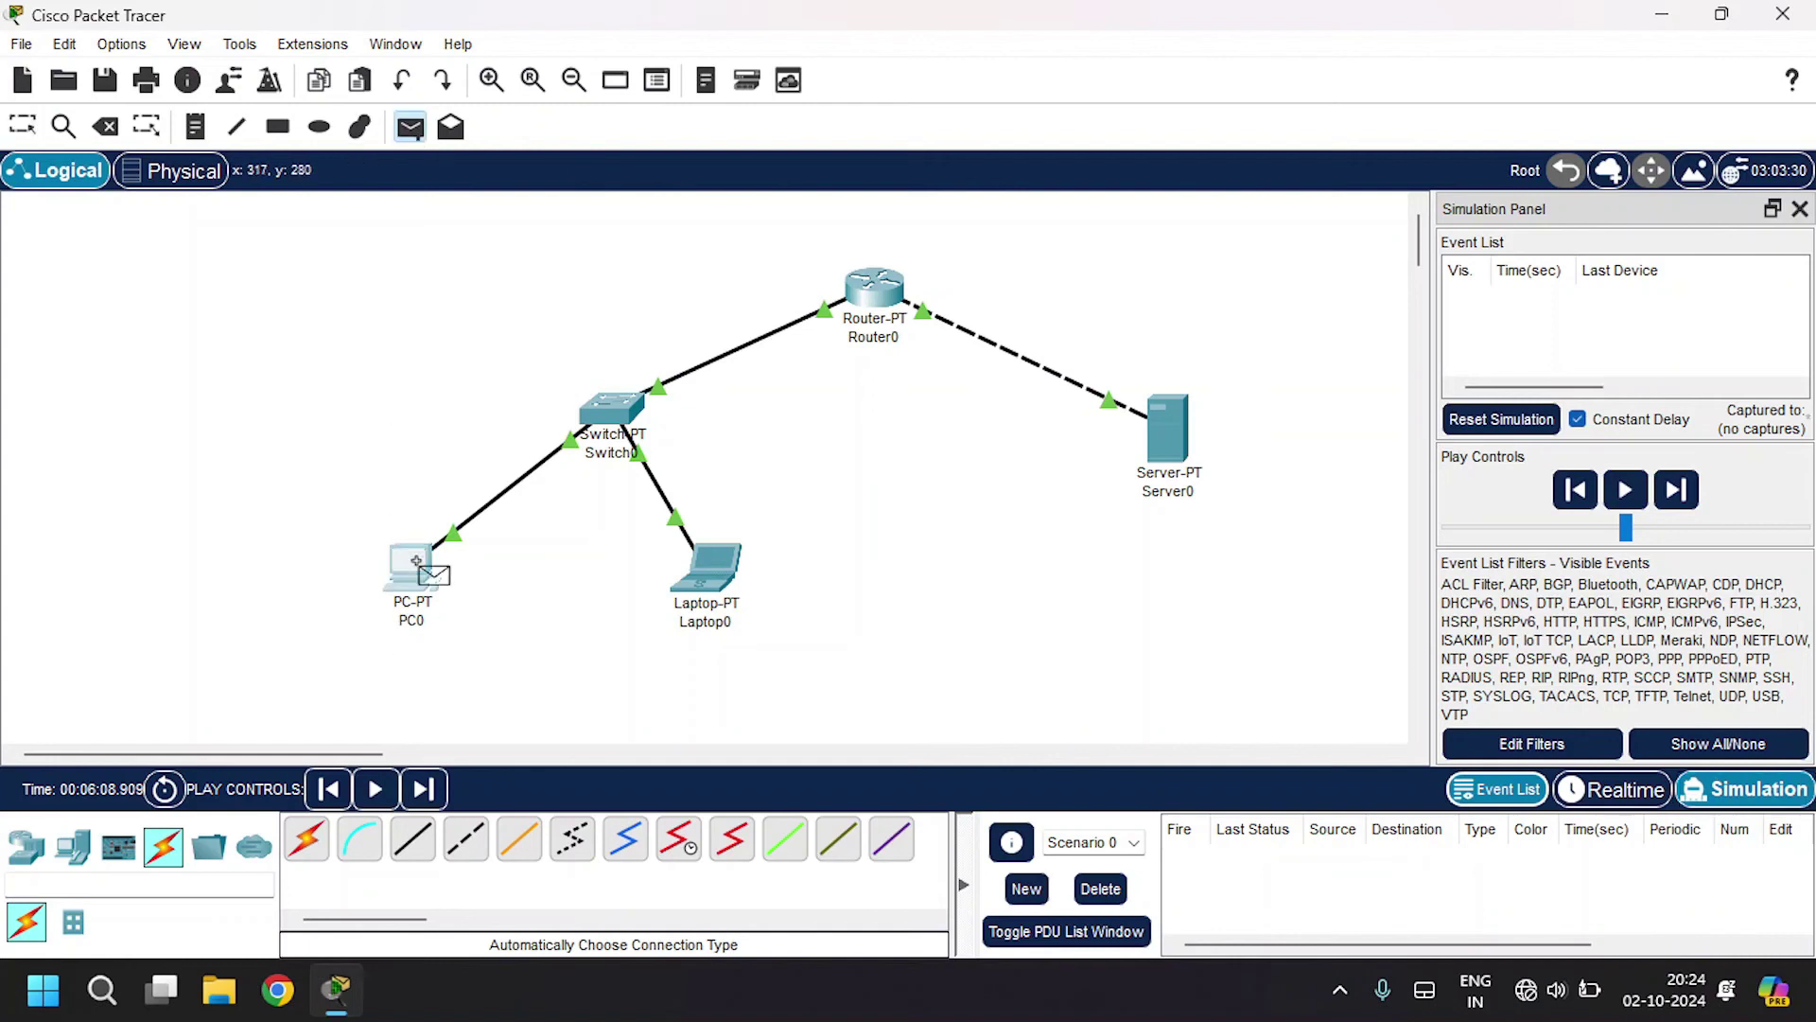
{"action": "left_click", "coordinate": [1169, 424]}
{"action": "left_click", "coordinate": [1173, 417]}
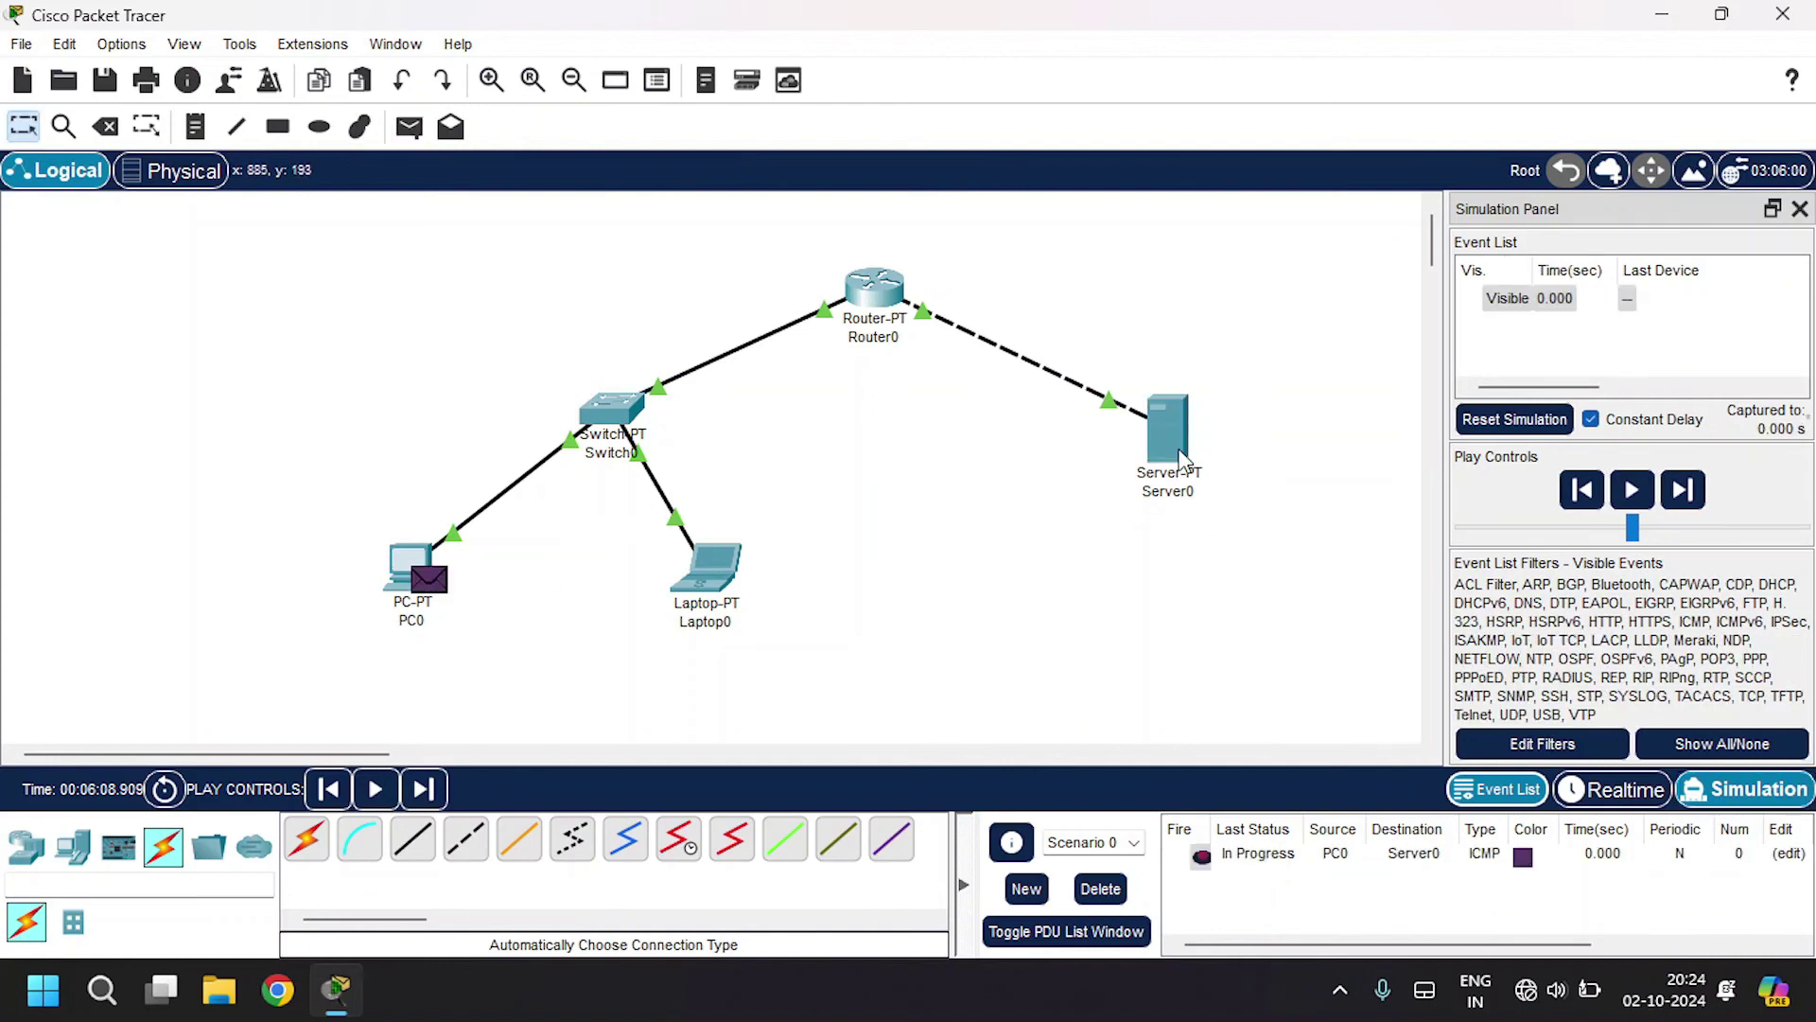
{"action": "left_click", "coordinate": [1631, 489]}
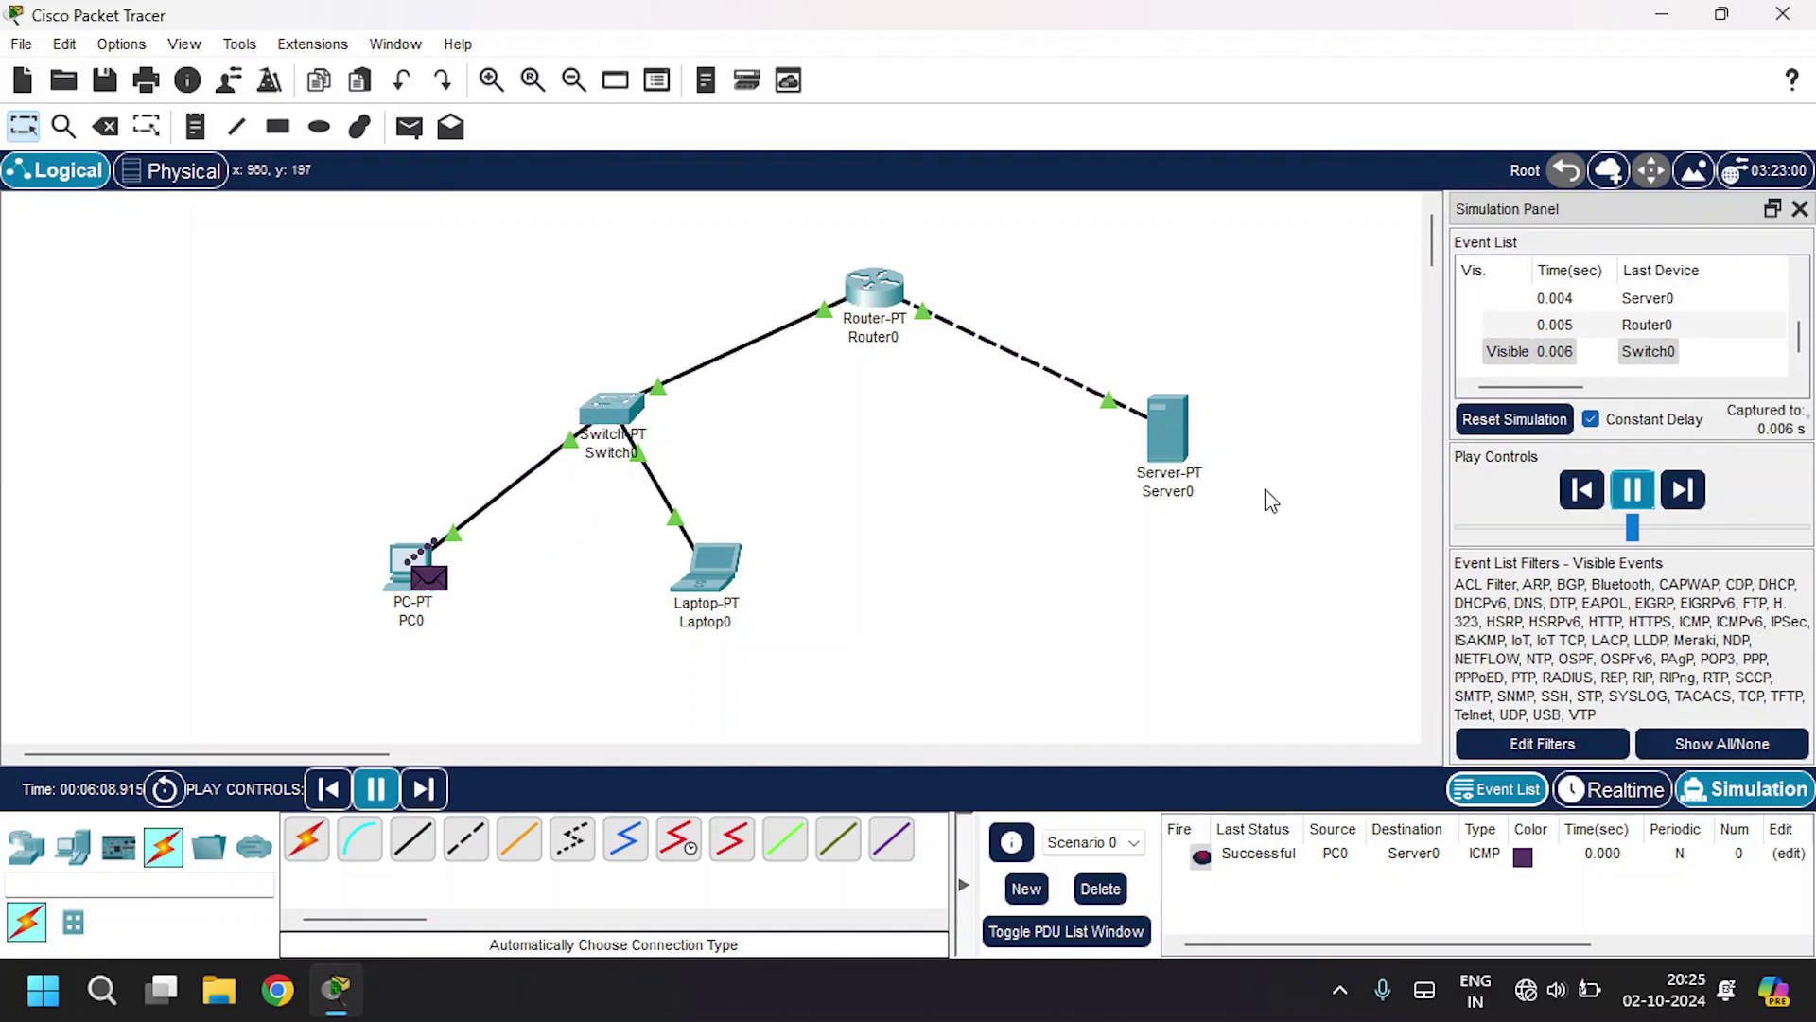
{"action": "left_click", "coordinate": [1643, 499]}
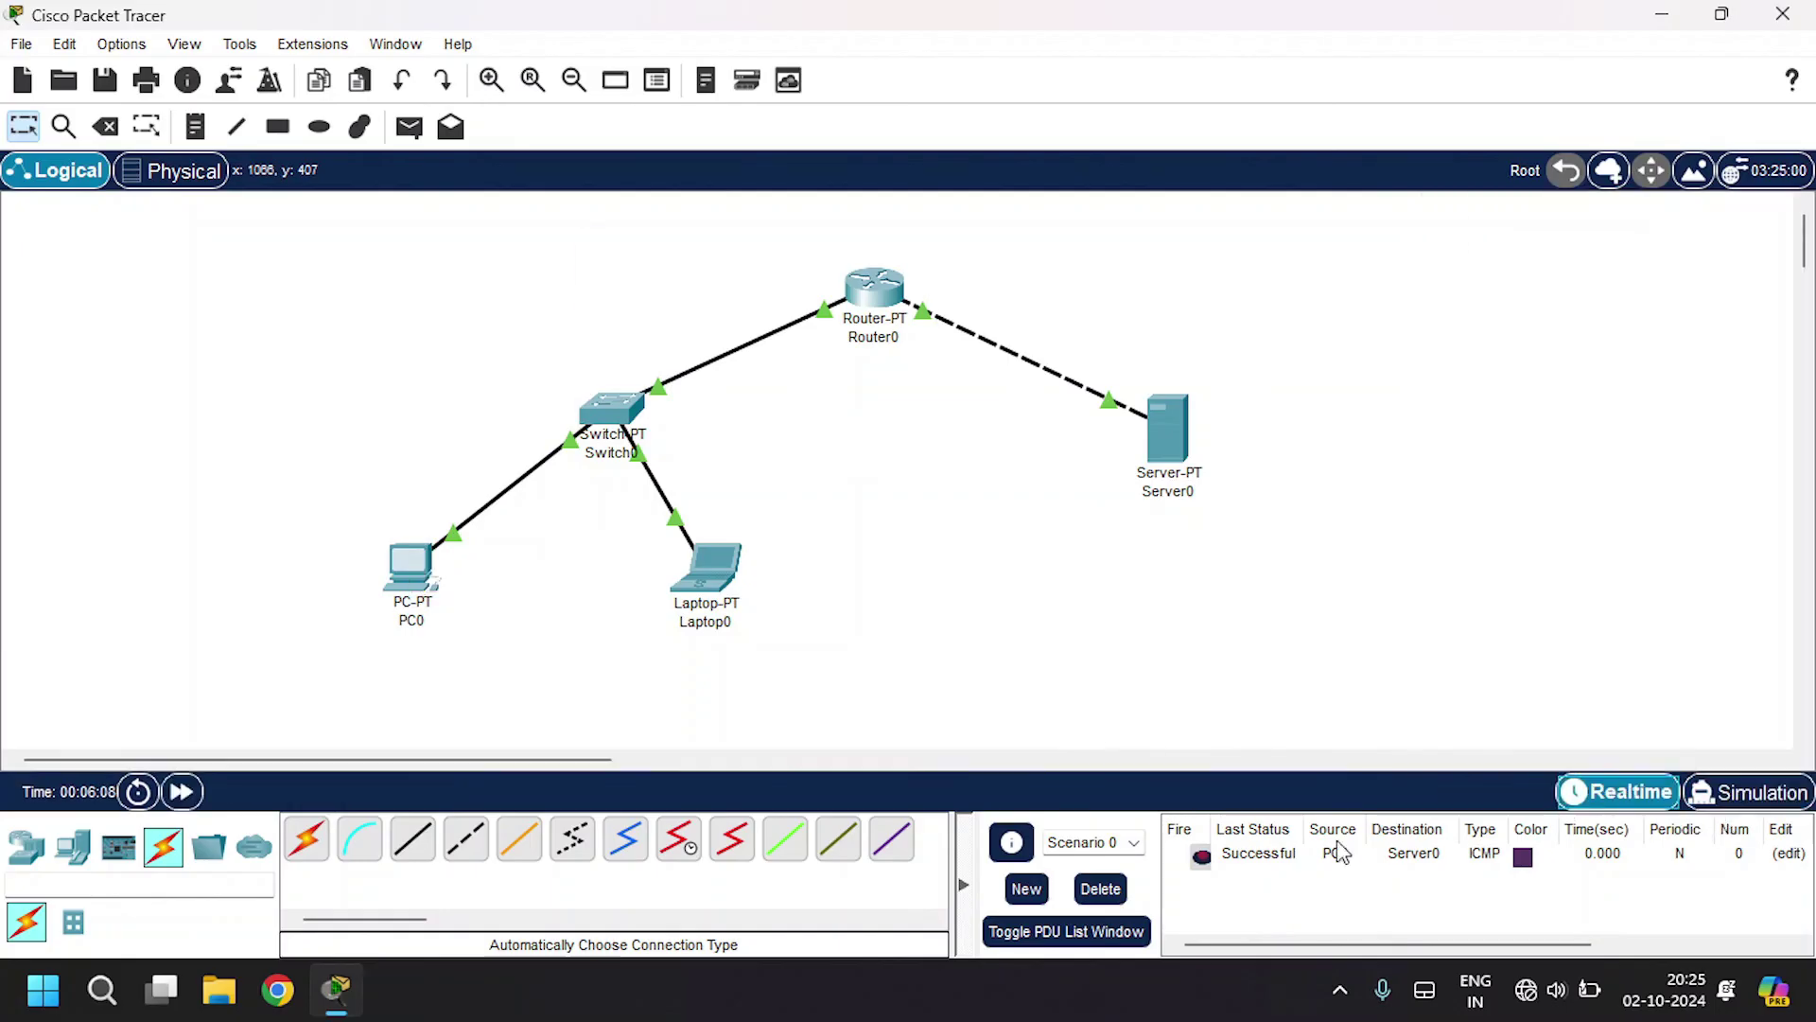